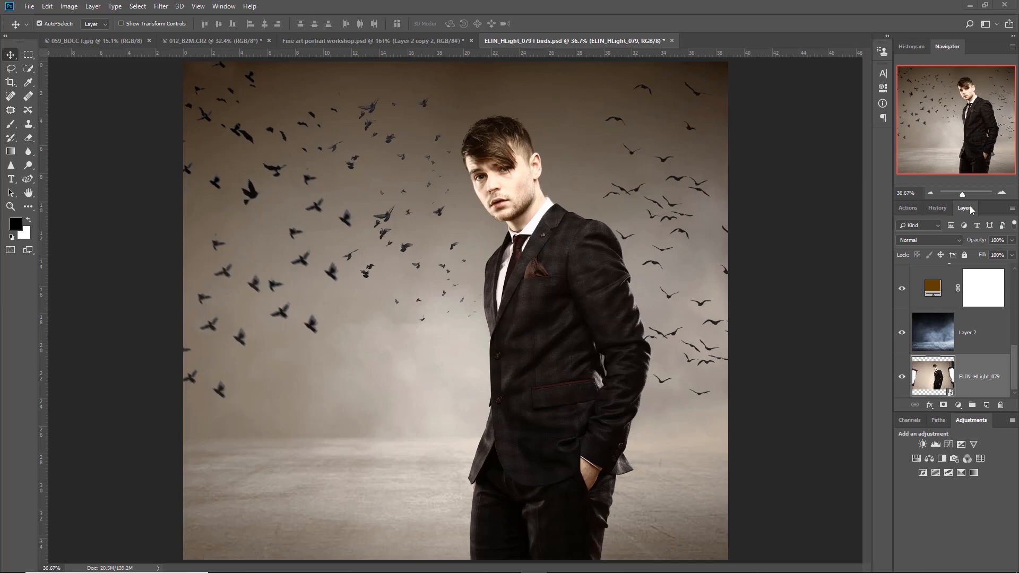
- Float the Layers panel over the canvas and enlarge it so the whole layer stack fits
drag(970, 210, 113, 75)
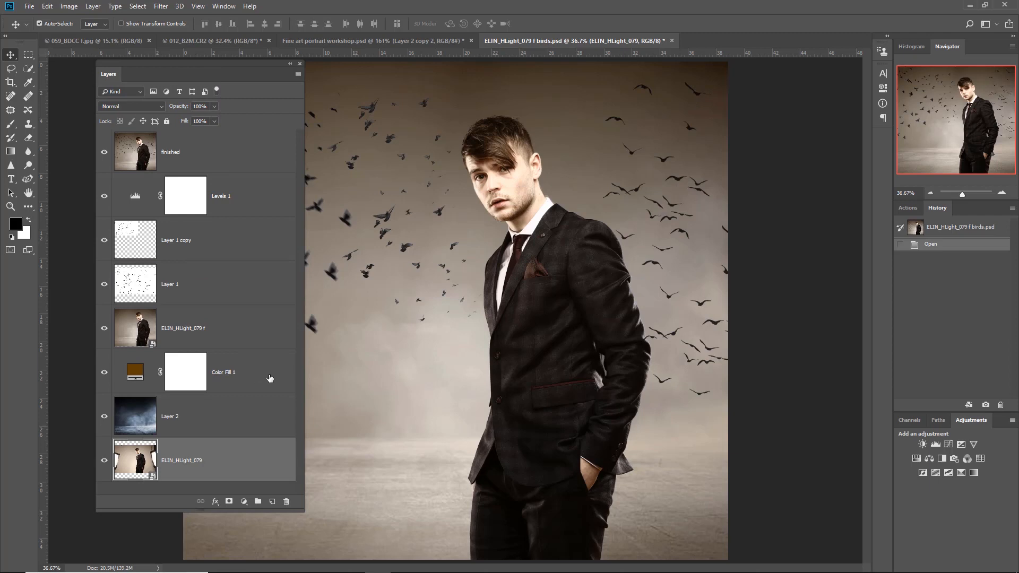
drag(304, 511, 324, 543)
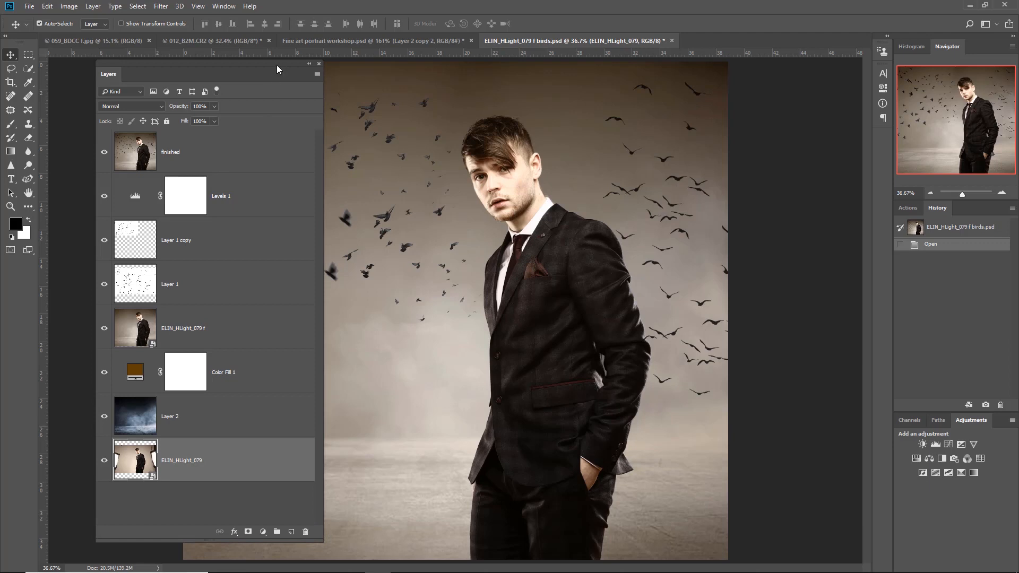
drag(276, 65, 266, 66)
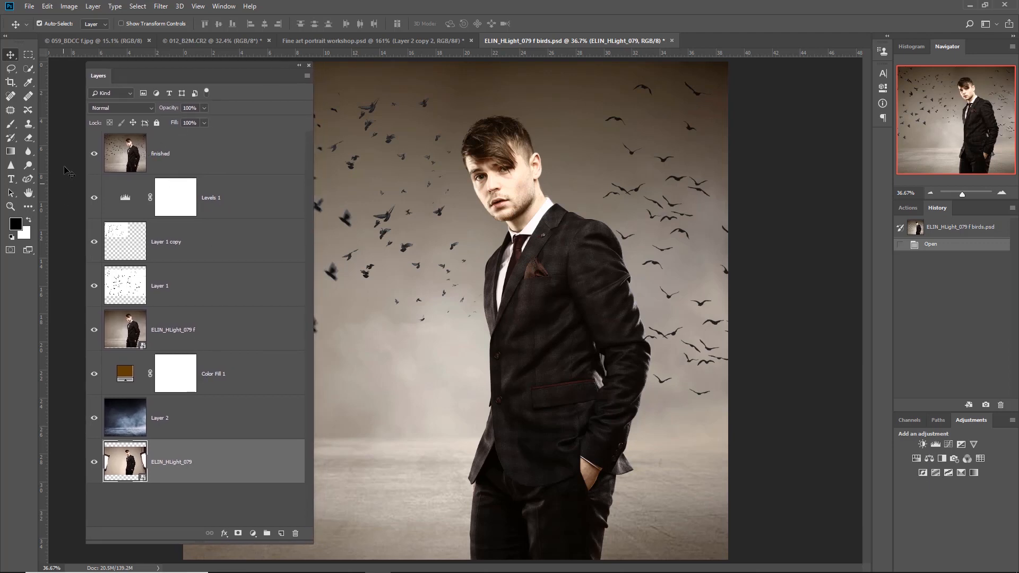
- Hide every layer above ELIN_HLight_079 and view the original studio photo unobstructed
drag(94, 154, 98, 418)
click(300, 67)
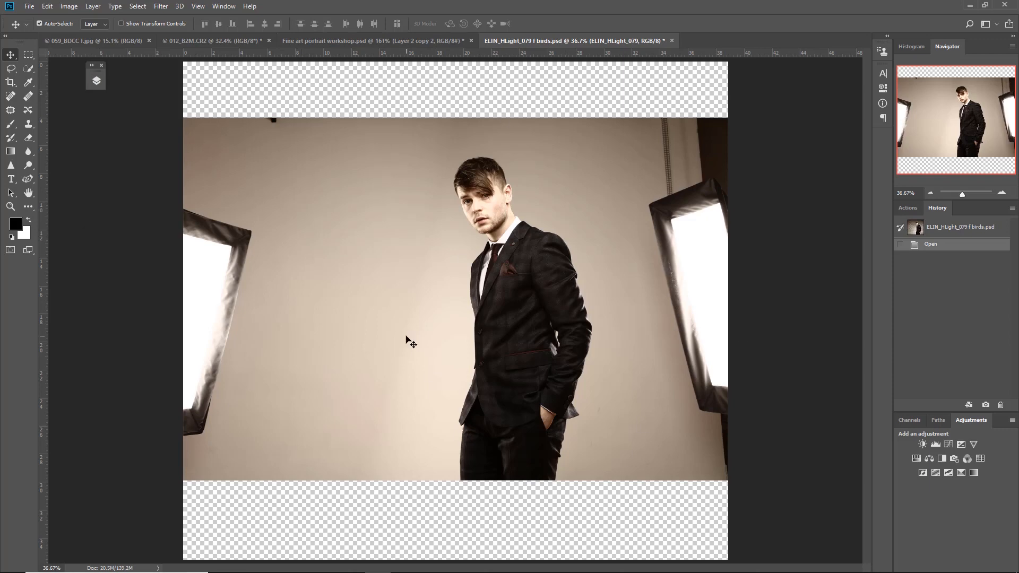
click(95, 74)
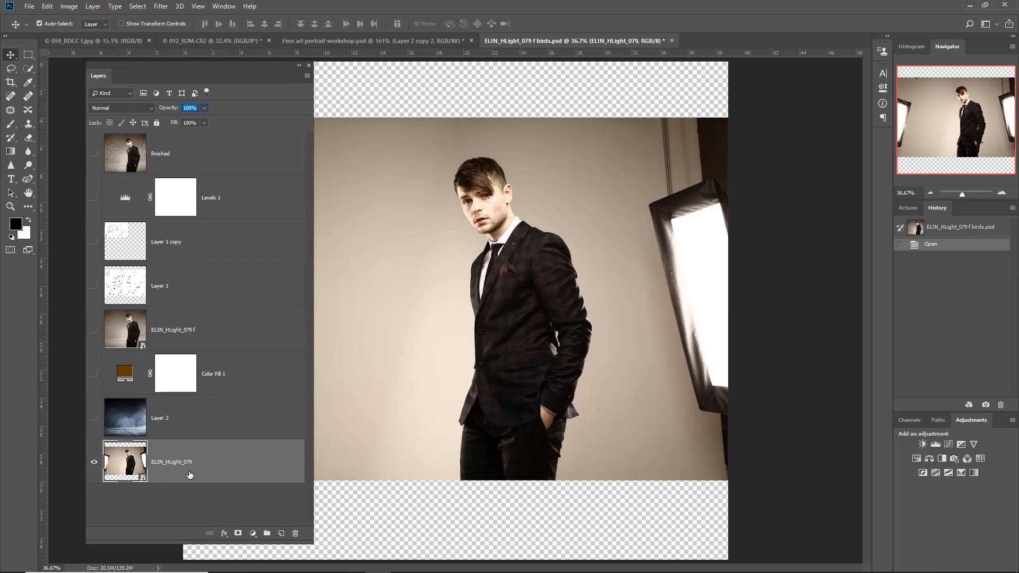
- Show the hidden layers again one by one, from Layer 2 and Color Fill 1 up to the finished layer, to review the composite
click(93, 419)
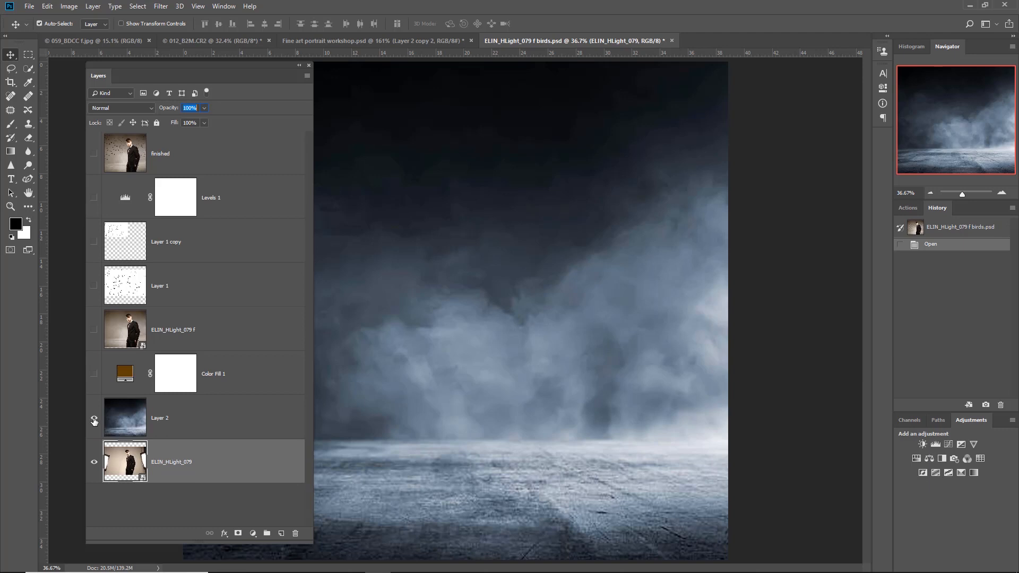
click(95, 374)
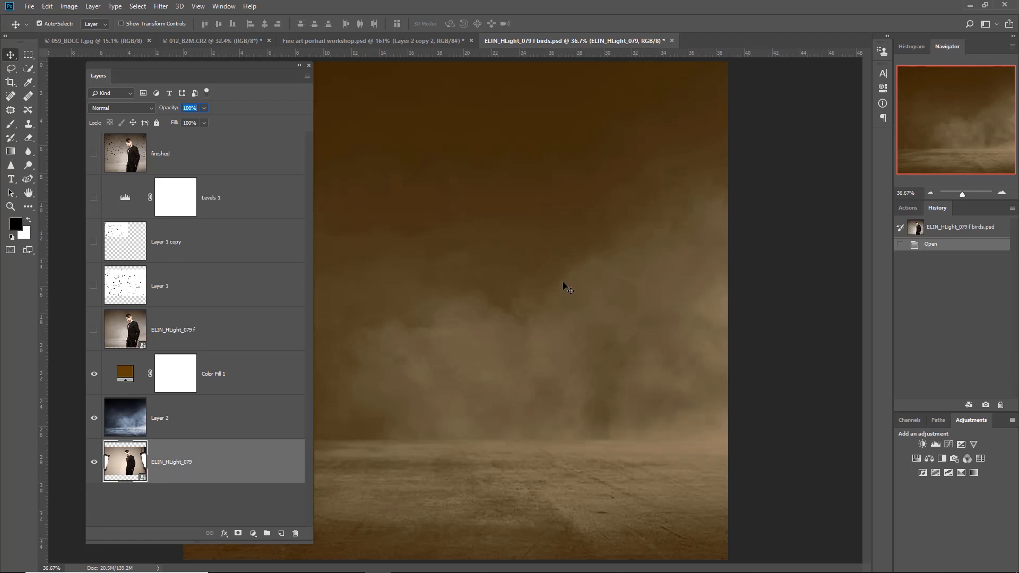
click(93, 330)
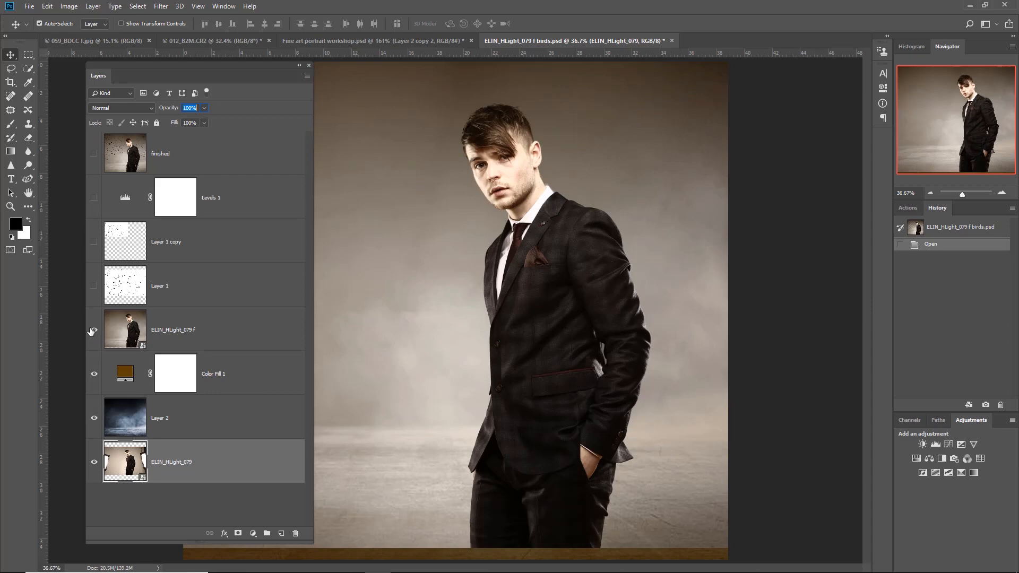
click(94, 286)
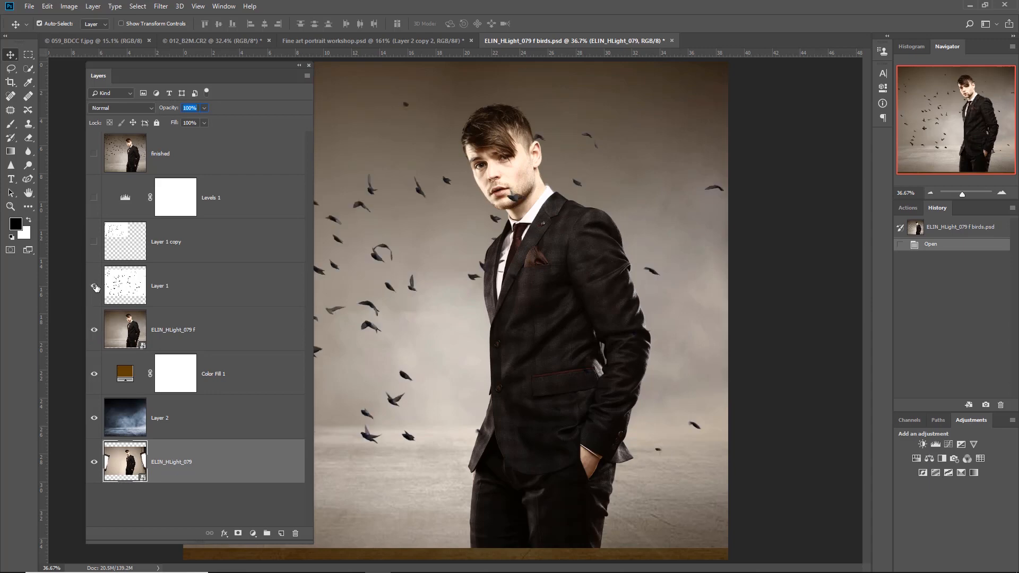
click(95, 242)
click(94, 154)
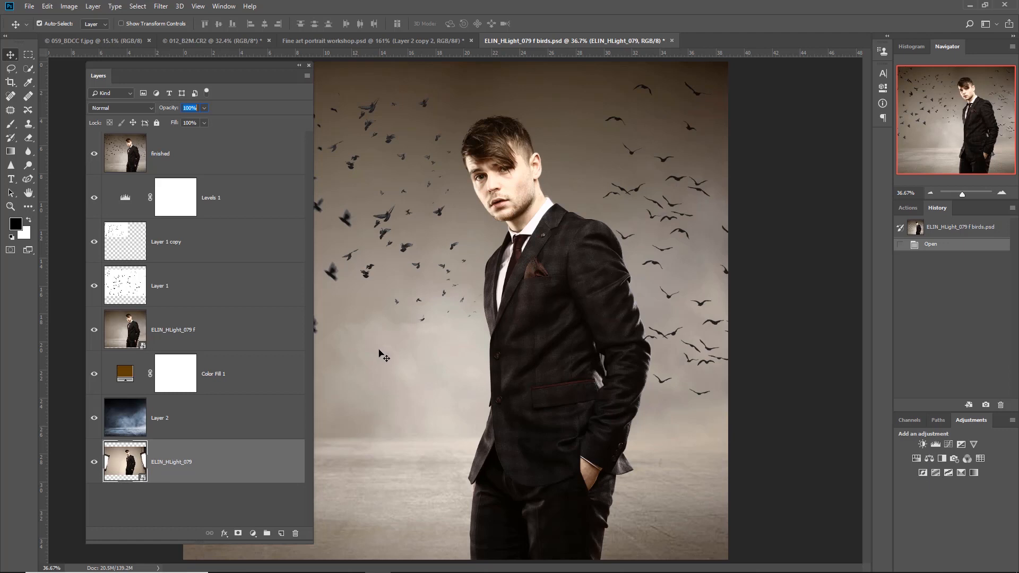
- Switch to the 012_B2M.CR2 document, fit the image in view, and move and shorten the Layers panel so it clears the picture
click(241, 39)
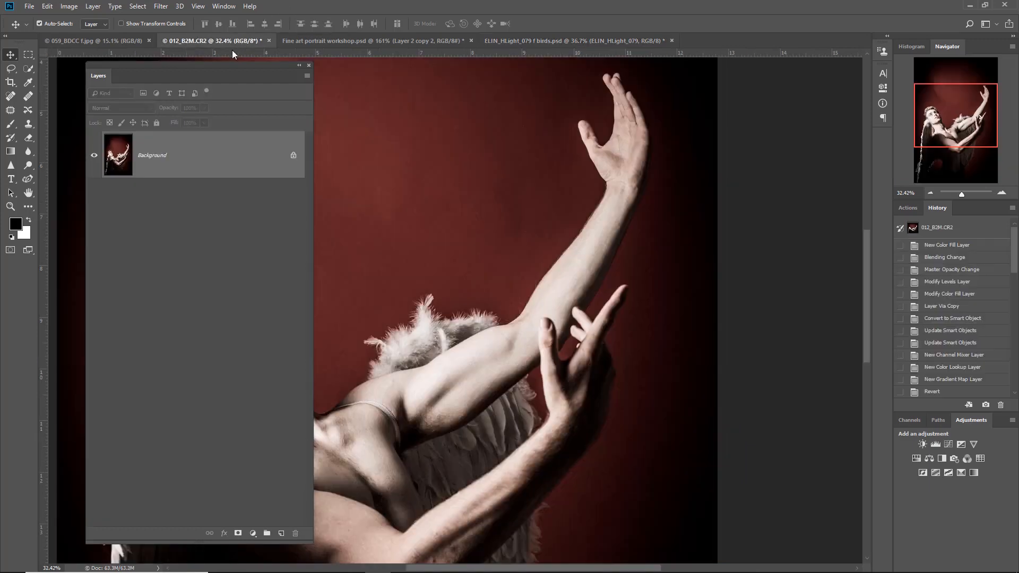
drag(224, 65, 479, 93)
drag(620, 92, 774, 71)
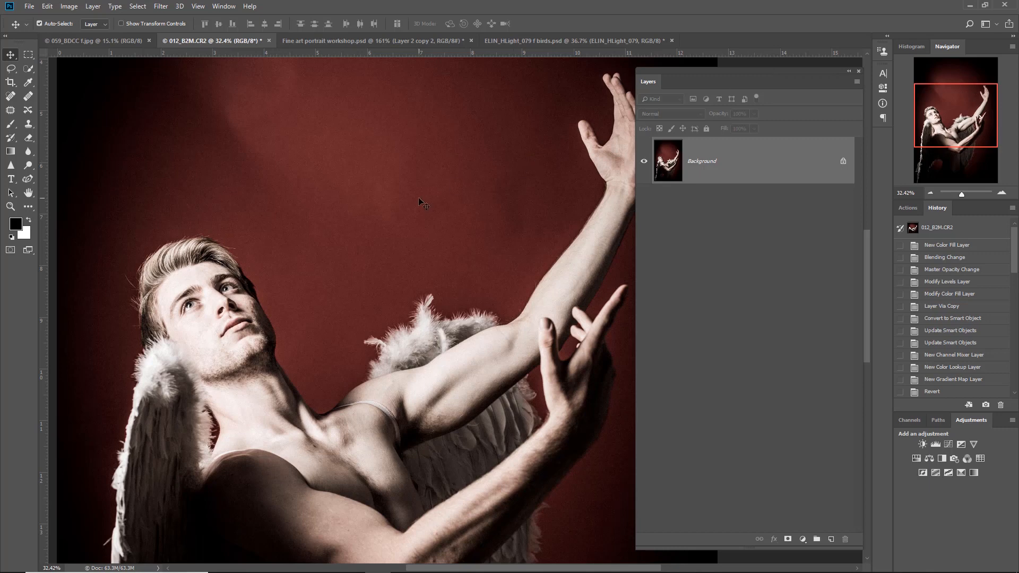
scroll(418, 196, down, 3)
scroll(418, 196, down, 1)
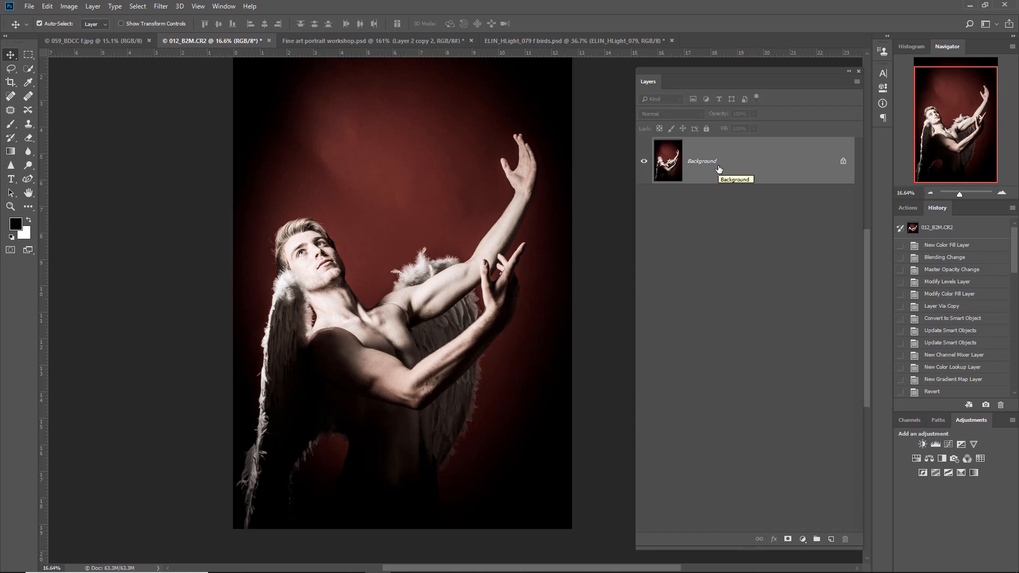
drag(718, 169, 757, 313)
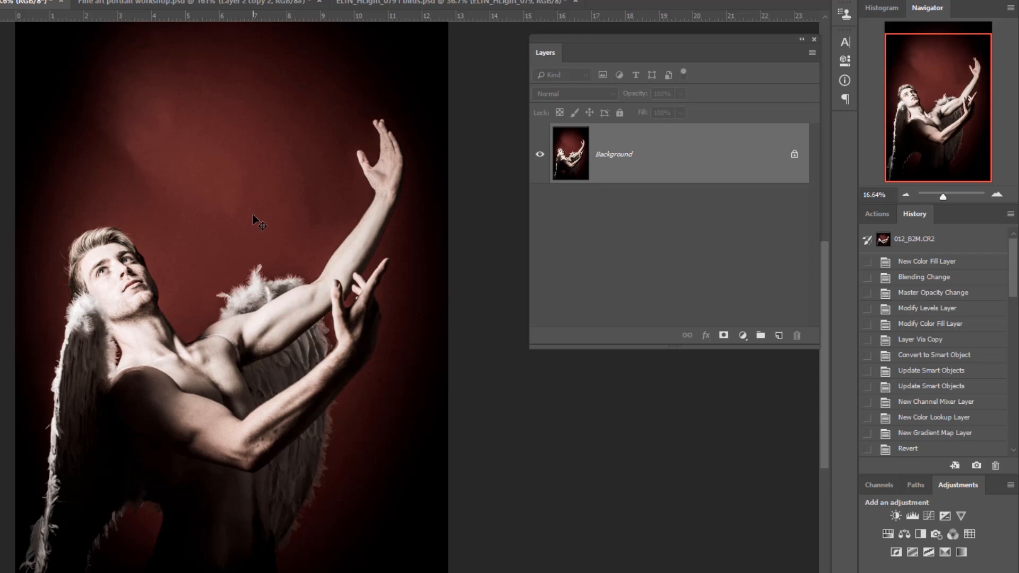
- Duplicate the Background layer, copy that duplicate once more, and delete the second copy
drag(667, 157, 781, 335)
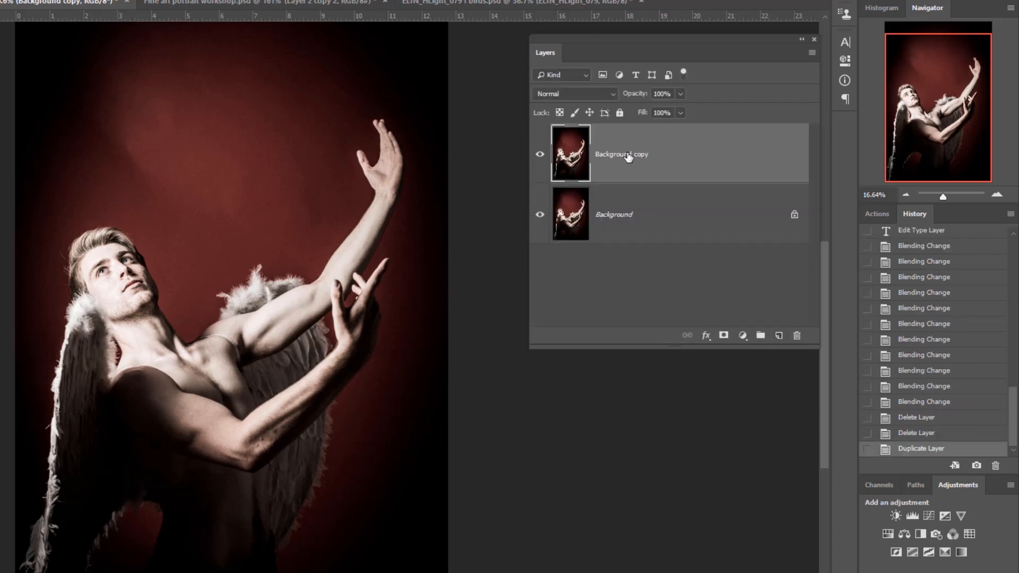
key(ctrl+j)
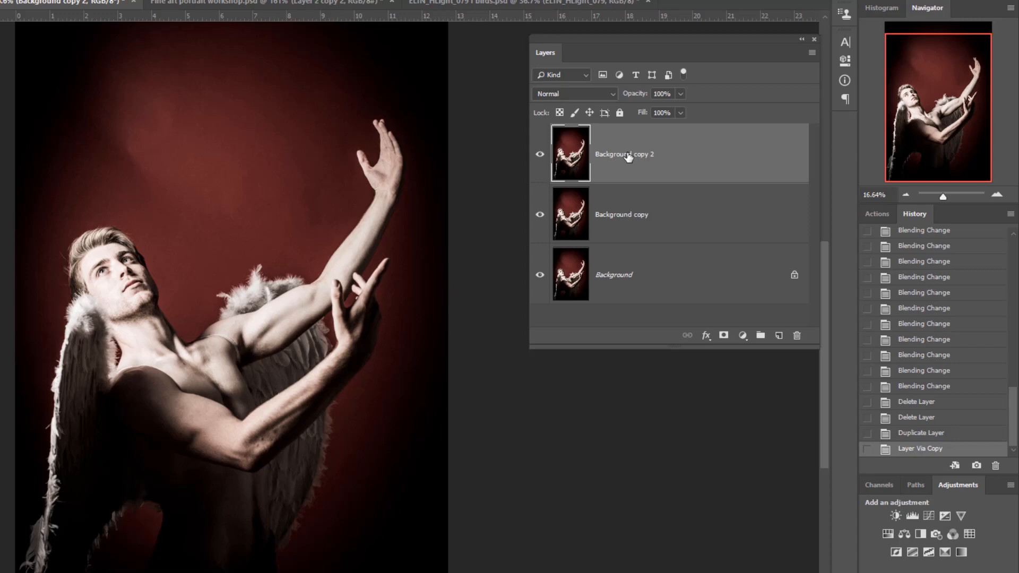
drag(727, 255, 798, 337)
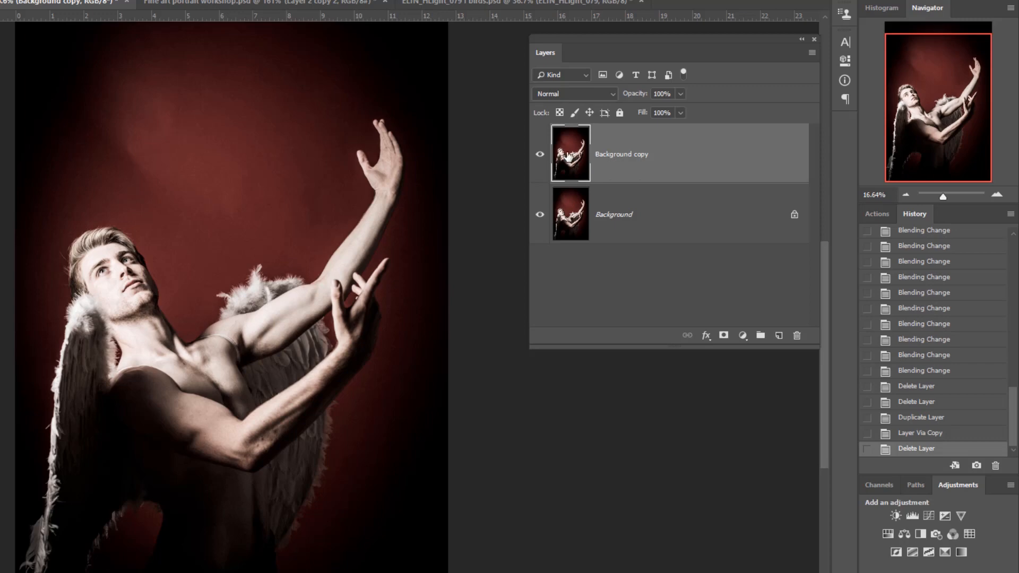
- Try Darken, Multiply, Color Burn and other blend modes on Background copy, and return it to Normal
click(589, 93)
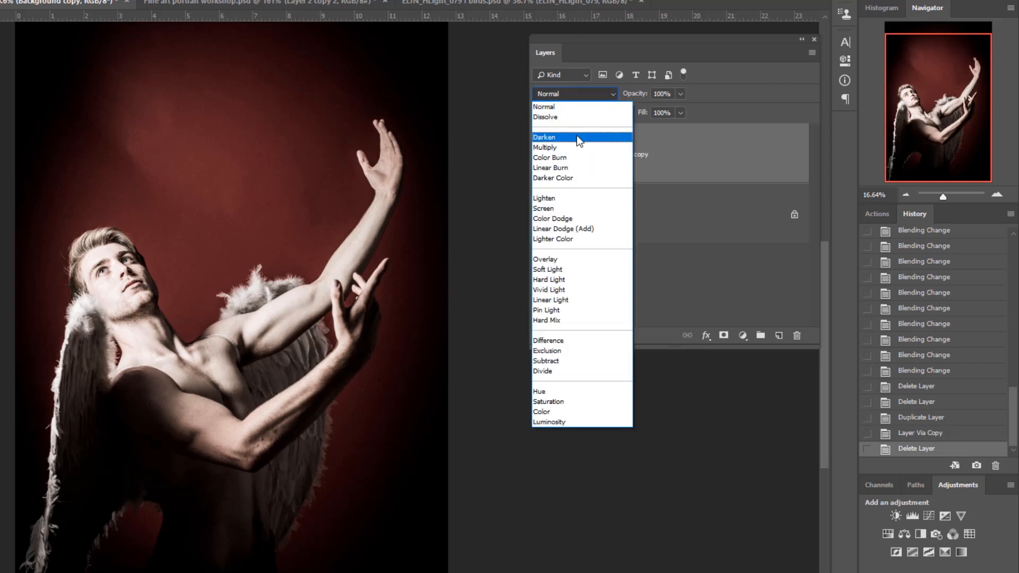
click(577, 137)
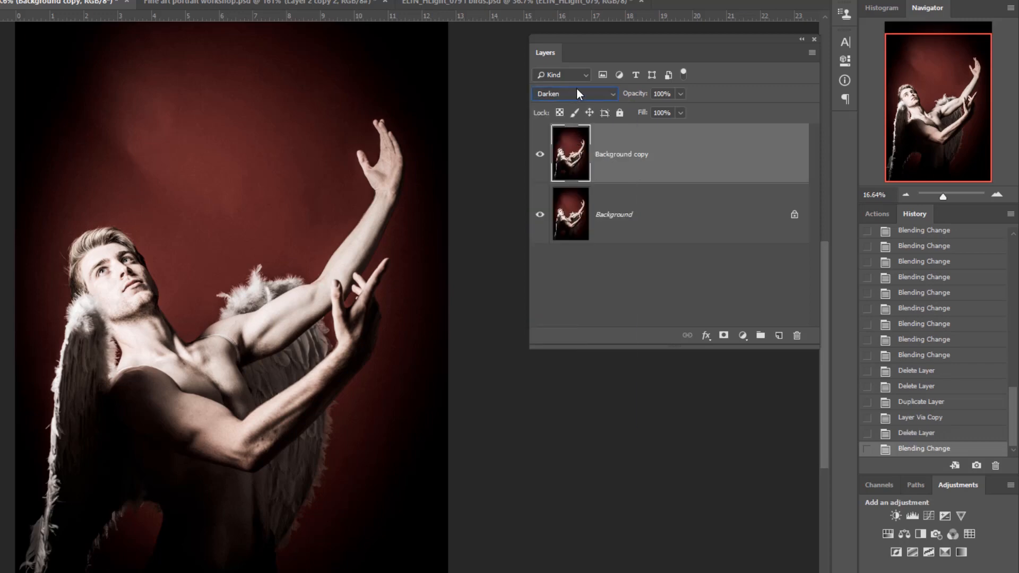
scroll(577, 88, down, 1)
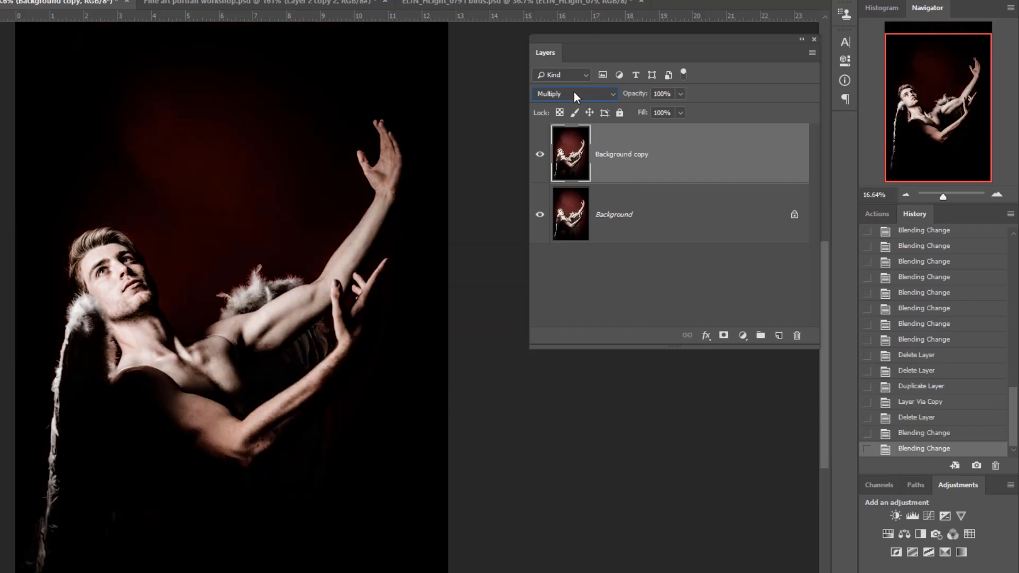
scroll(574, 92, down, 3)
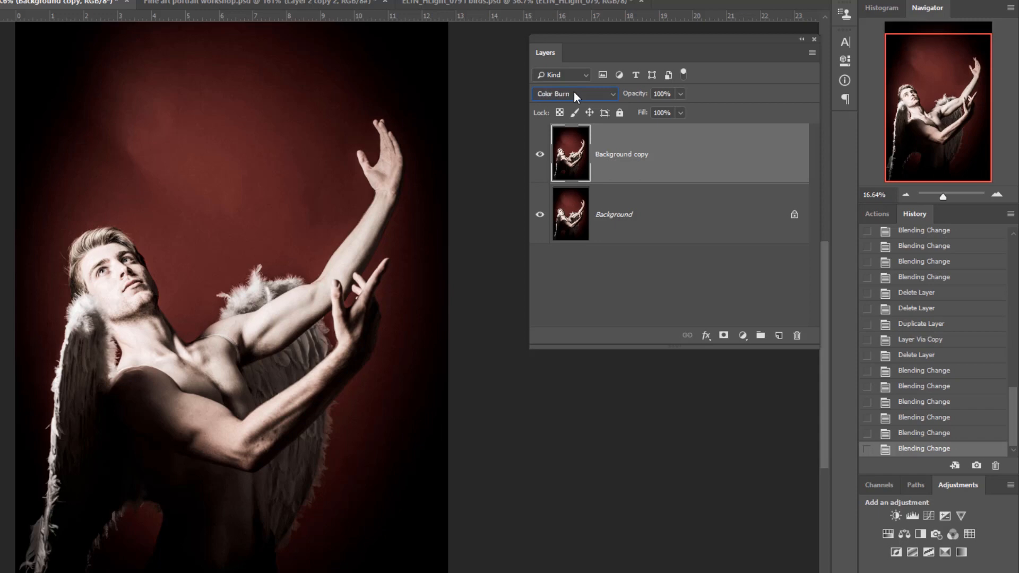
scroll(574, 93, up, 4)
click(573, 91)
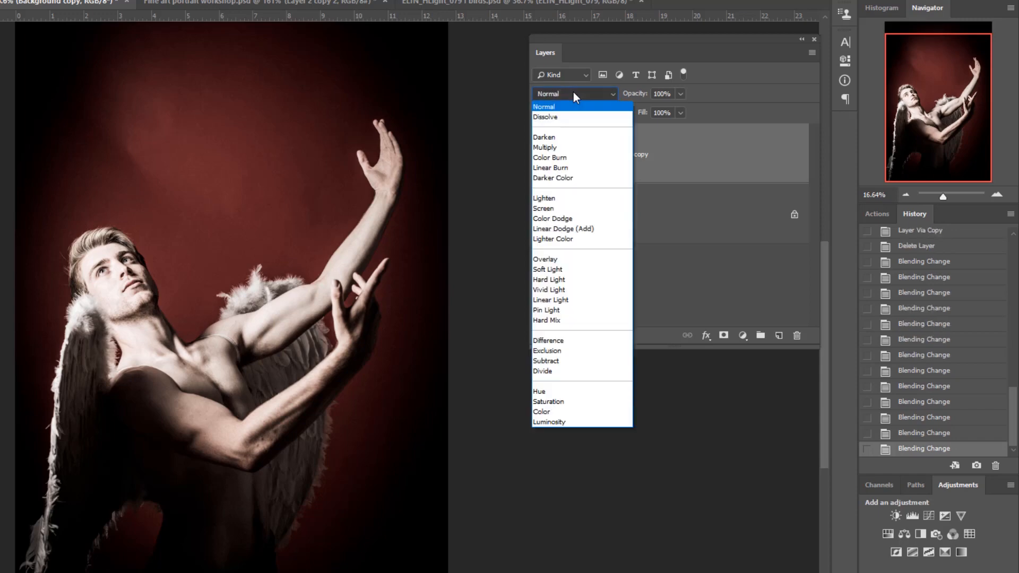
click(615, 93)
- Try out the opacity control on Background copy and leave it at 100%
mouse_move(641, 95)
mouse_down()
mouse_move(620, 100)
mouse_move(659, 99)
mouse_up()
key(F4)
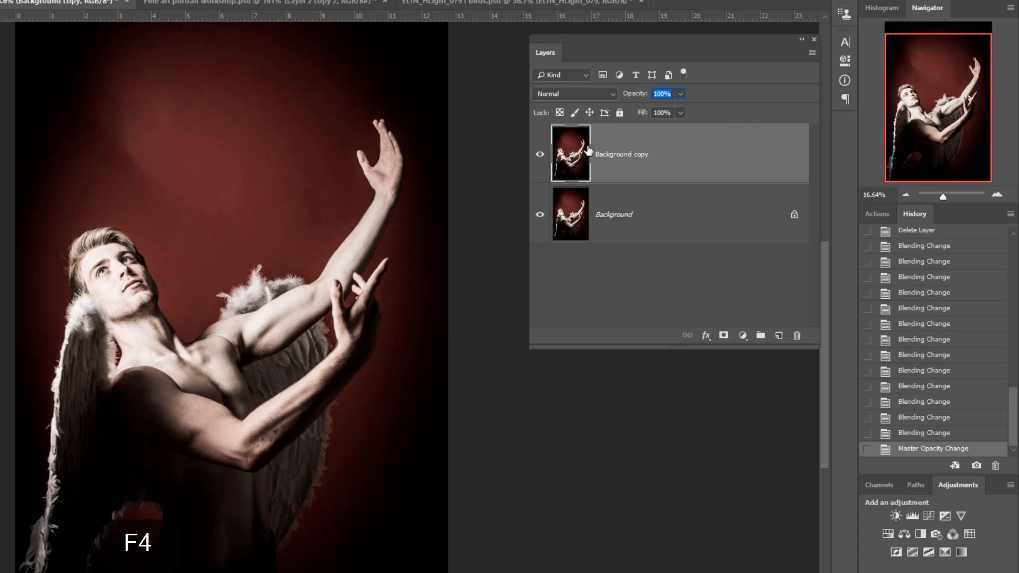
click(465, 159)
click(639, 162)
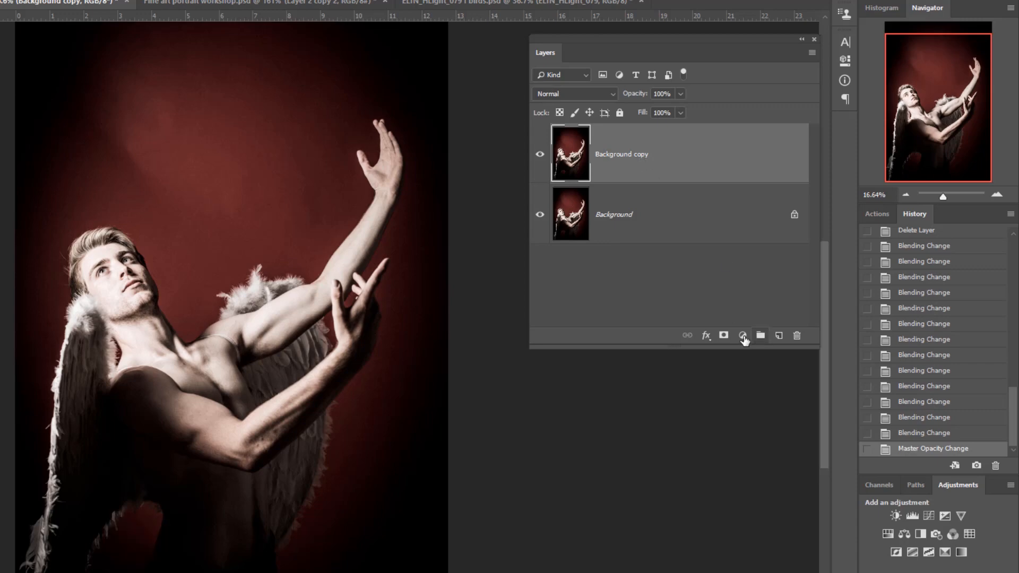
- Add a monochrome Channel Mixer adjustment layer above Background copy with Red 78, Green 22 and Blue 0
click(743, 336)
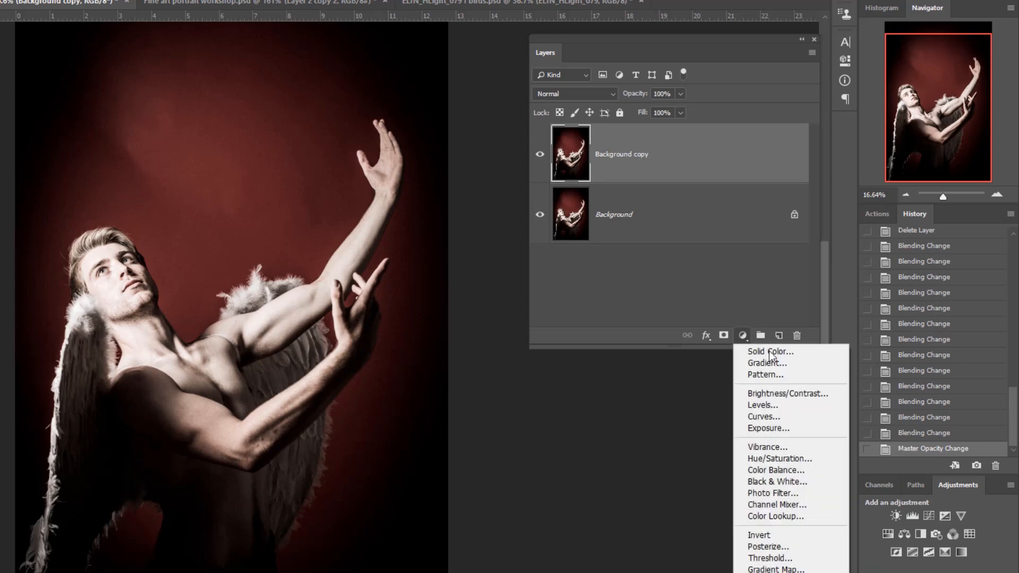
click(778, 505)
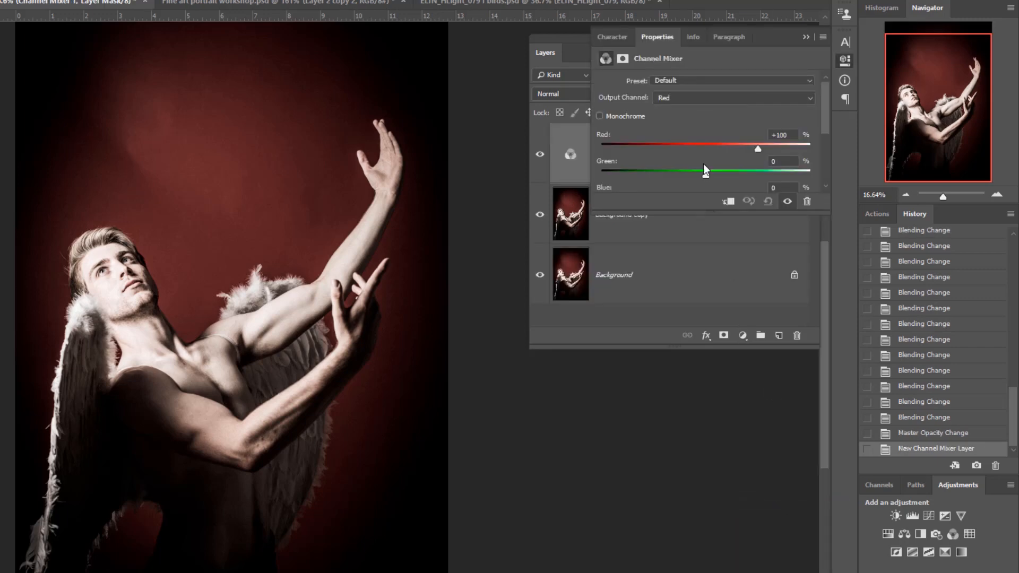
click(600, 116)
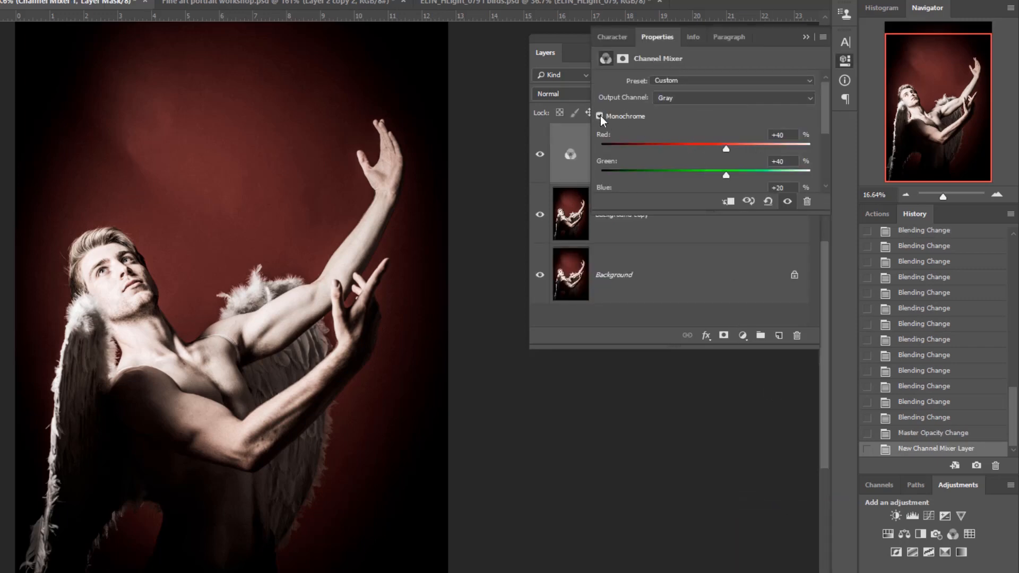
text(78)
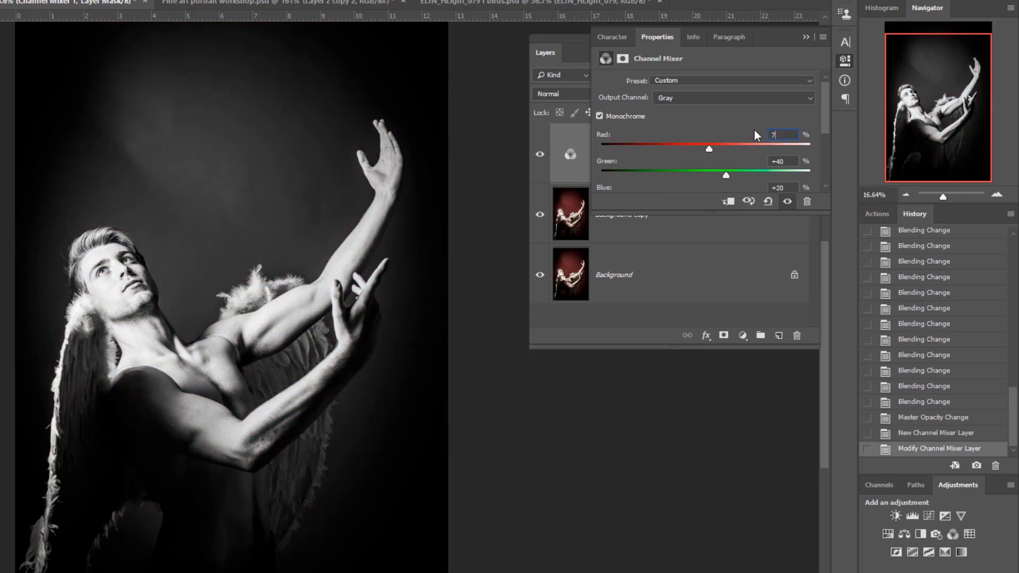
key(Tab)
text(22)
key(Tab)
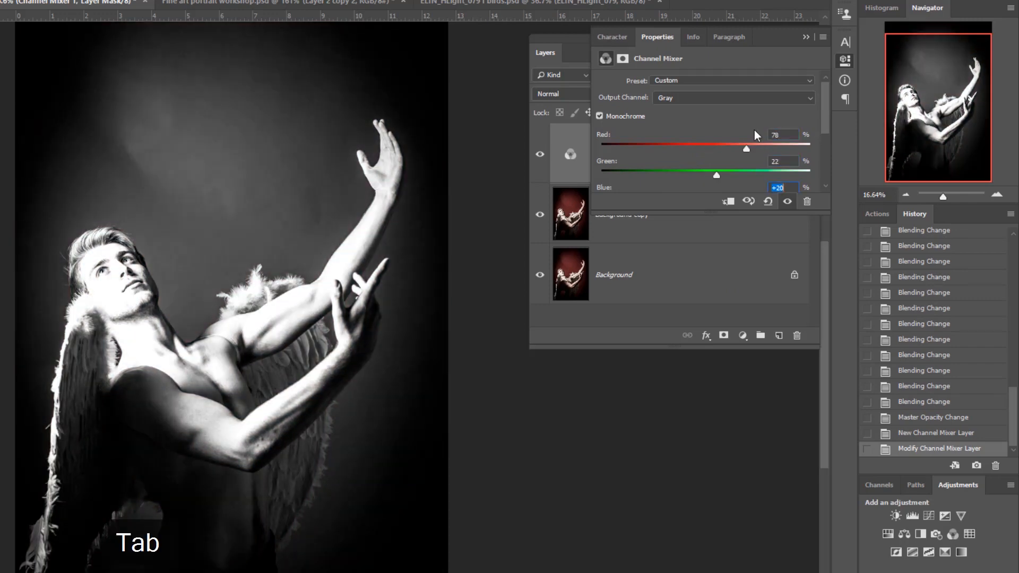
text(0)
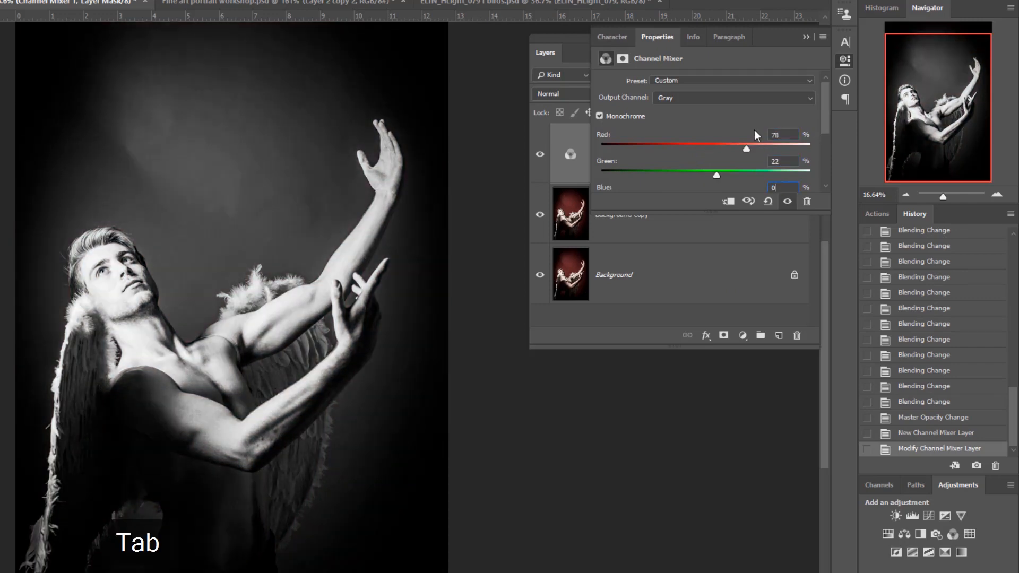
click(806, 36)
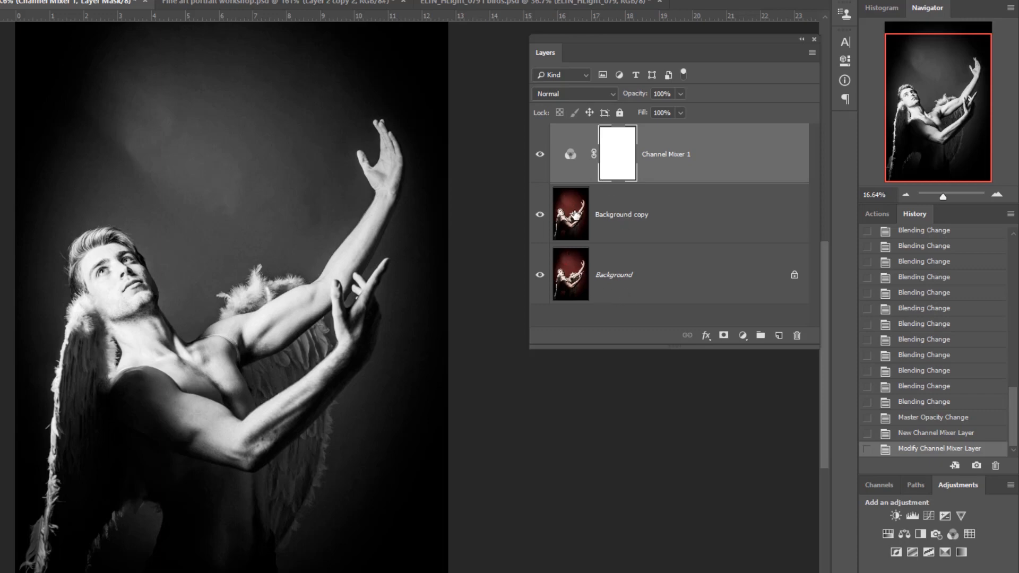
- Clip the Channel Mixer adjustment to Background copy and compare the image with that layer hidden and shown
click(541, 217)
alt+click(760, 179)
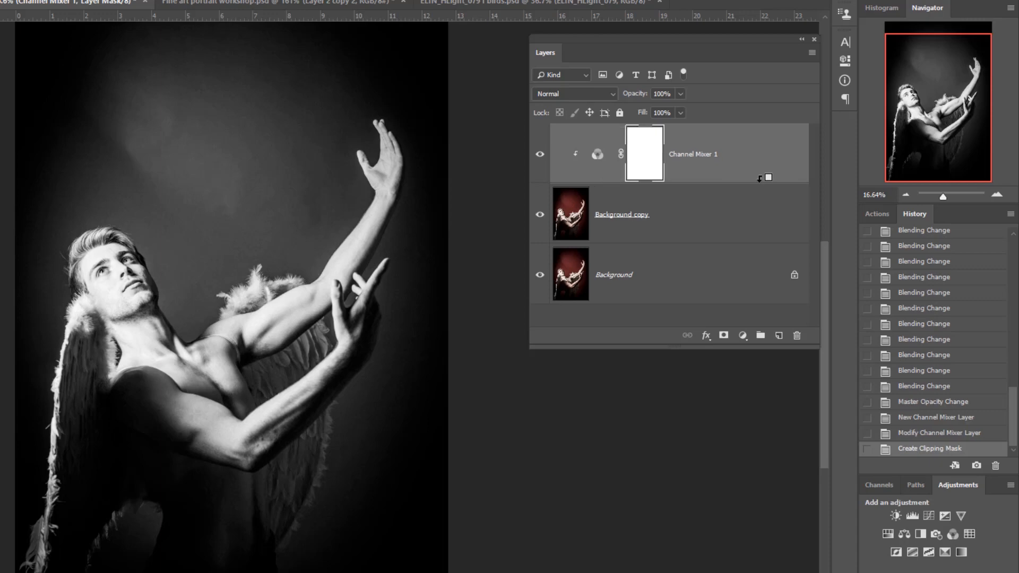
click(540, 215)
click(540, 215)
click(540, 215)
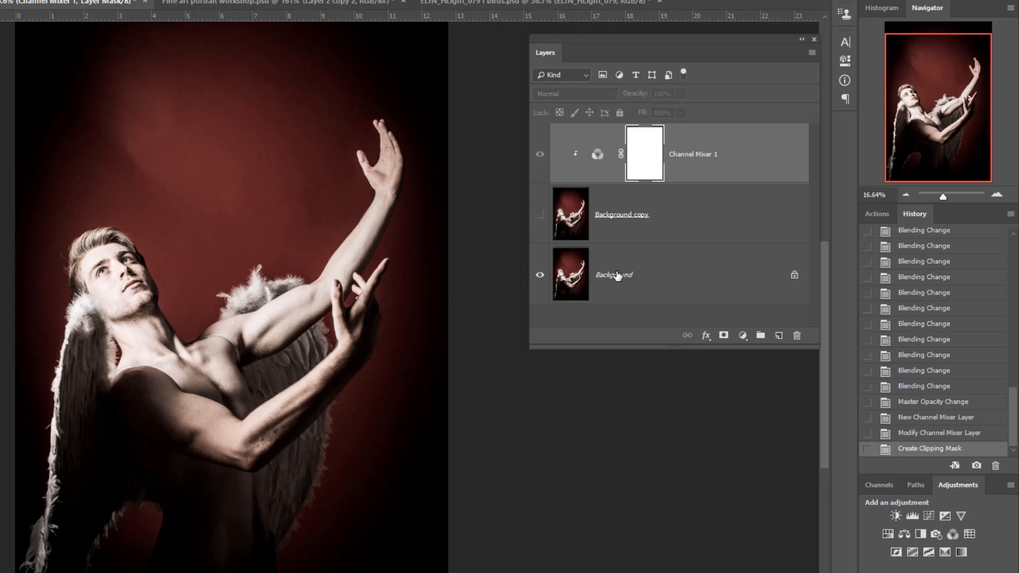
click(540, 215)
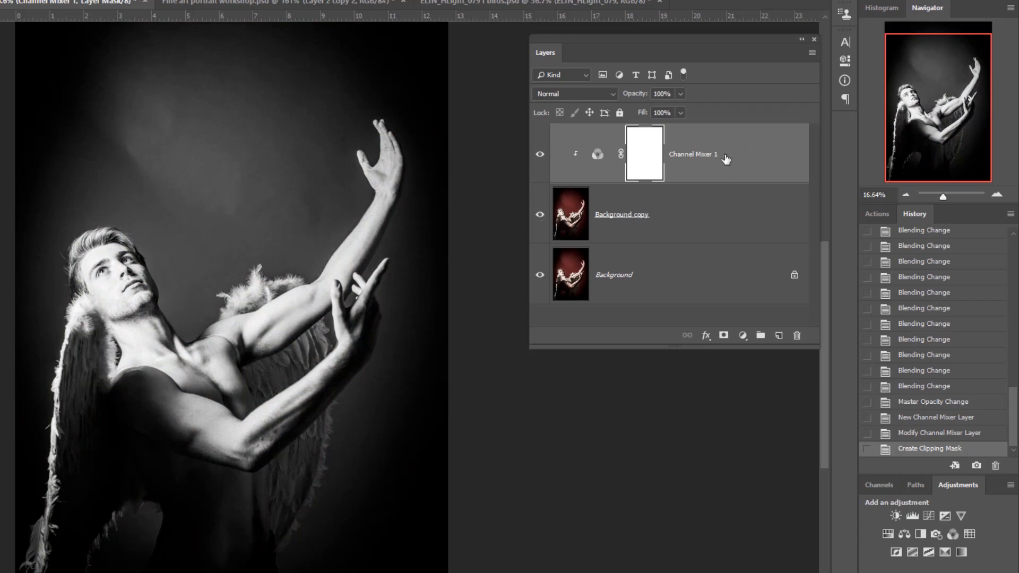
- Group the Channel Mixer 1 and Background copy layers and name the group mono
click(711, 200)
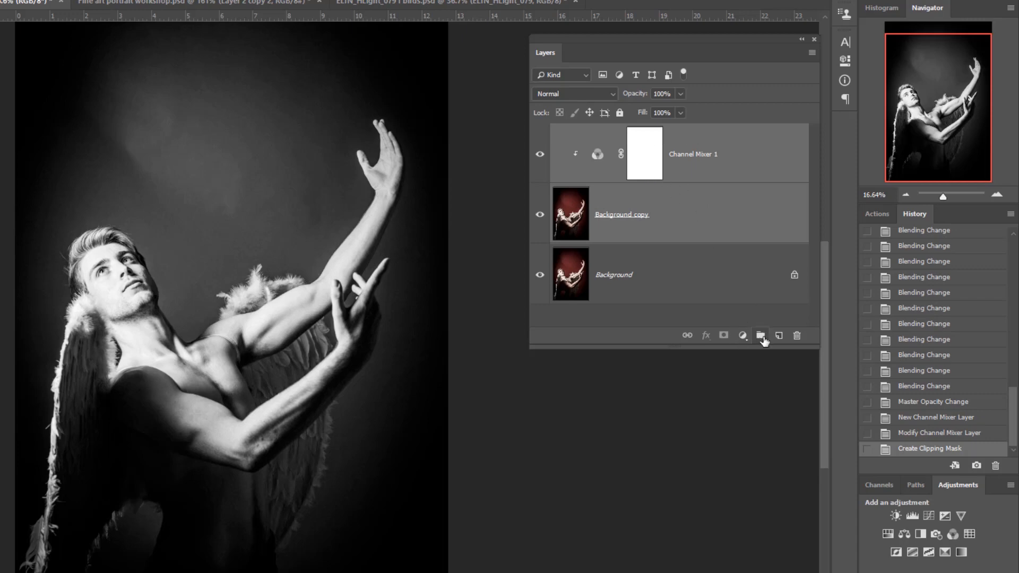
click(761, 336)
double_click(594, 133)
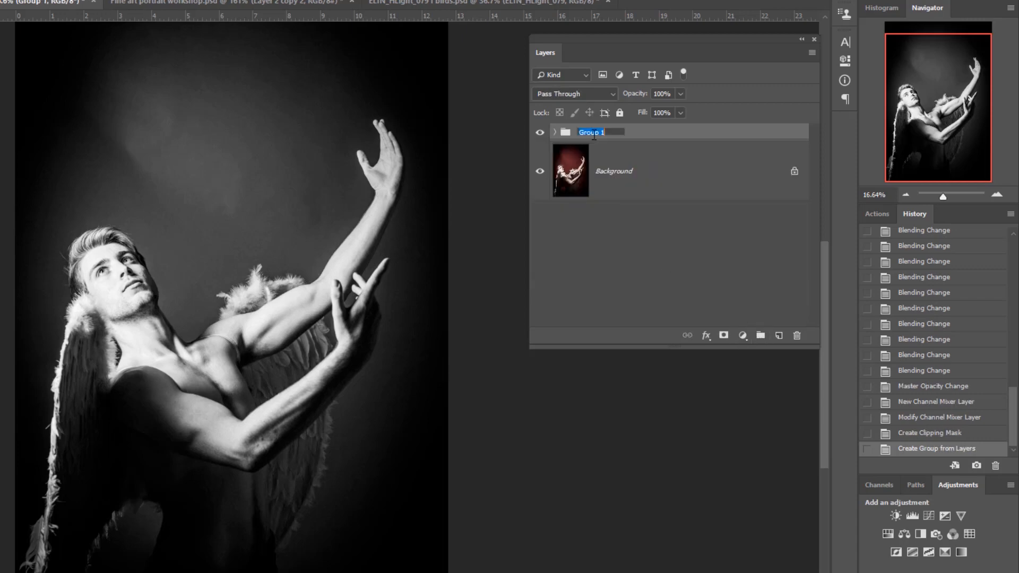
text(mono)
key(Return)
- Compare the image with the mono group hidden and shown, leaving the group visible
click(540, 132)
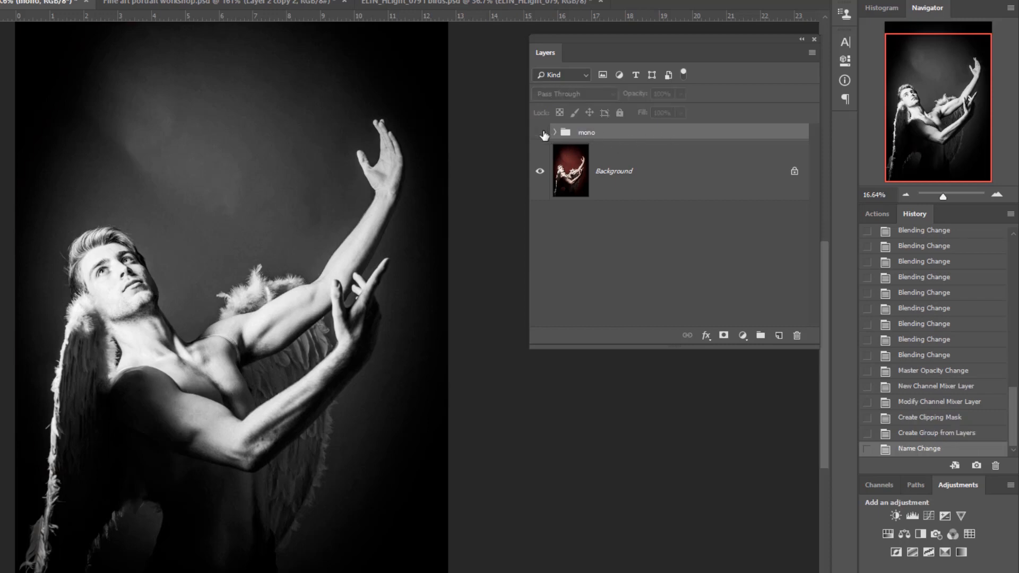
click(540, 133)
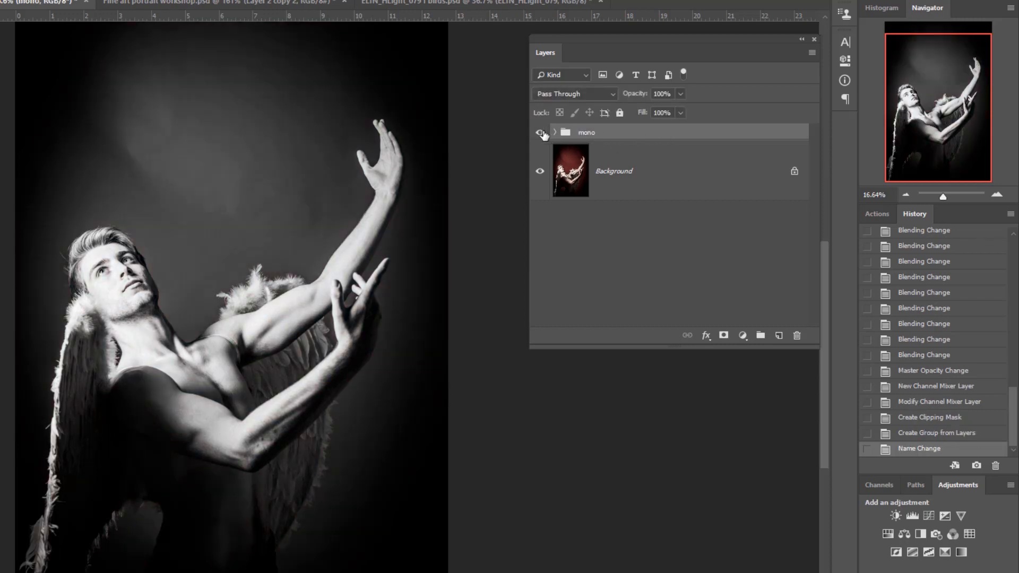
click(540, 132)
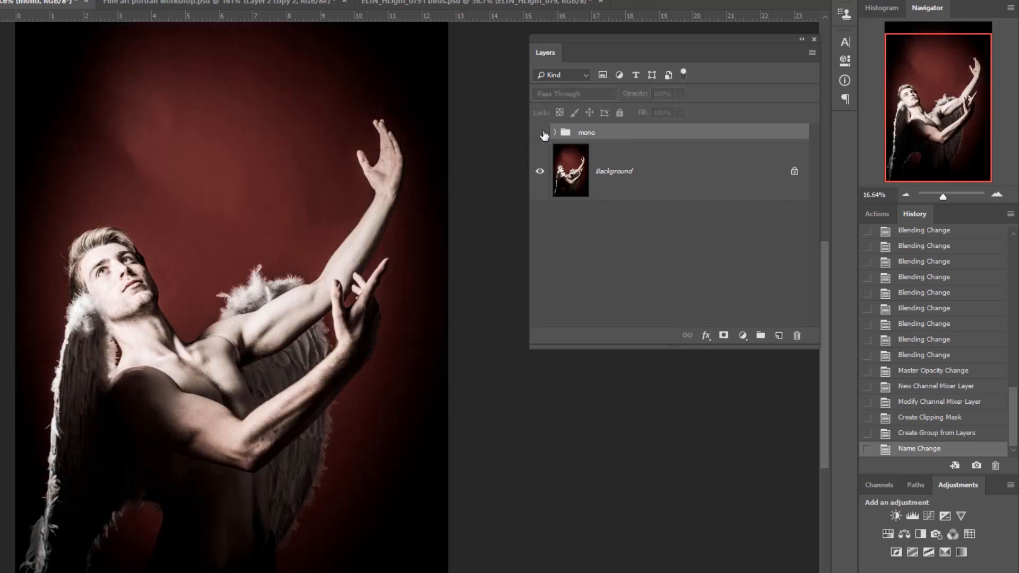
click(540, 133)
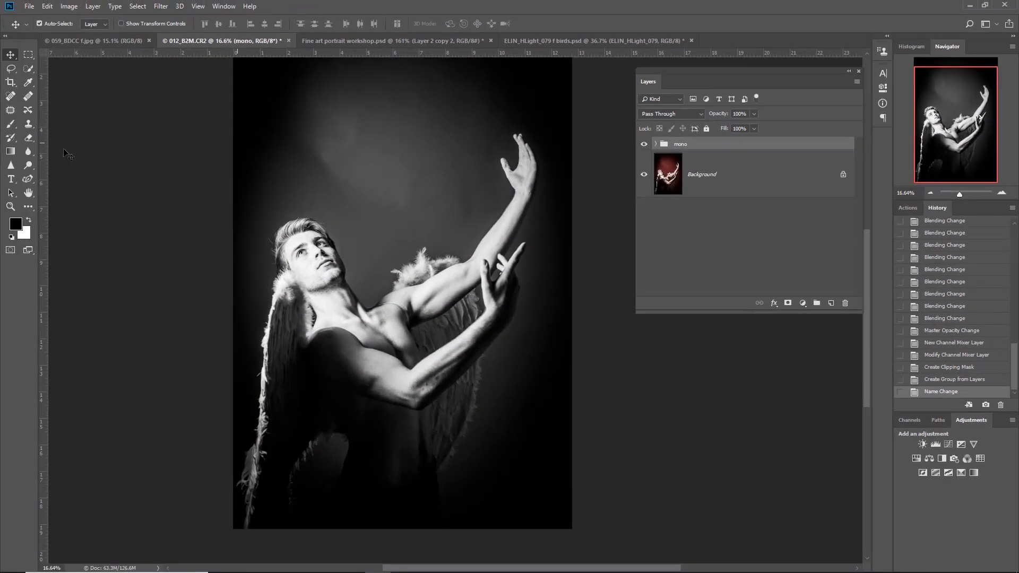
- Add the blue text ANGEL in Monotype Corsiva at 251 pt above the mono group, placed across the upper part of the portrait
click(11, 179)
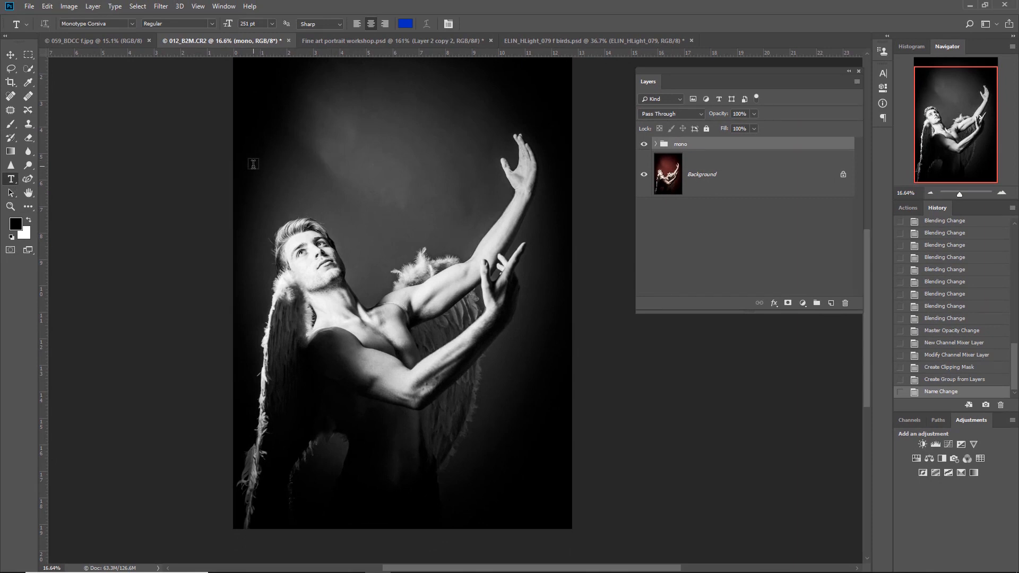
click(267, 179)
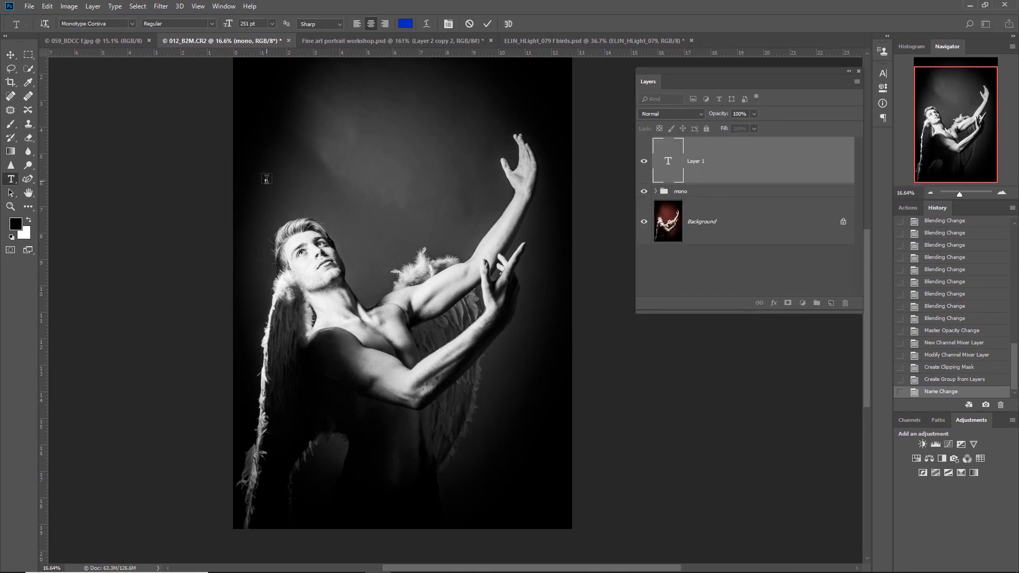
text(ANGEL)
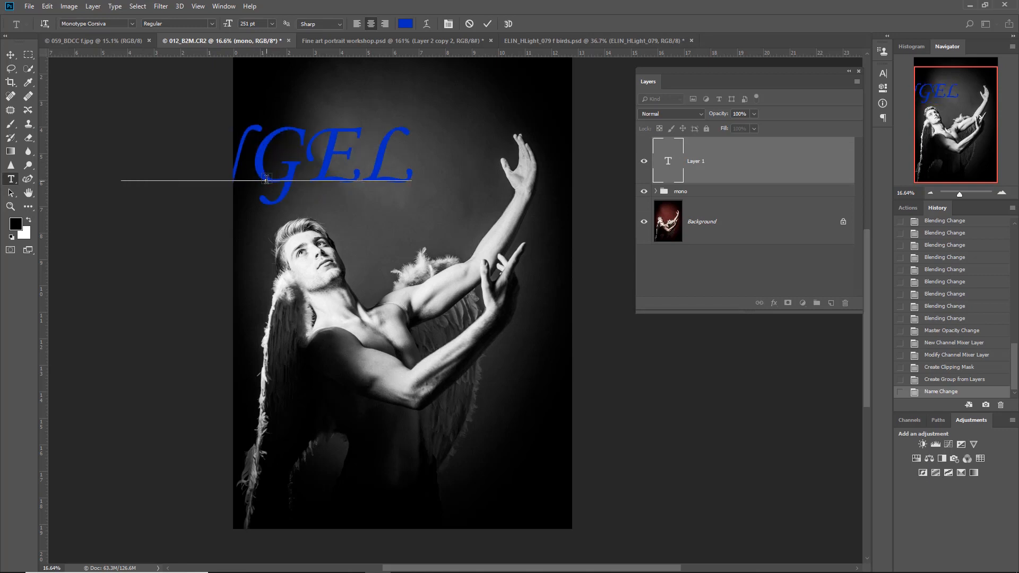
drag(300, 223, 423, 207)
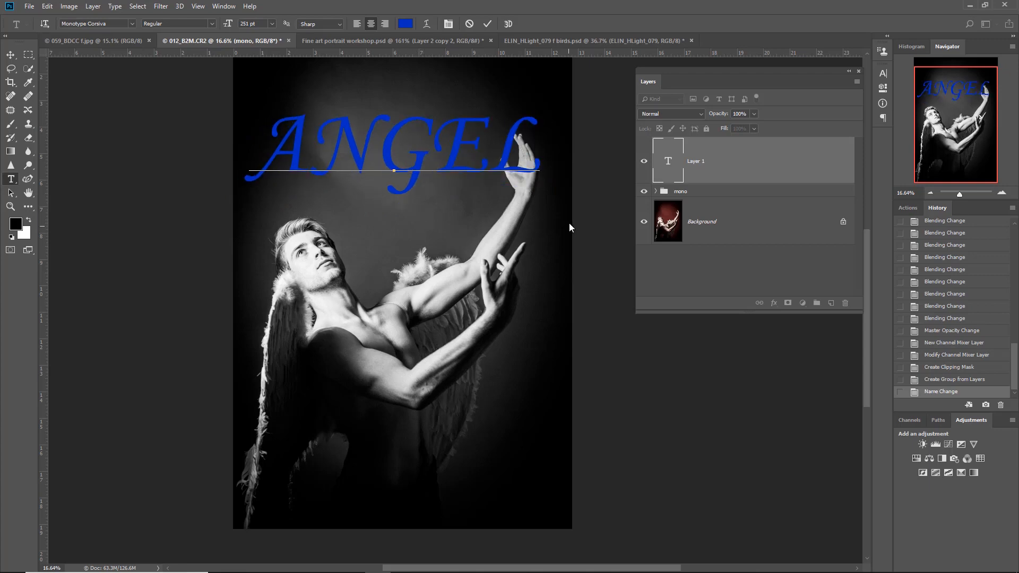
click(667, 162)
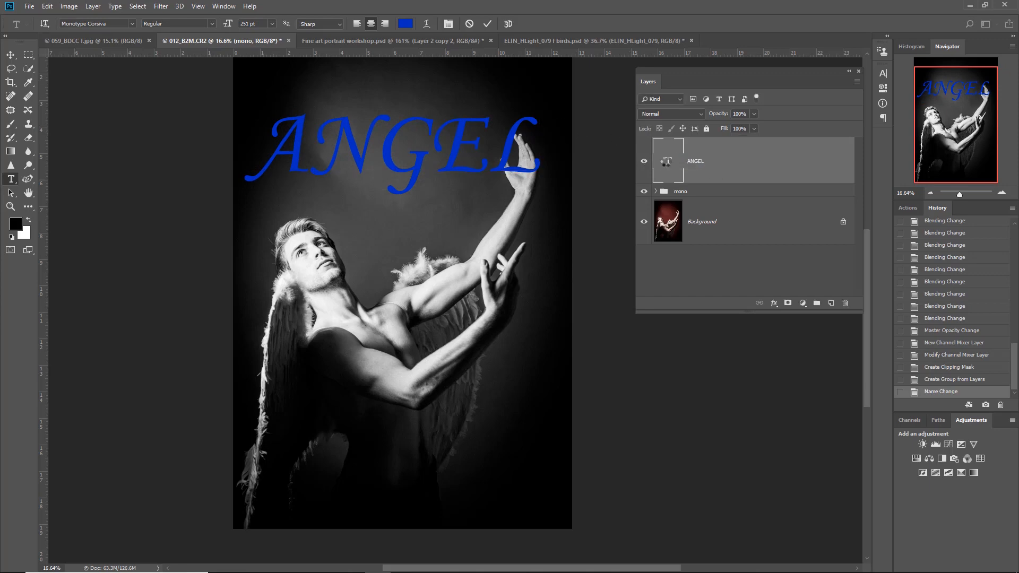
- Reduce the ANGEL text's font size to about 200 pt and shift the text slightly away from the raised hand
double_click(668, 162)
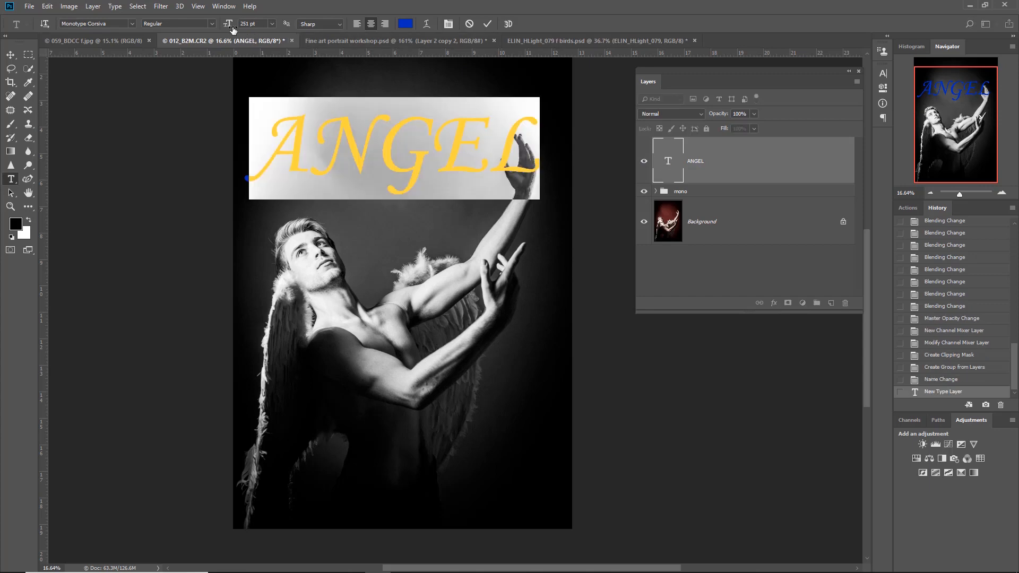
drag(229, 27, 206, 27)
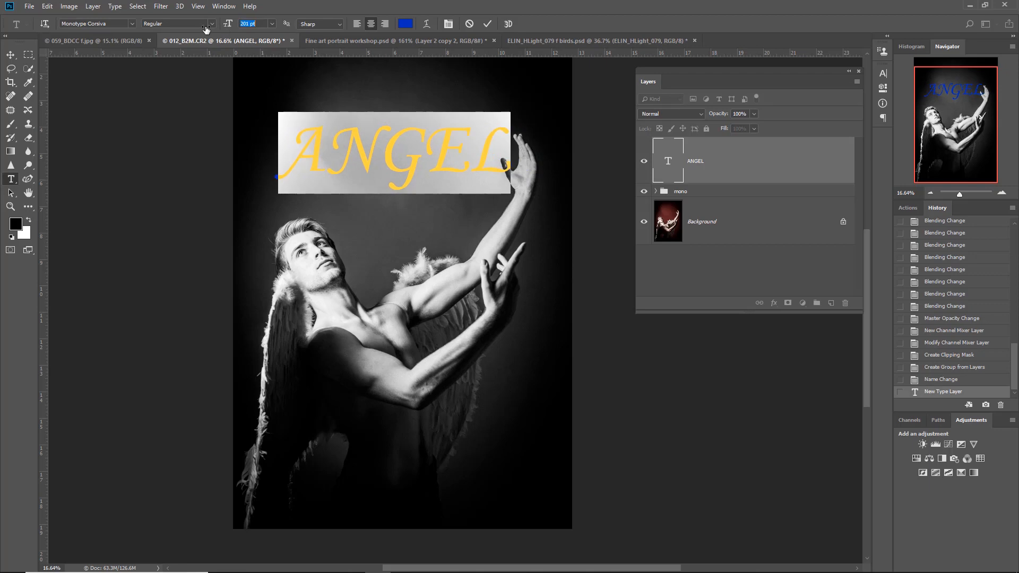
drag(419, 210, 409, 210)
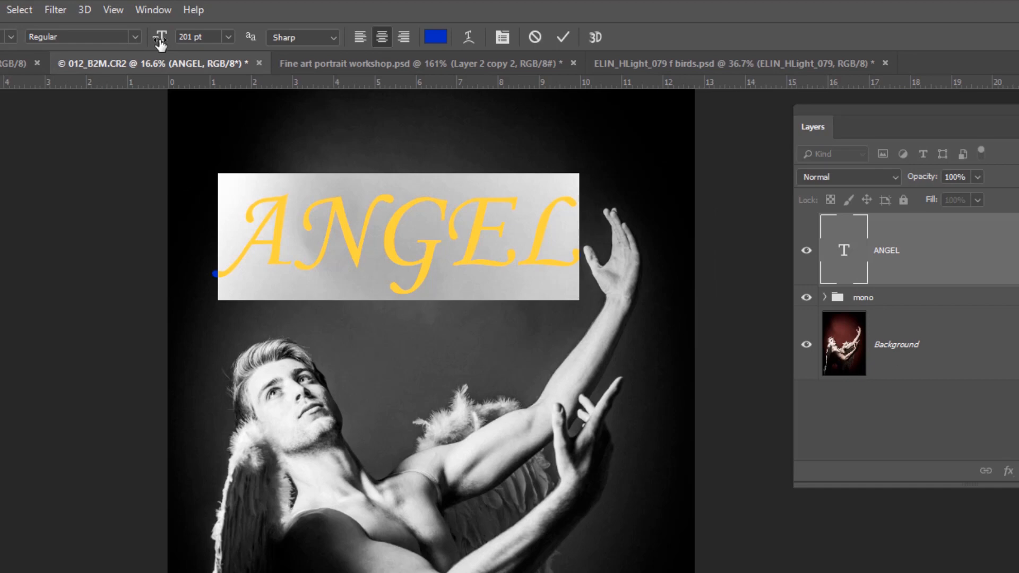
mouse_move(162, 44)
mouse_down()
mouse_move(139, 43)
mouse_move(155, 44)
mouse_up()
- Move the ANGEL text down so its first letters lie across the man's face
click(10, 55)
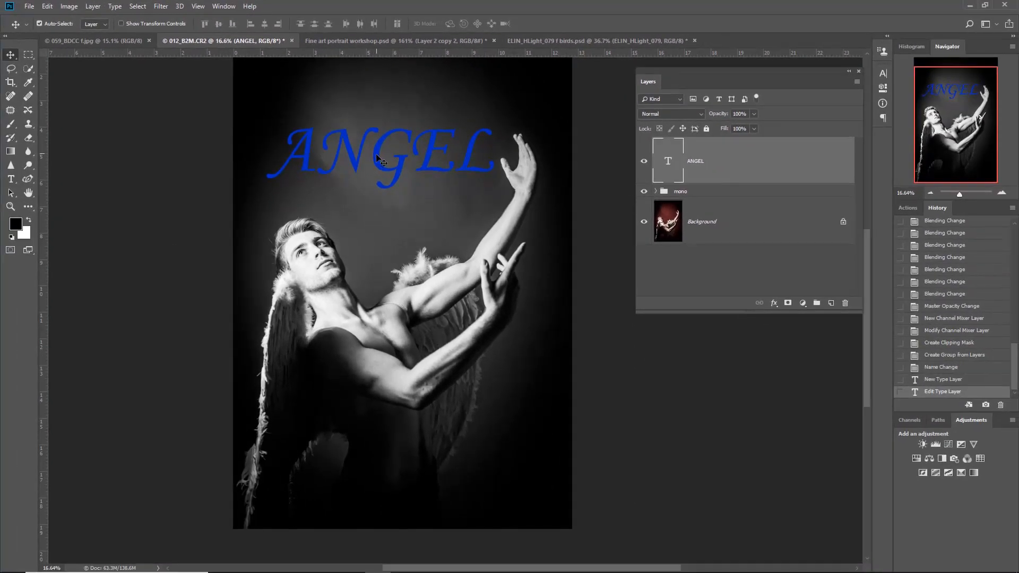
drag(377, 157, 371, 254)
scroll(270, 241, up, 10)
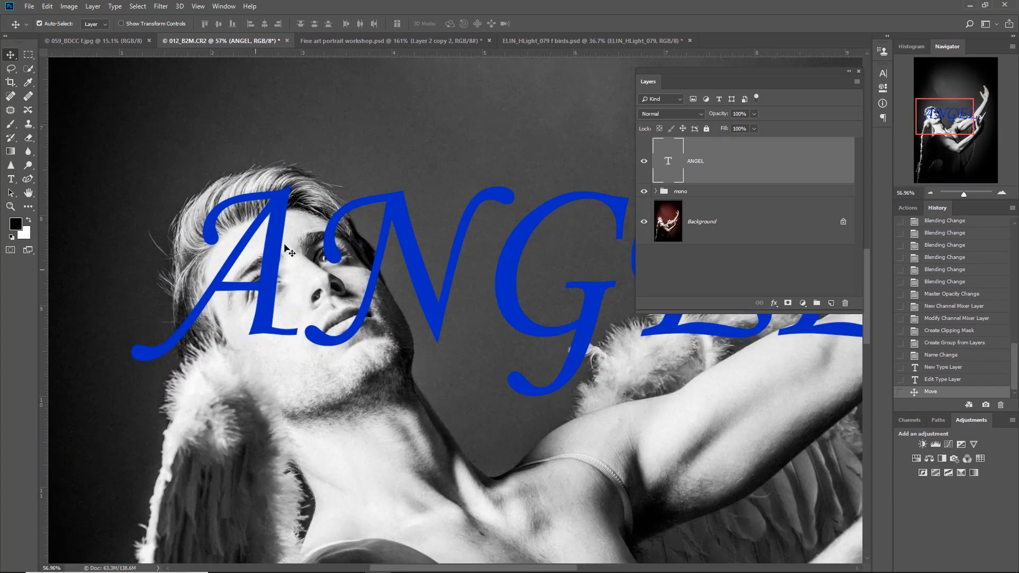
mouse_move(275, 239)
mouse_down()
mouse_move(263, 288)
mouse_move(272, 238)
mouse_up()
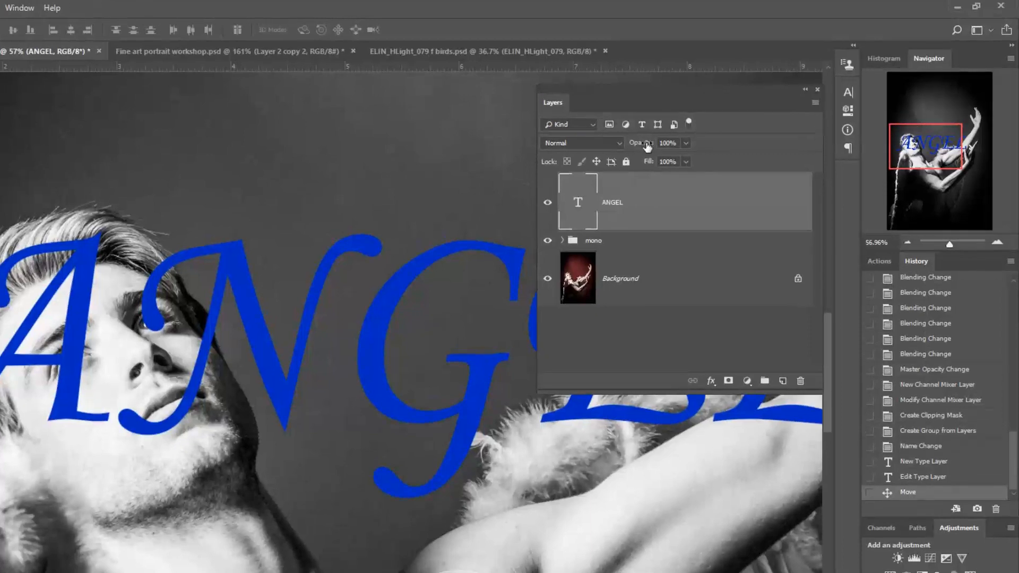
- Try a reduced opacity of 60% on the ANGEL text layer and restore it to 100%
drag(628, 147, 620, 147)
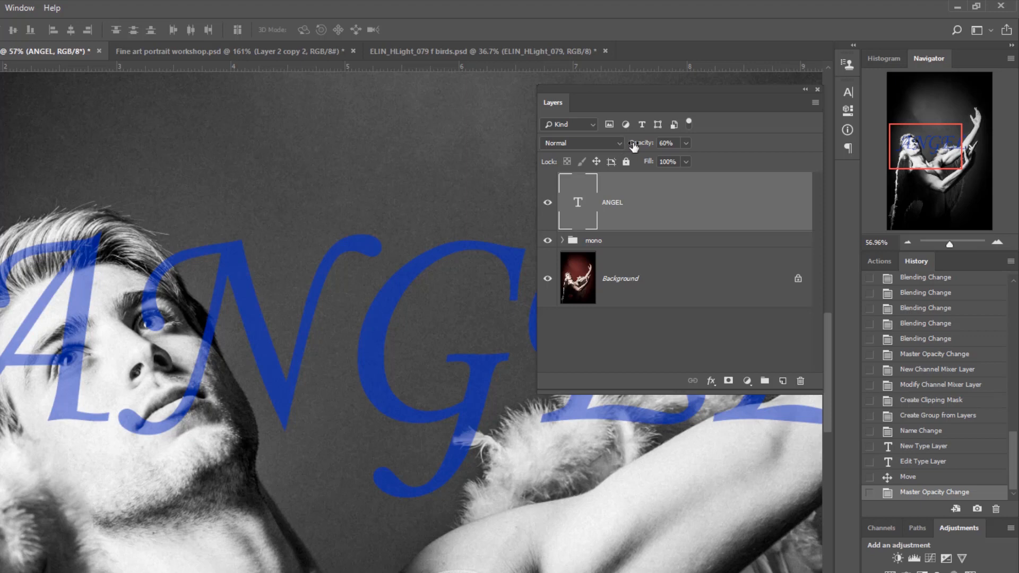
drag(644, 143, 687, 147)
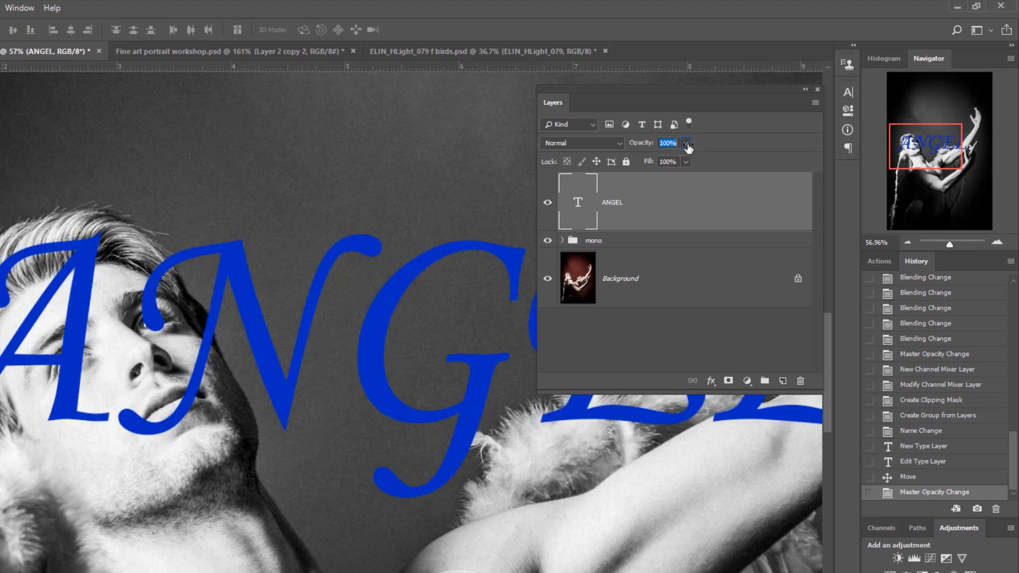
- Set the ANGEL layer's blend mode to Darken and reposition the text over the man's hair and eyes
click(585, 145)
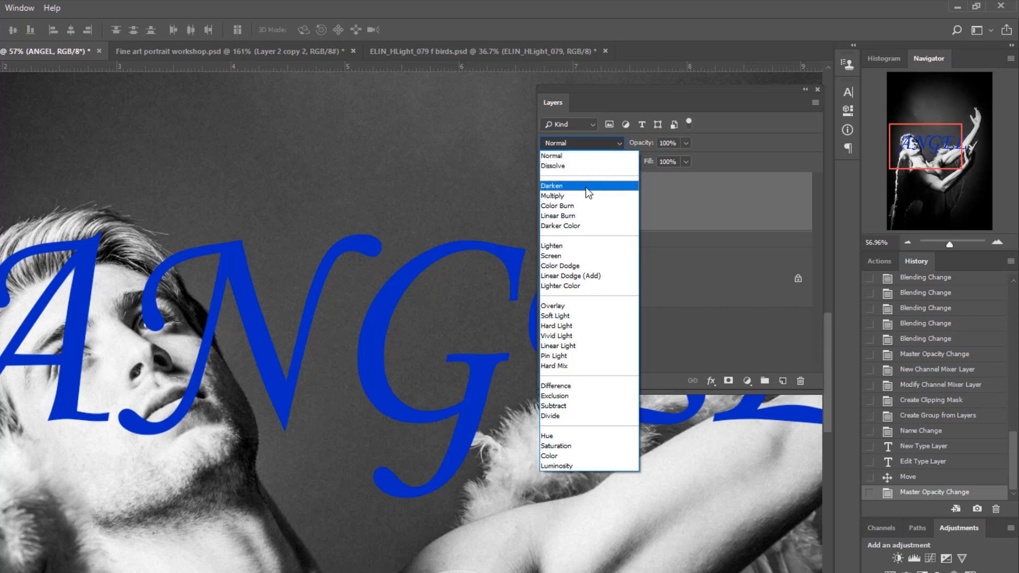
click(587, 187)
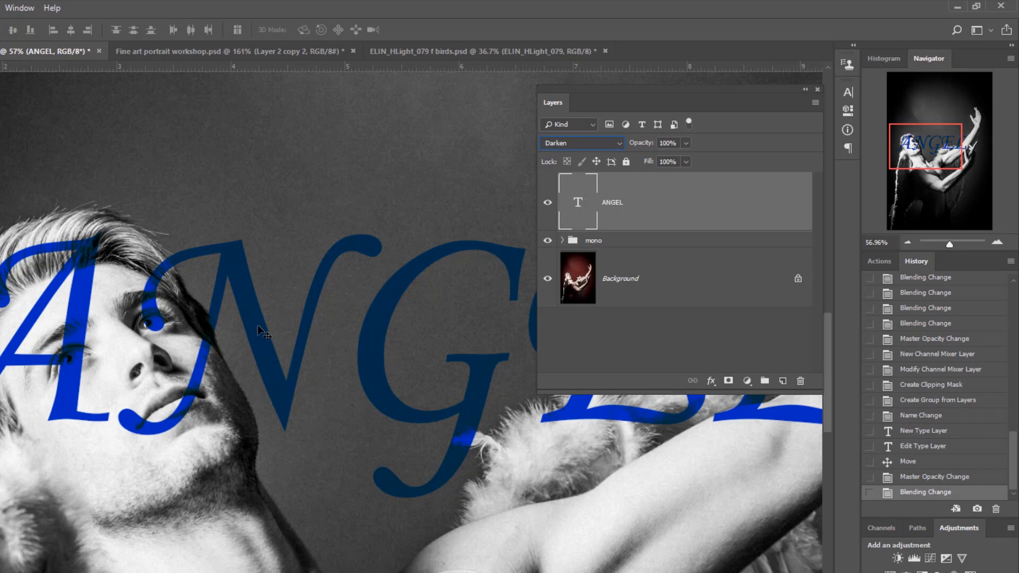
drag(257, 325, 278, 348)
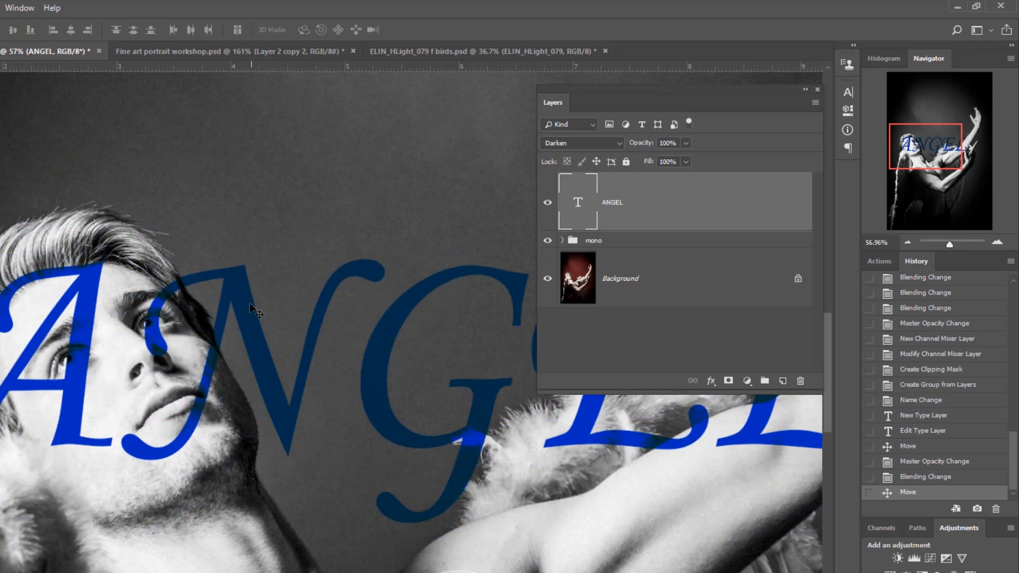
drag(243, 294, 232, 228)
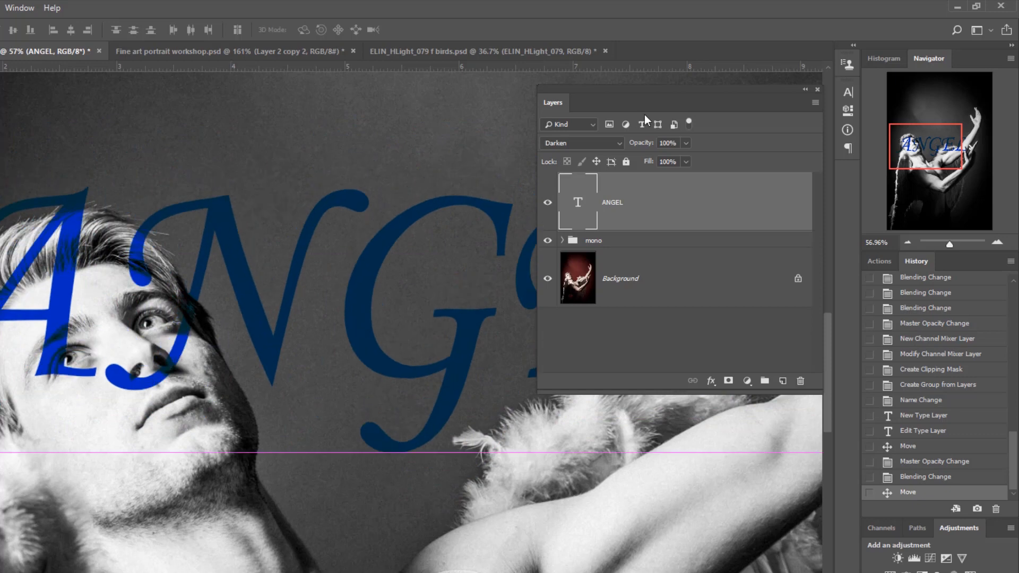
- Try Multiply, Color Burn, Linear Burn, Lighten, Color Dodge, Overlay and Vivid Light on the ANGEL layer, and return it to Darken
click(599, 145)
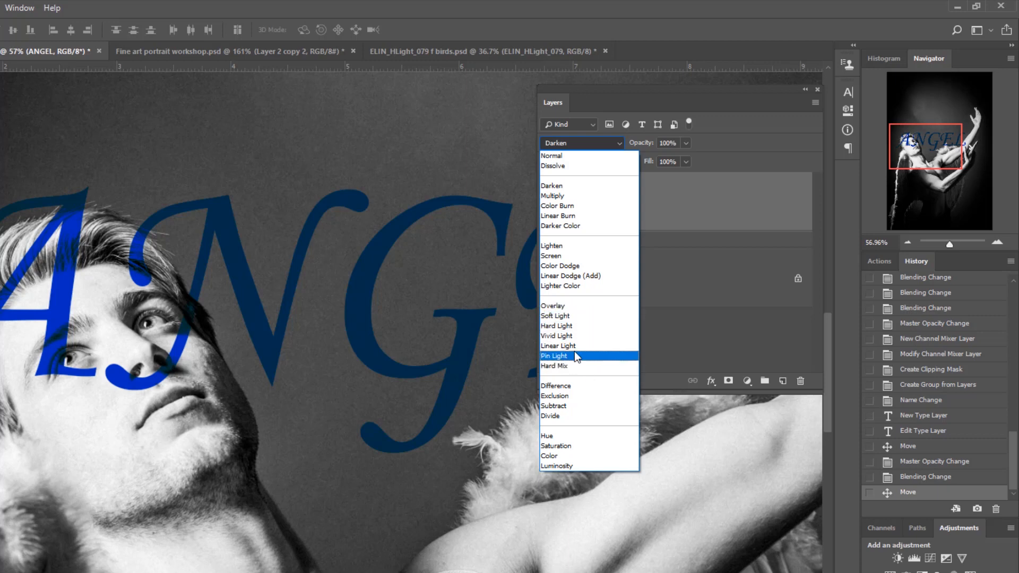
click(580, 186)
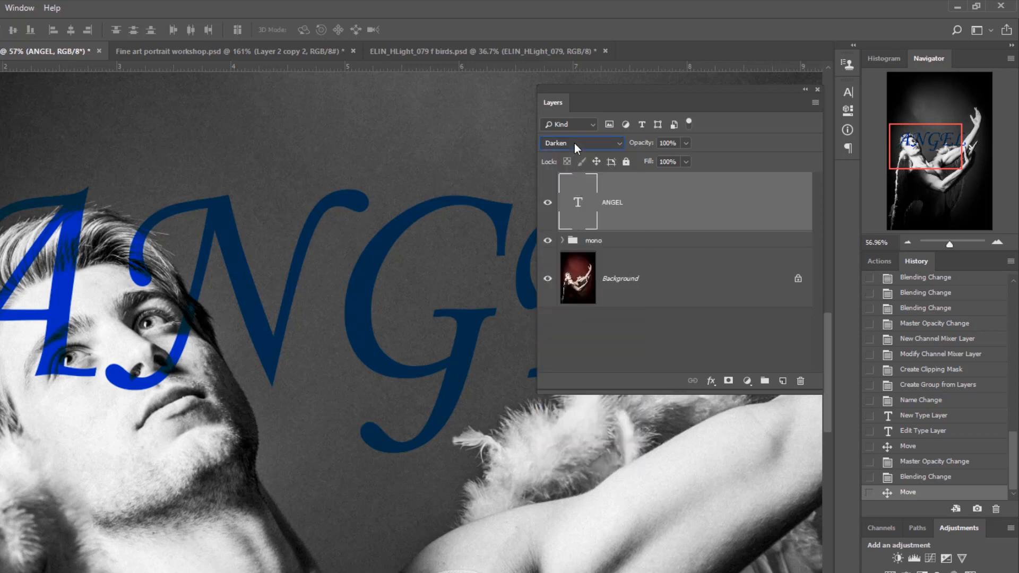
scroll(575, 142, down, 1)
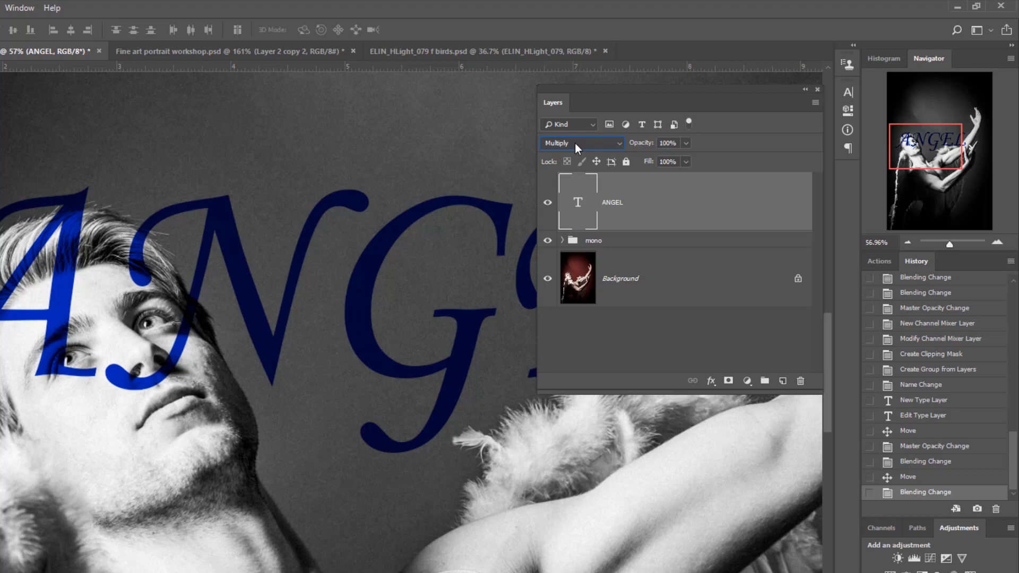
scroll(575, 142, down, 1)
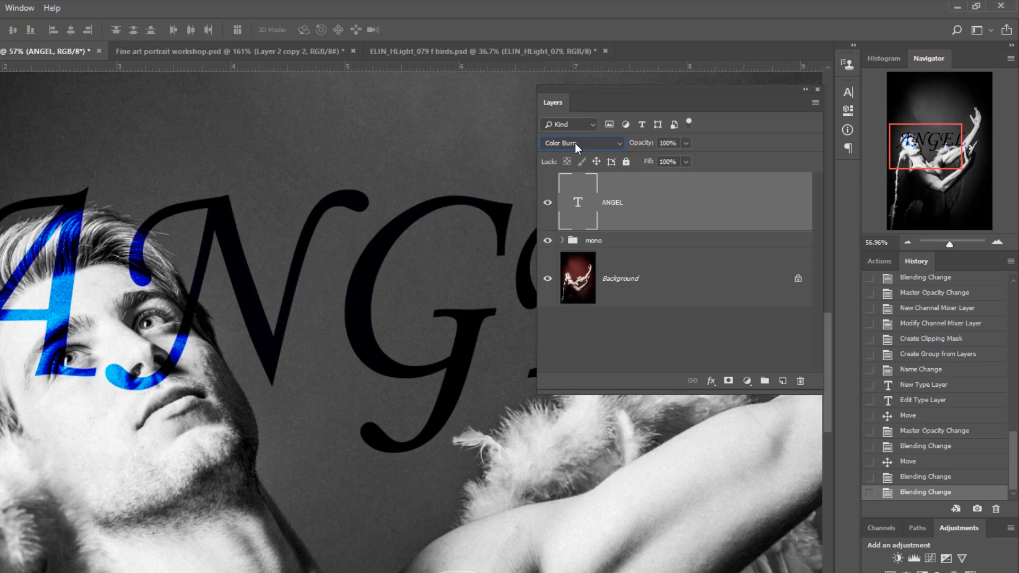
scroll(575, 143, down, 1)
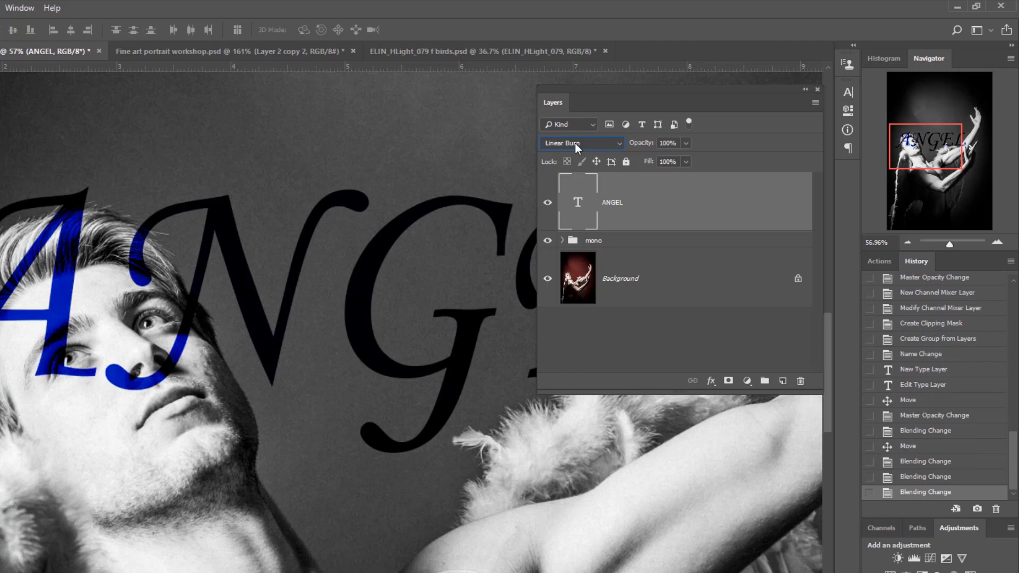
scroll(575, 143, down, 2)
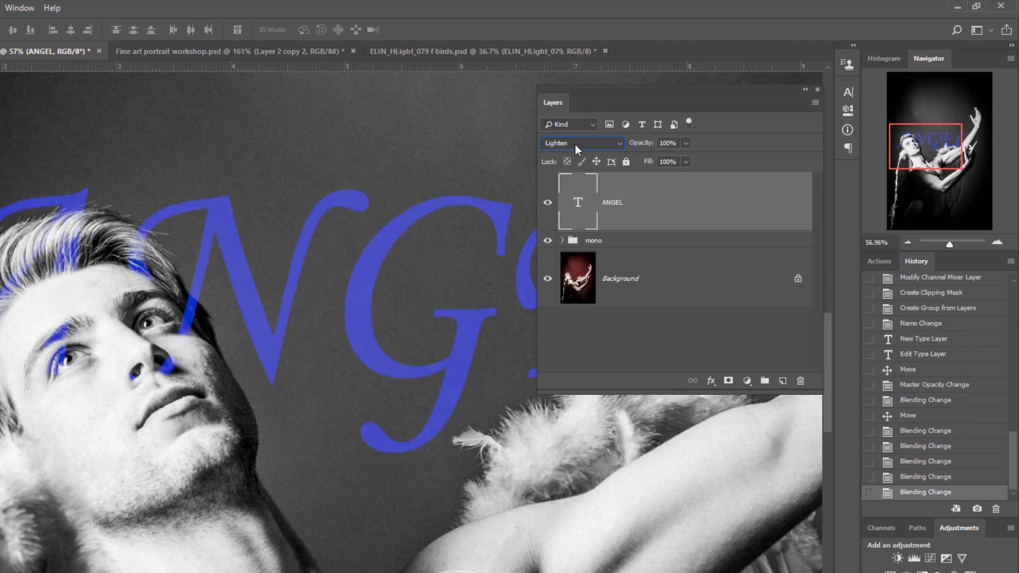
scroll(575, 143, down, 2)
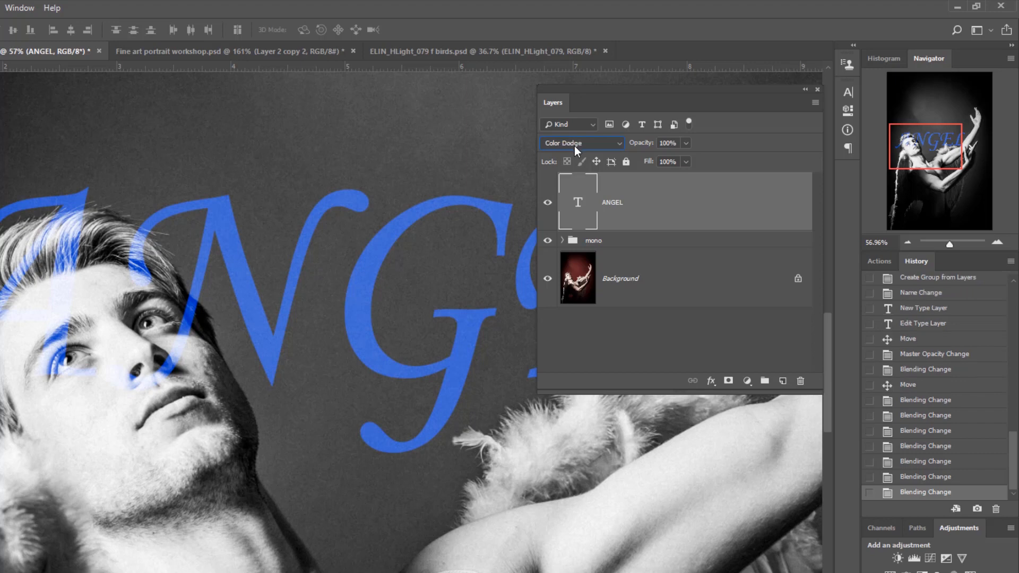
scroll(574, 145, down, 5)
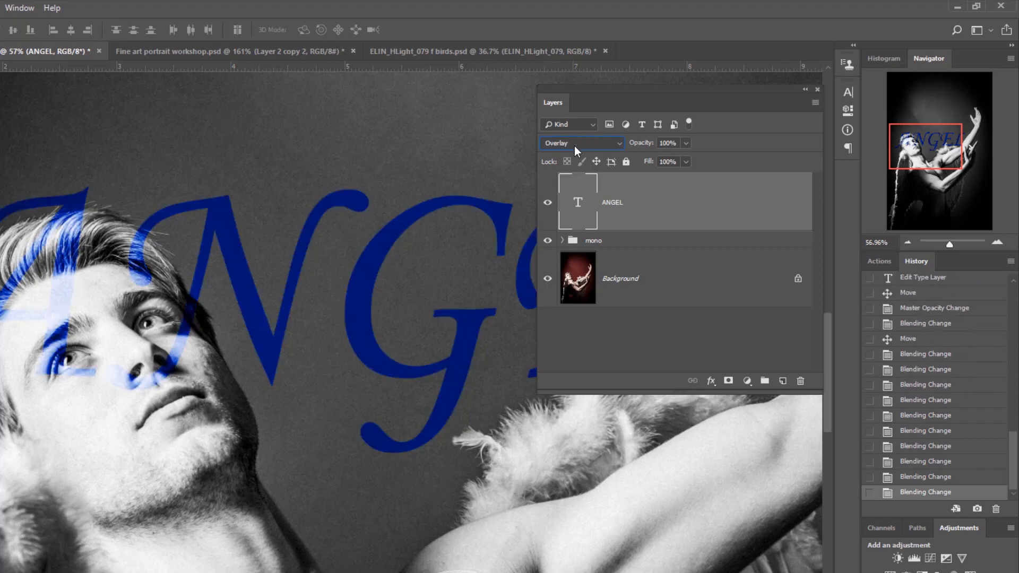
scroll(575, 145, down, 1)
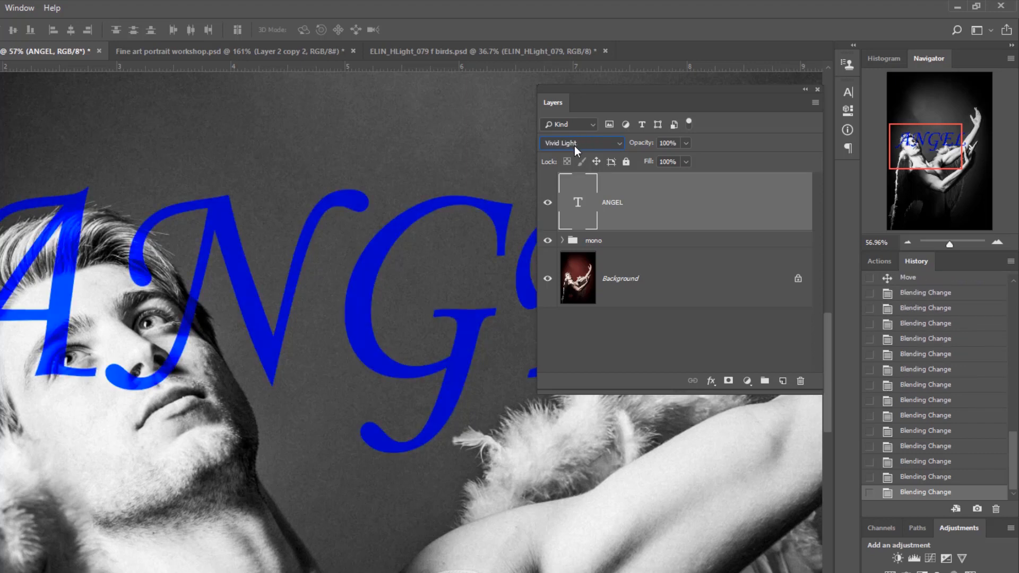
scroll(575, 146, up, 6)
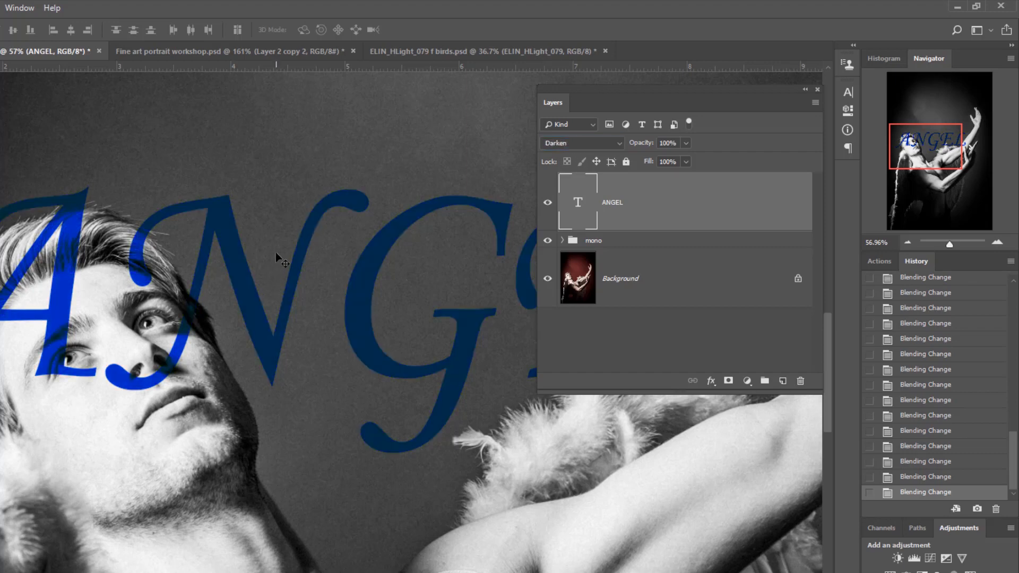
- Move the ANGEL text up to the dark backdrop above the man's head
scroll(275, 252, down, 5)
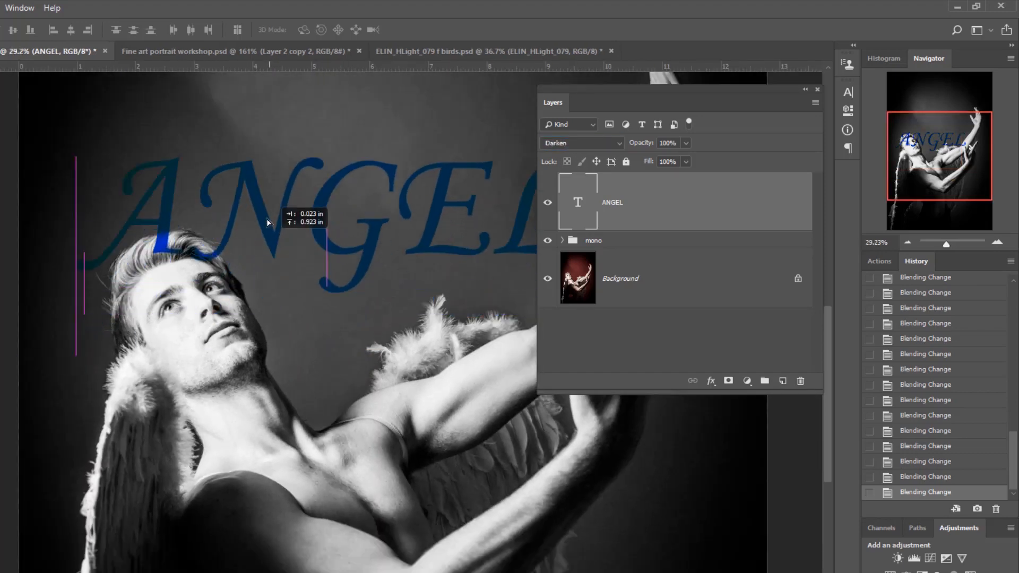
drag(267, 222, 239, 186)
scroll(340, 285, down, 2)
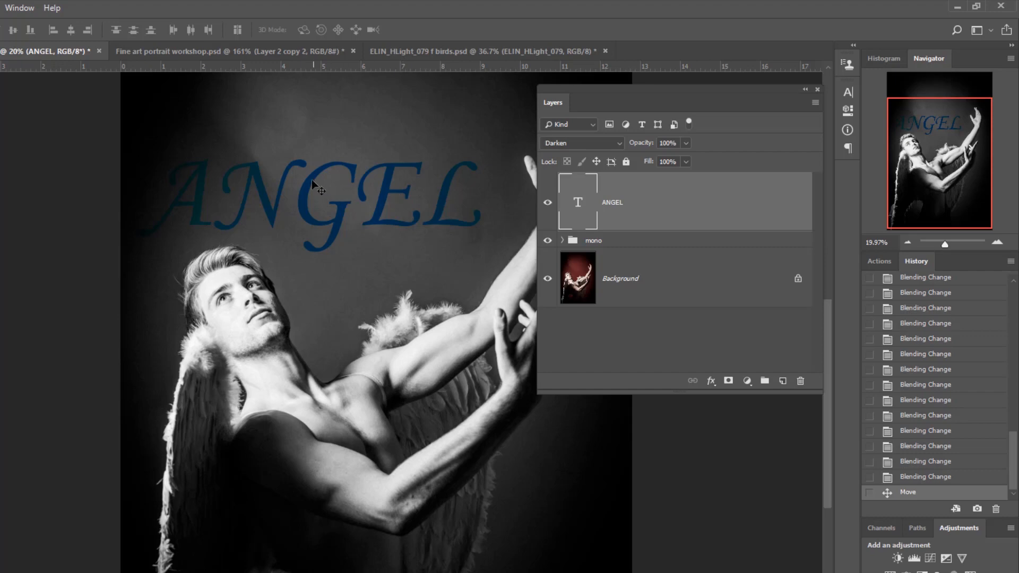
- Shift the ANGEL text slightly to the right, try Lighten as its blend mode, and set it to Screen
drag(311, 179, 327, 183)
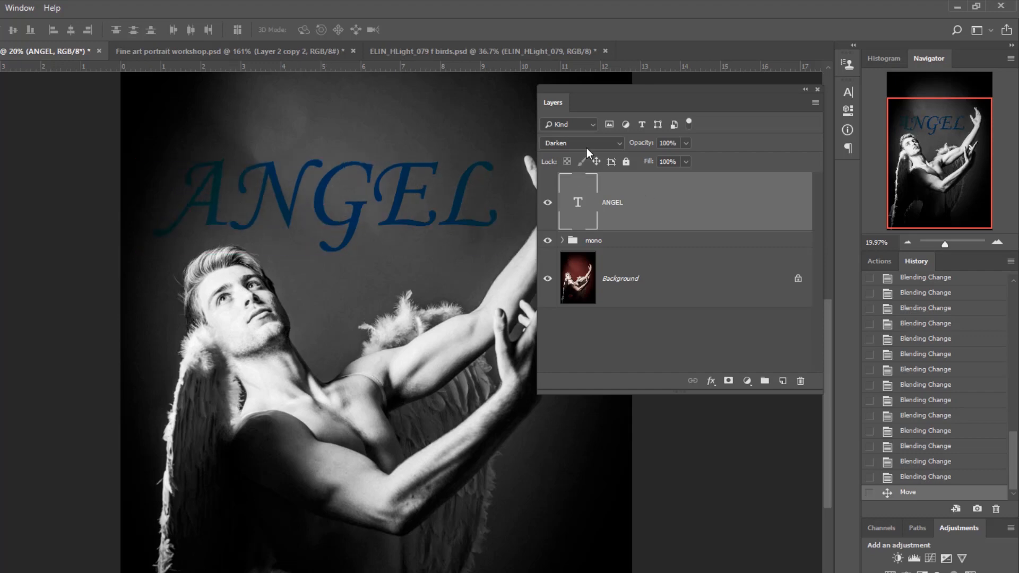
click(605, 146)
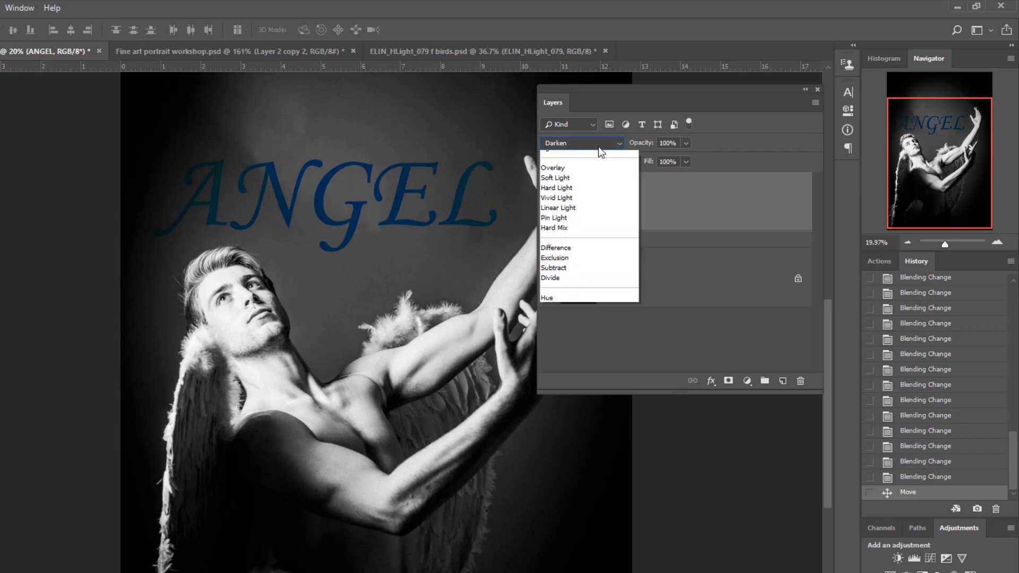
click(592, 248)
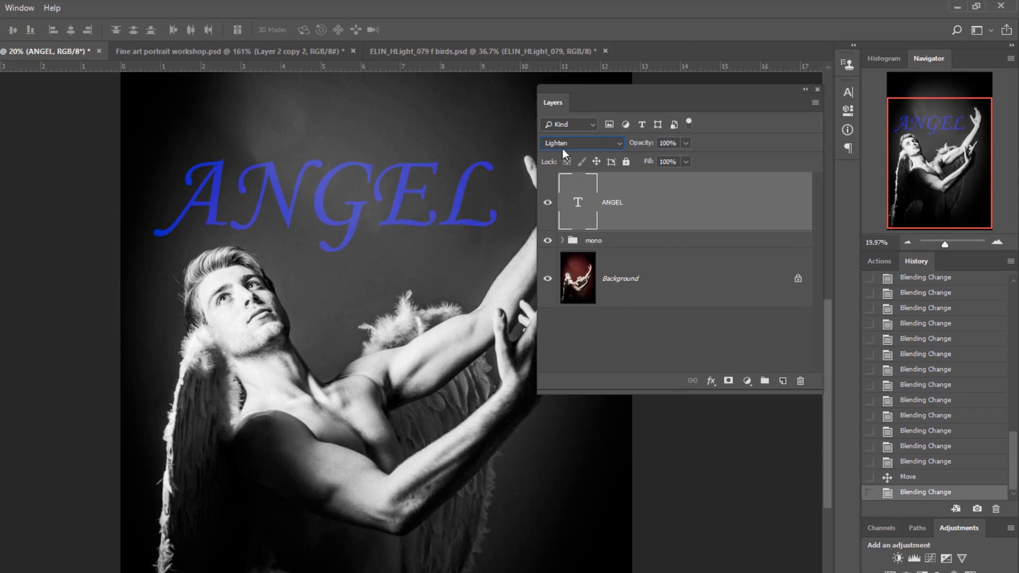
scroll(569, 147, down, 1)
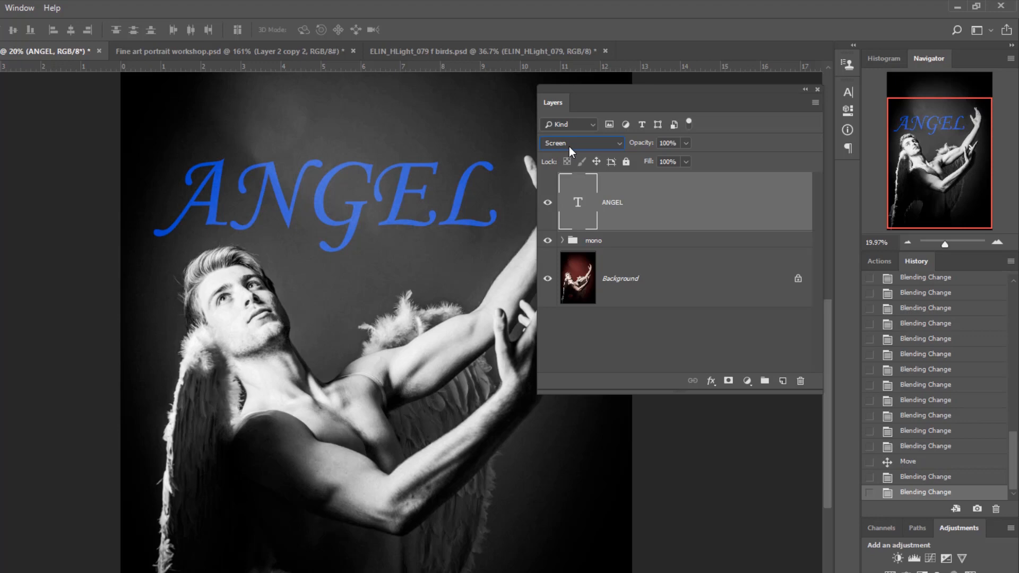
- Duplicate the ANGEL text layer, try Color Dodge on the original, and offset the copy slightly upward
drag(590, 208, 784, 382)
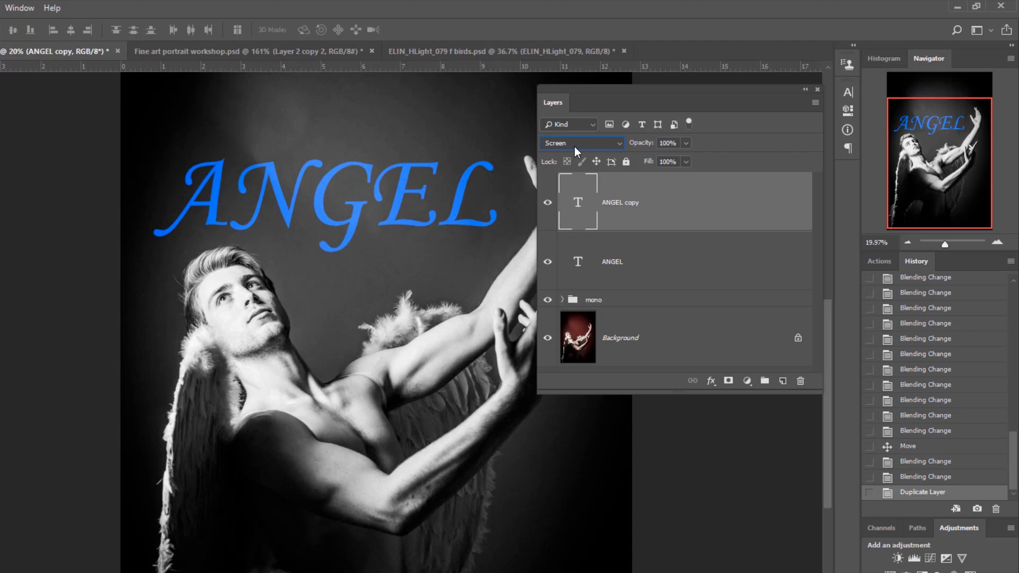
click(579, 271)
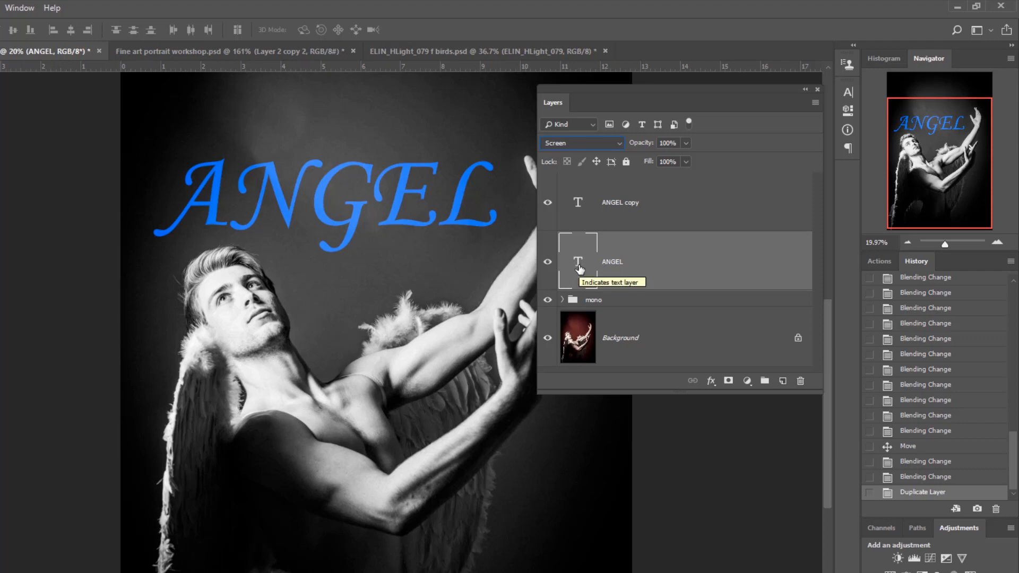
click(591, 144)
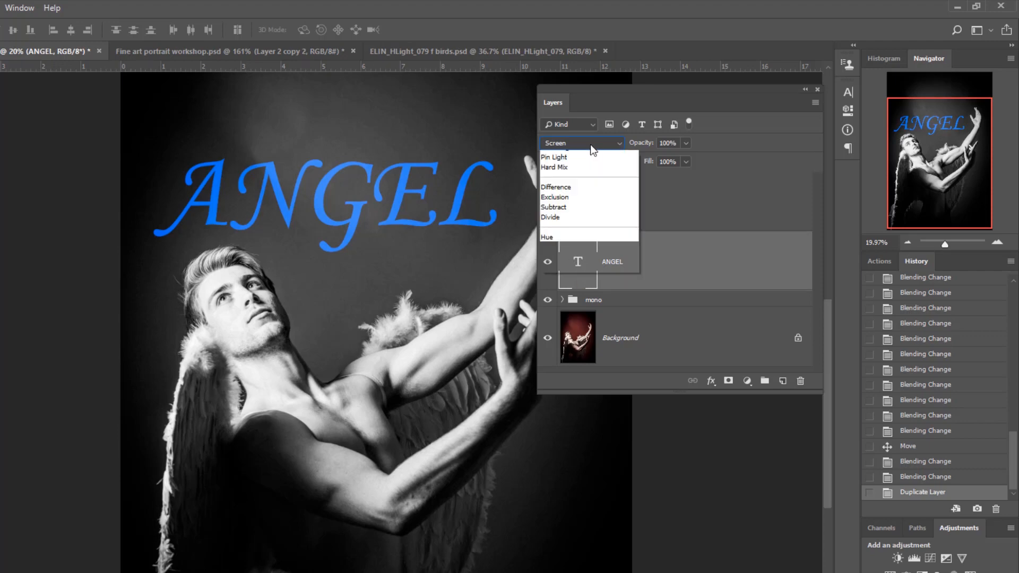
click(589, 267)
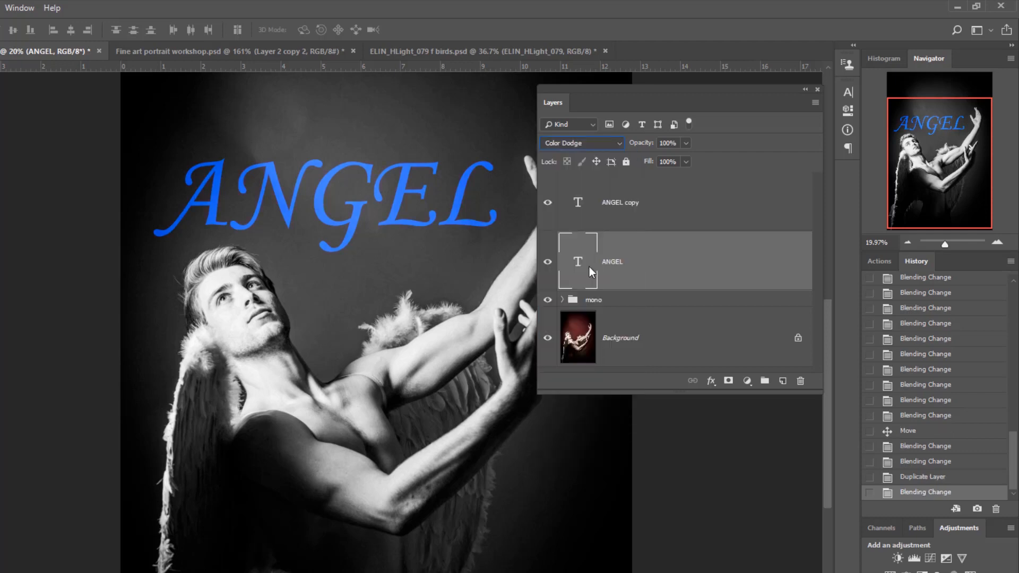
mouse_move(400, 230)
mouse_down()
mouse_move(403, 239)
mouse_move(402, 225)
mouse_up()
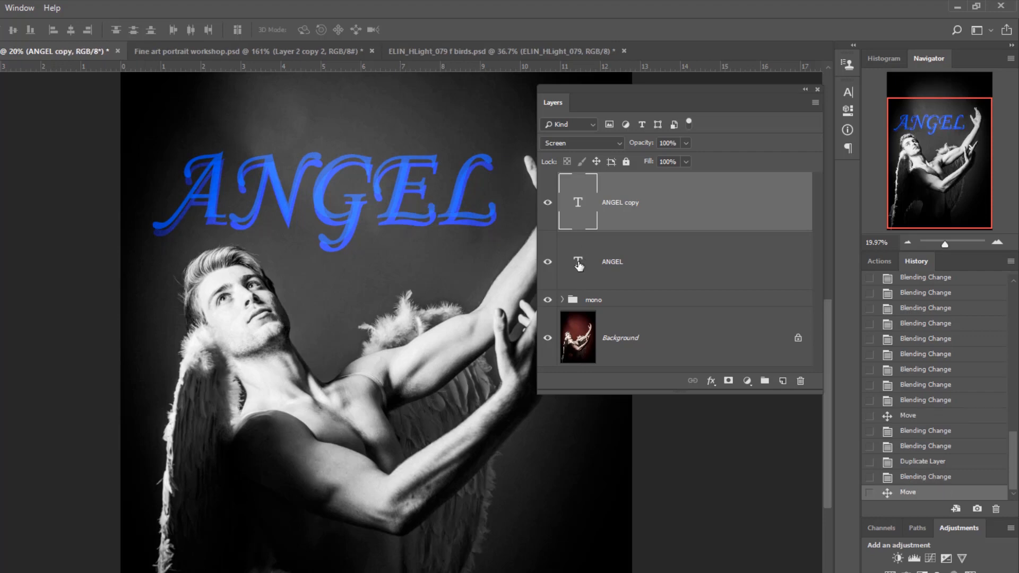
- Set the original ANGEL text layer's blend mode to Multiply so it acts as a dark shadow behind the copy
click(579, 265)
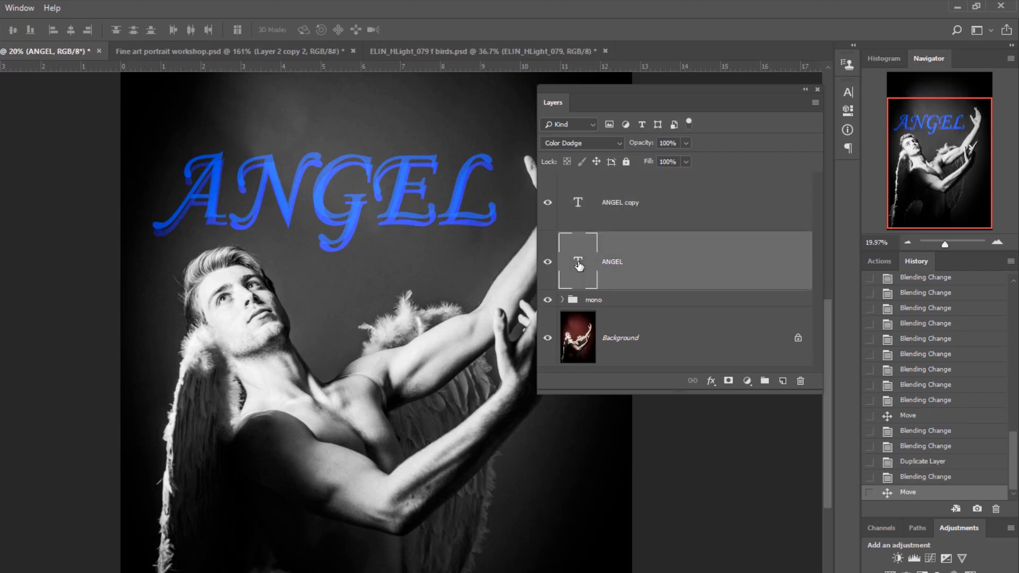
click(590, 144)
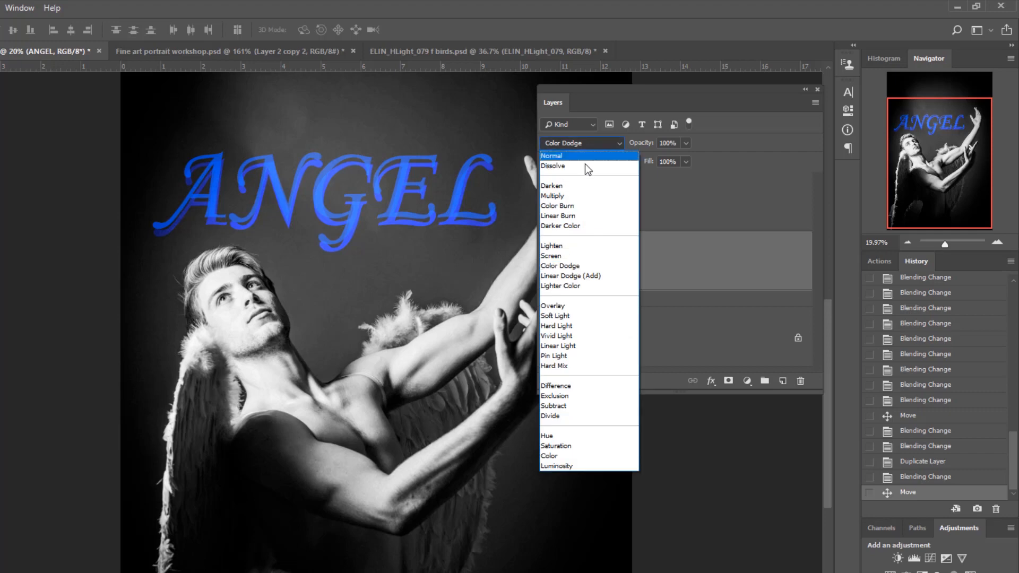
click(584, 196)
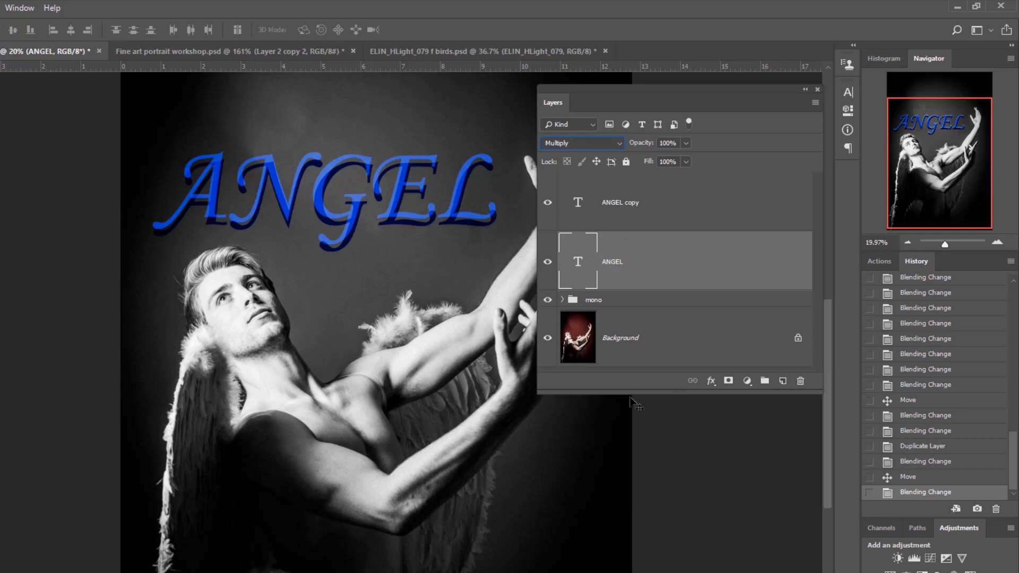
- Link the ANGEL and ANGEL copy layers and move the linked text up about 0.7 in
drag(632, 394, 629, 466)
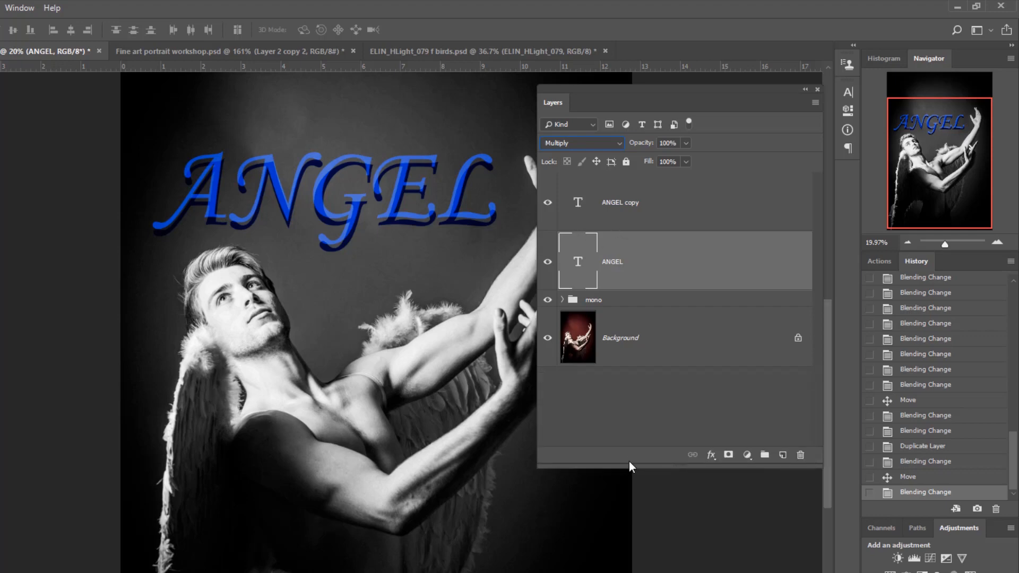
click(635, 208)
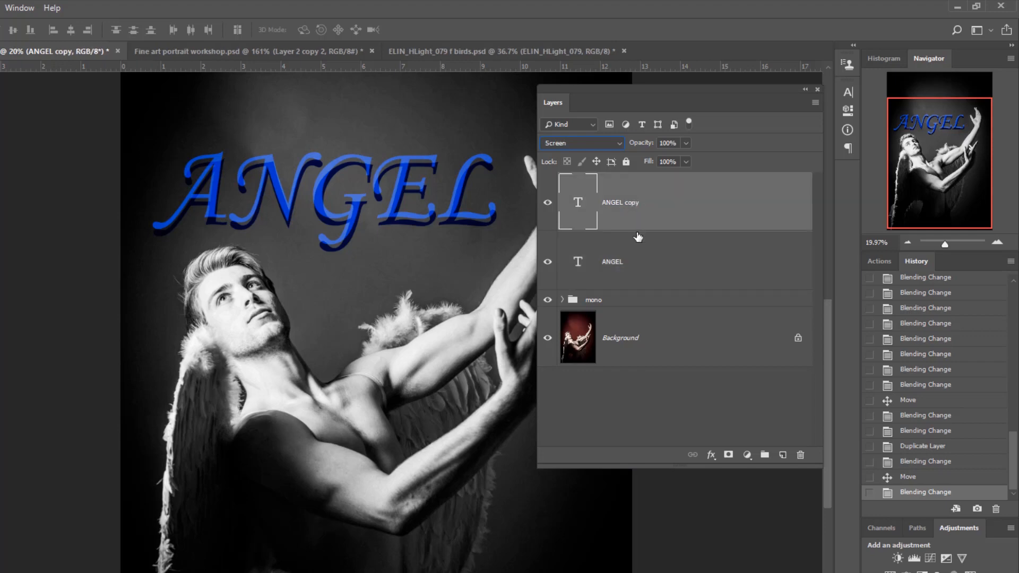
shift+click(639, 266)
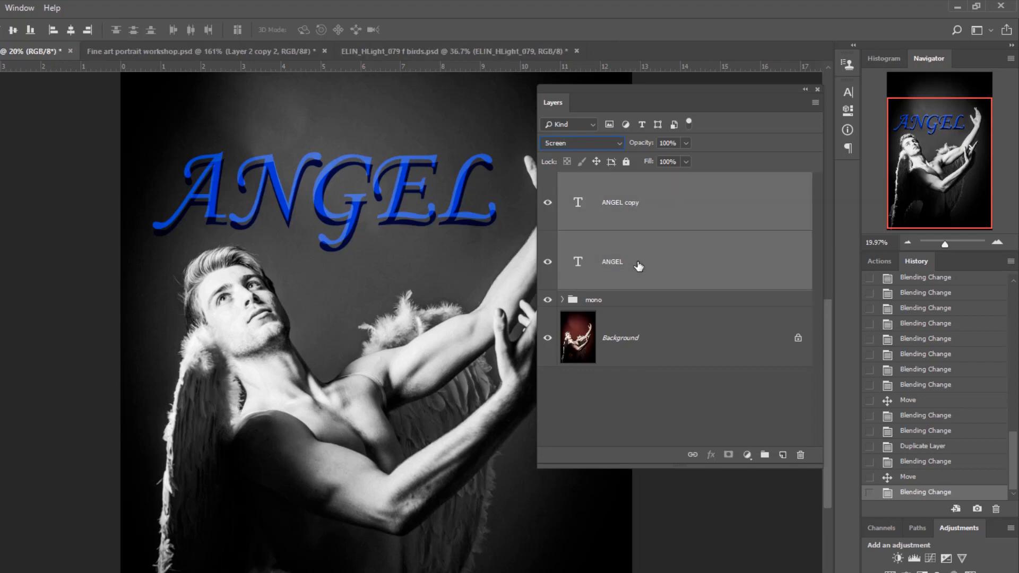
click(693, 455)
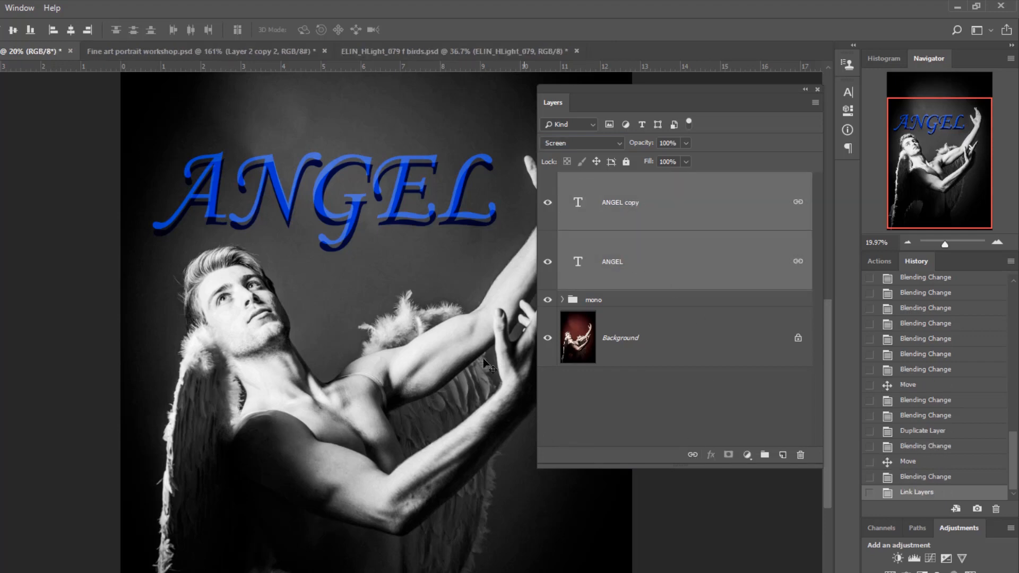
drag(395, 220, 389, 183)
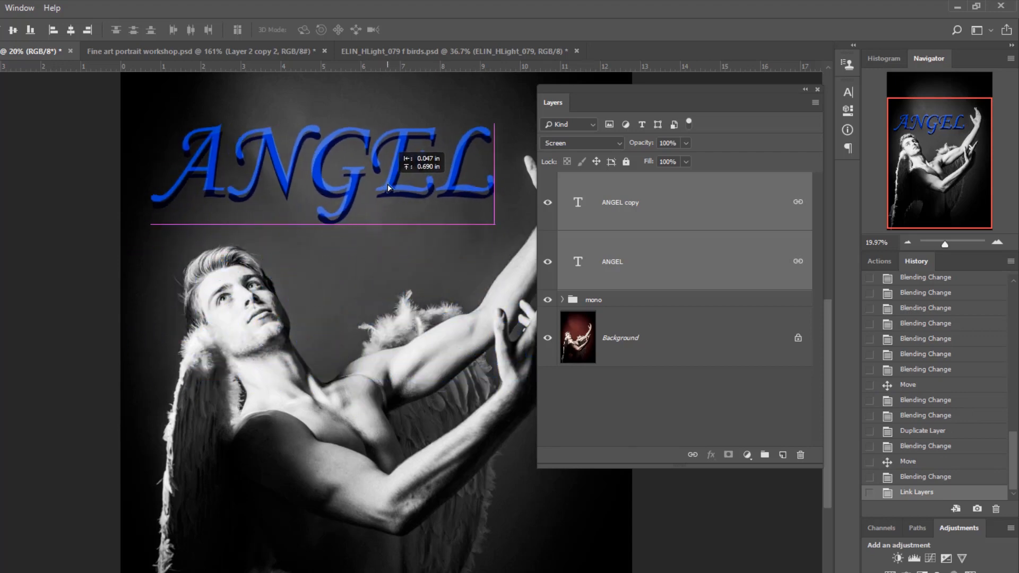
- Unlink the two text layers and shift only the ANGEL copy slightly down and left to narrow the shadow offset
click(694, 456)
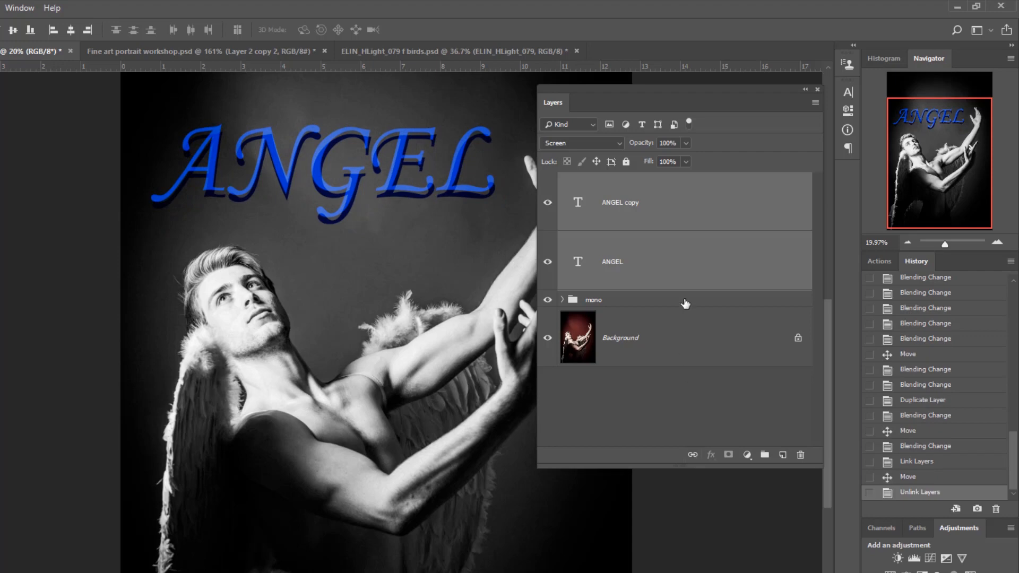
click(681, 225)
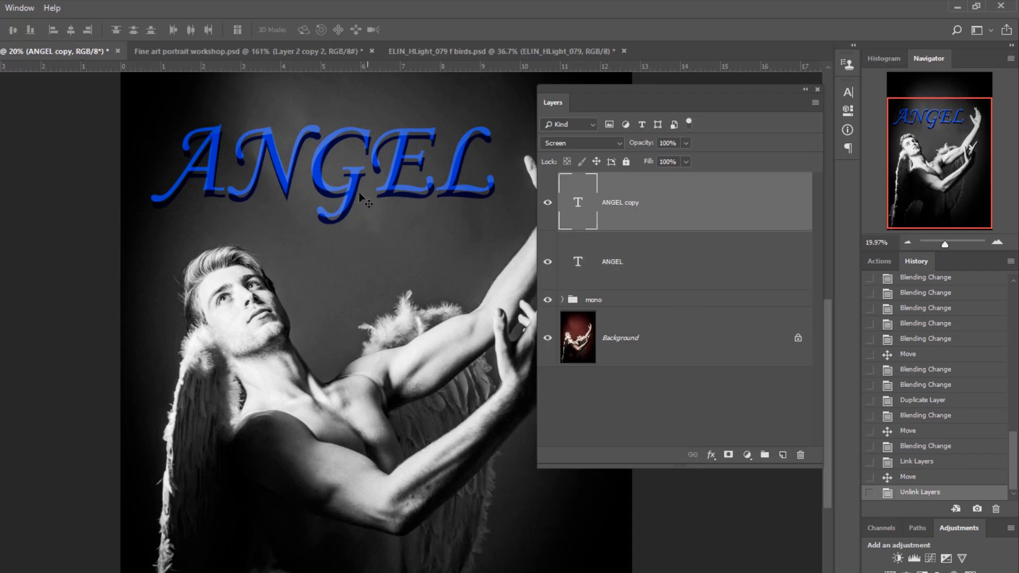
mouse_move(353, 194)
mouse_down()
mouse_move(353, 271)
mouse_move(427, 327)
mouse_move(349, 241)
mouse_move(349, 197)
mouse_up()
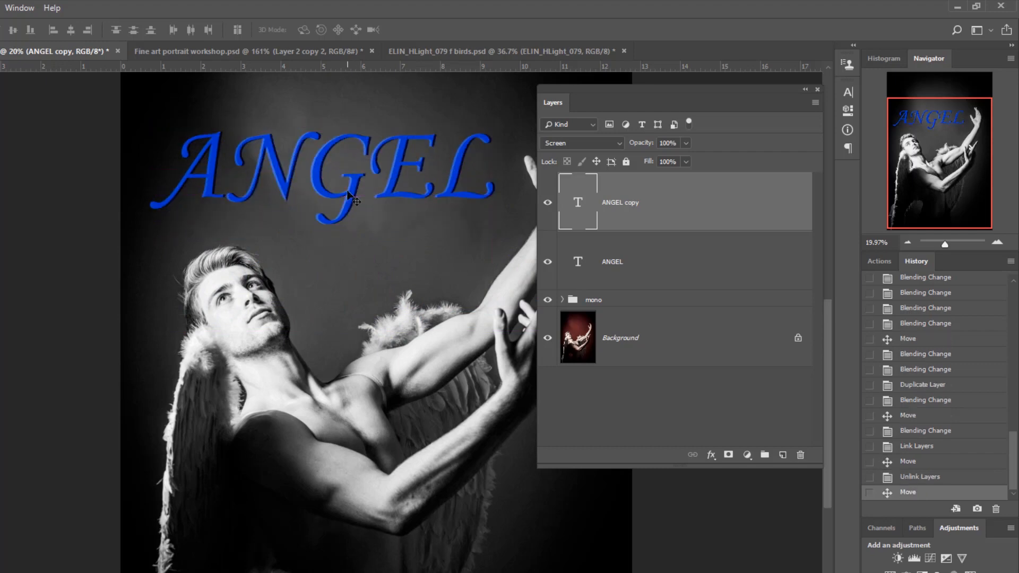
key(Left)
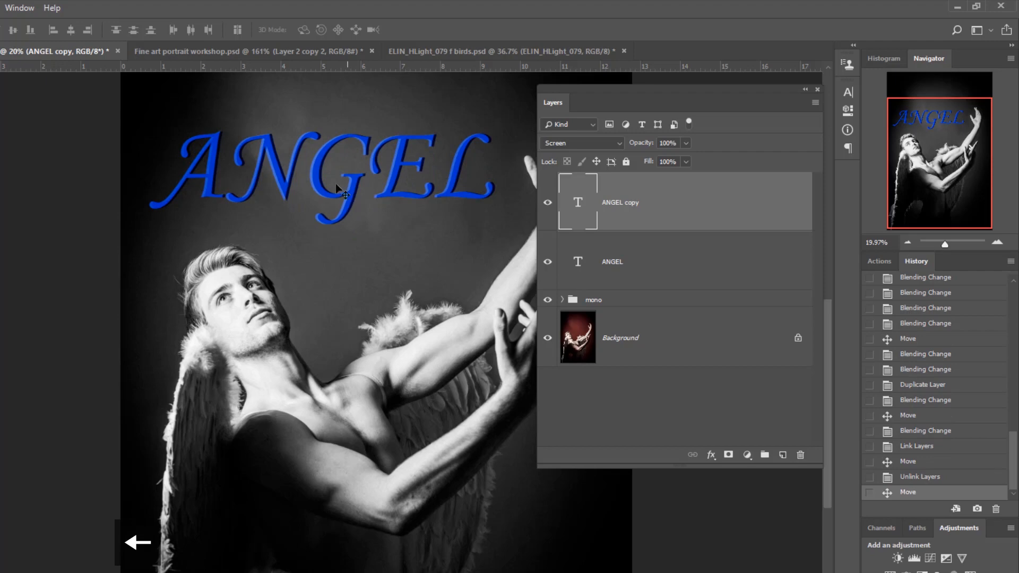
- Select both ANGEL text layers, try them over the man's face, and position them together on the backdrop above his head
scroll(336, 183, up, 5)
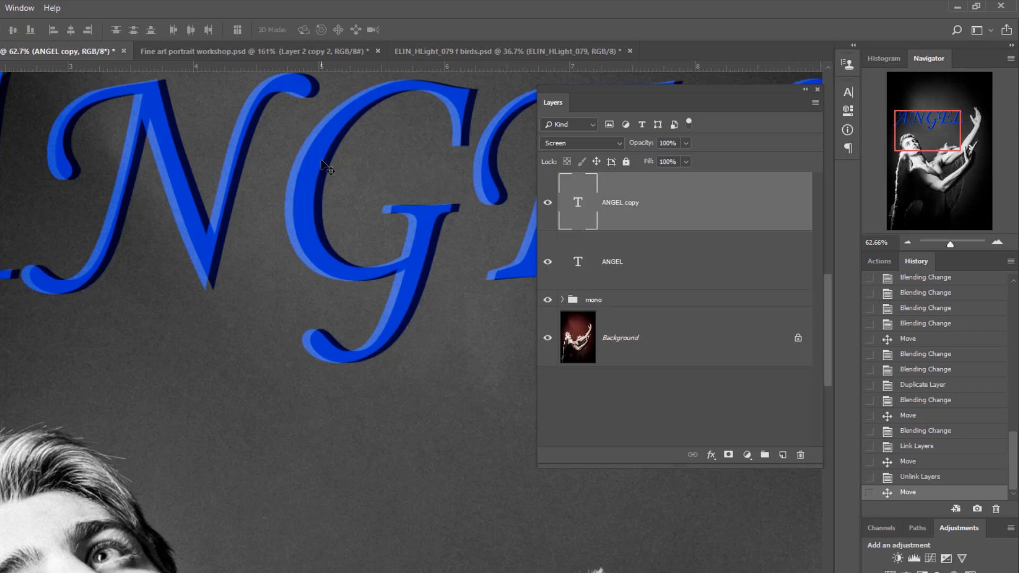
click(665, 264)
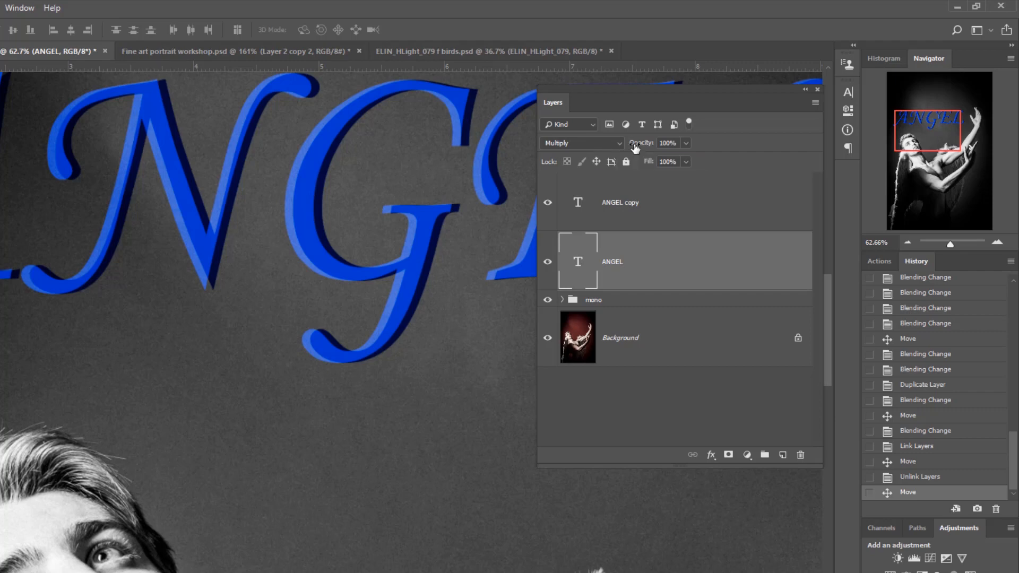
shift+click(668, 203)
drag(305, 170, 303, 541)
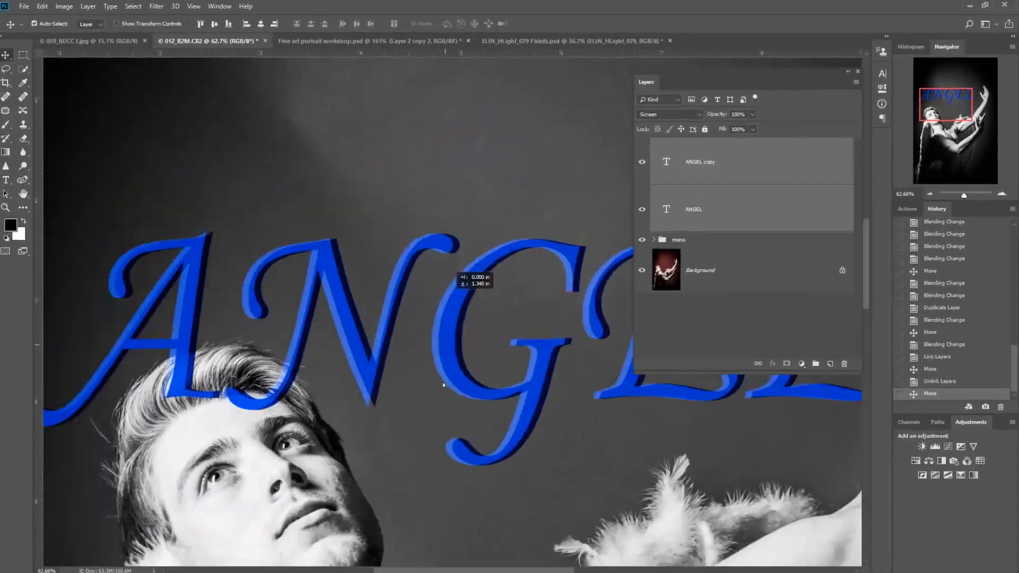
drag(450, 431, 453, 454)
drag(453, 454, 434, 139)
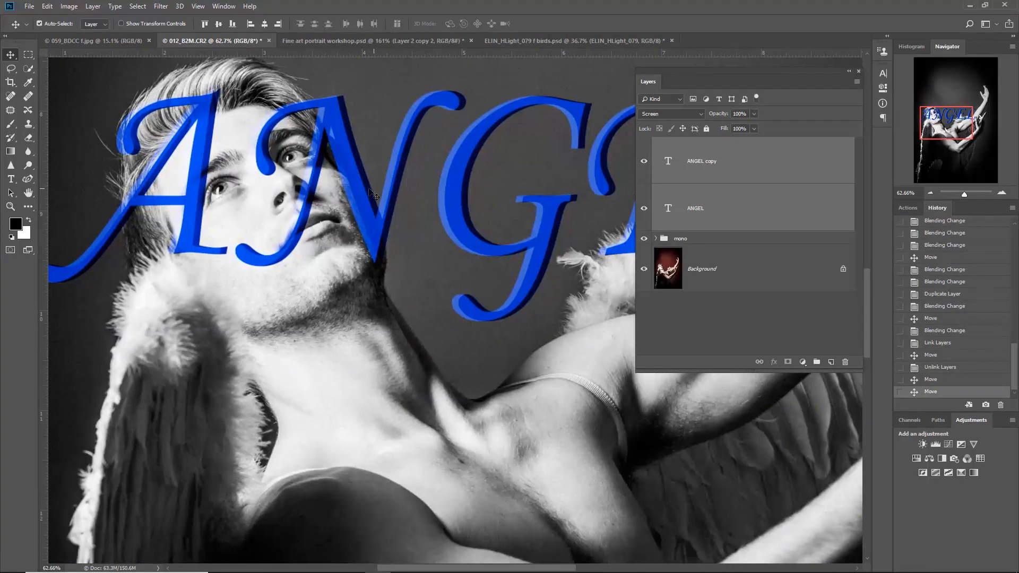
drag(370, 191, 390, 127)
scroll(412, 207, down, 3)
scroll(412, 210, down, 2)
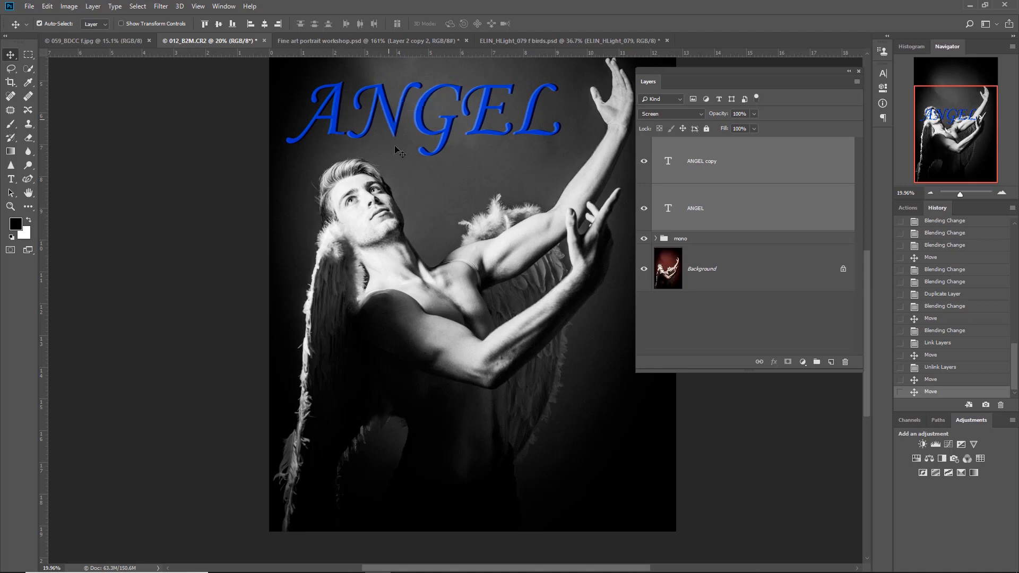
scroll(405, 207, down, 1)
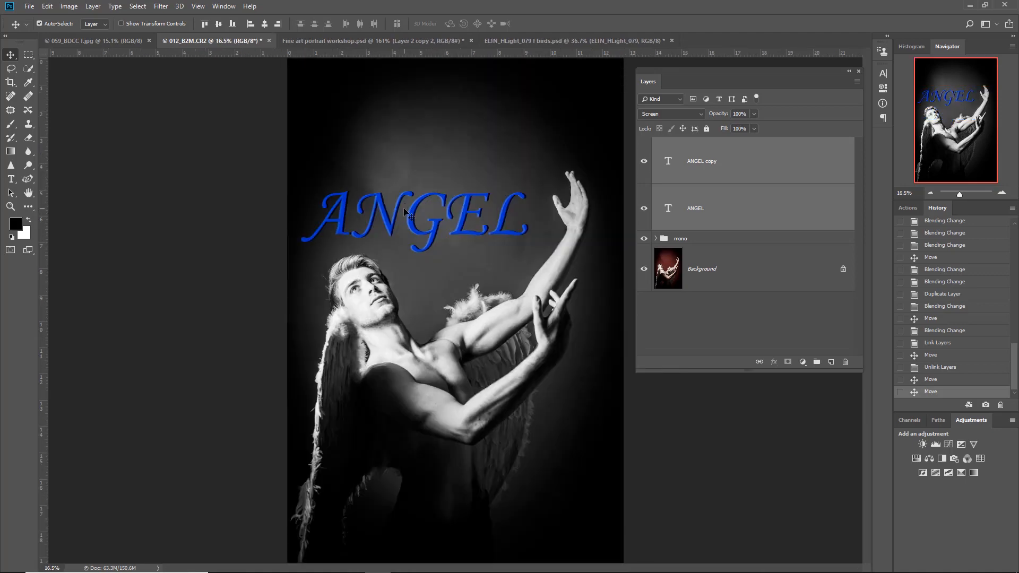
drag(396, 215, 398, 200)
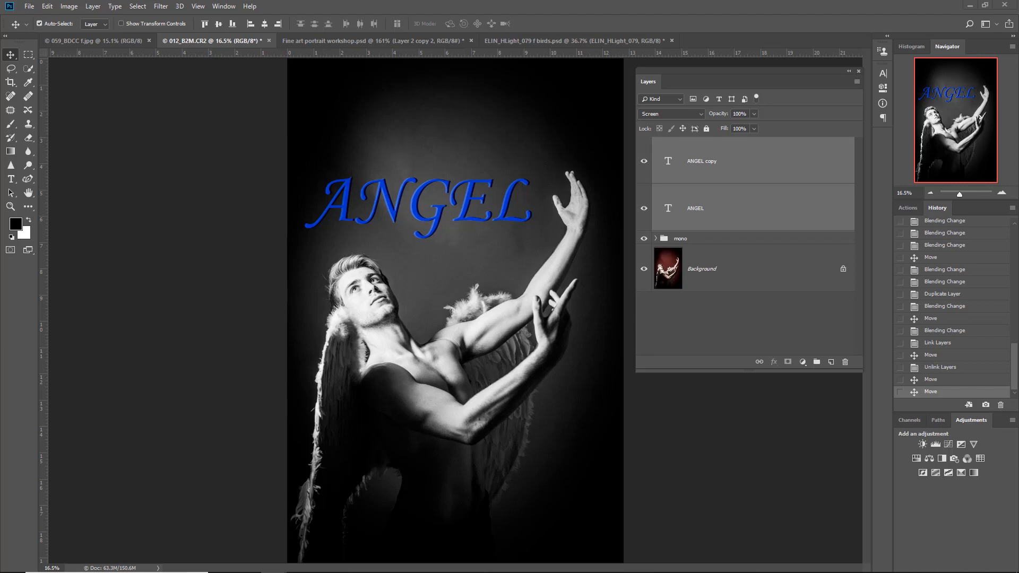
- Place the 010_Textures image as a new layer and scale it proportionally to about 200% so it covers the whole canvas
drag(667, 291, 479, 237)
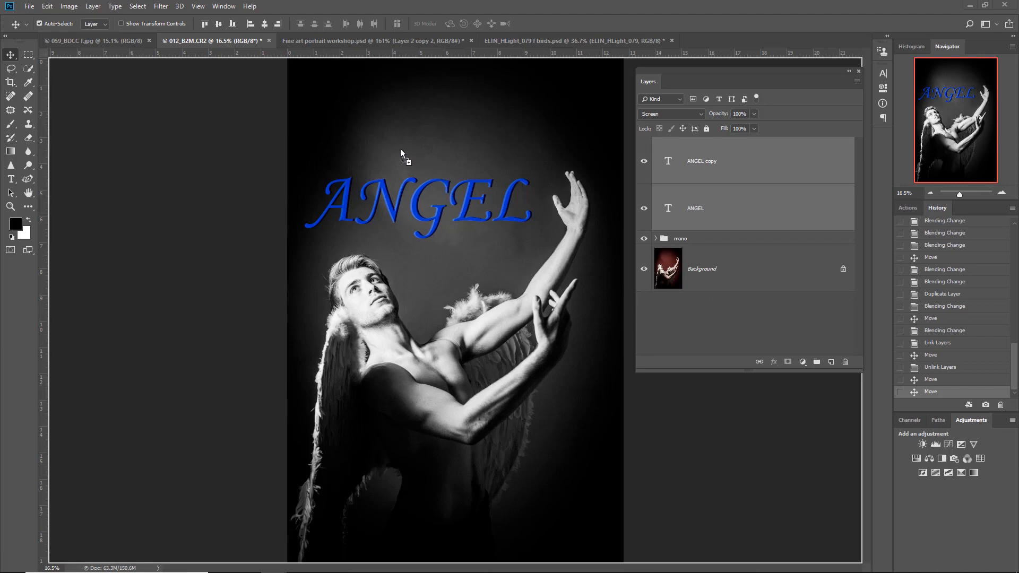
drag(402, 150, 400, 149)
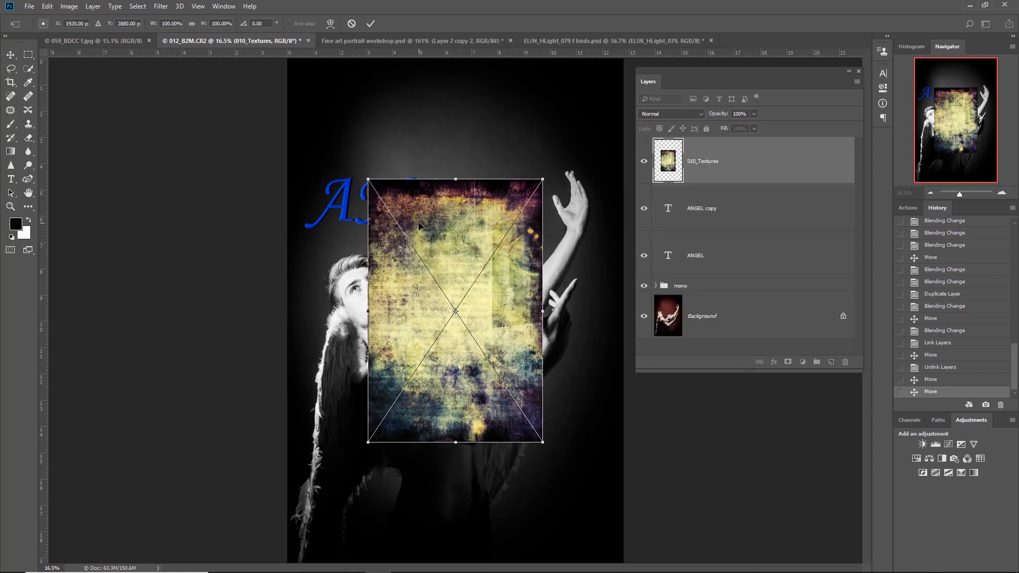
scroll(420, 226, down, 1)
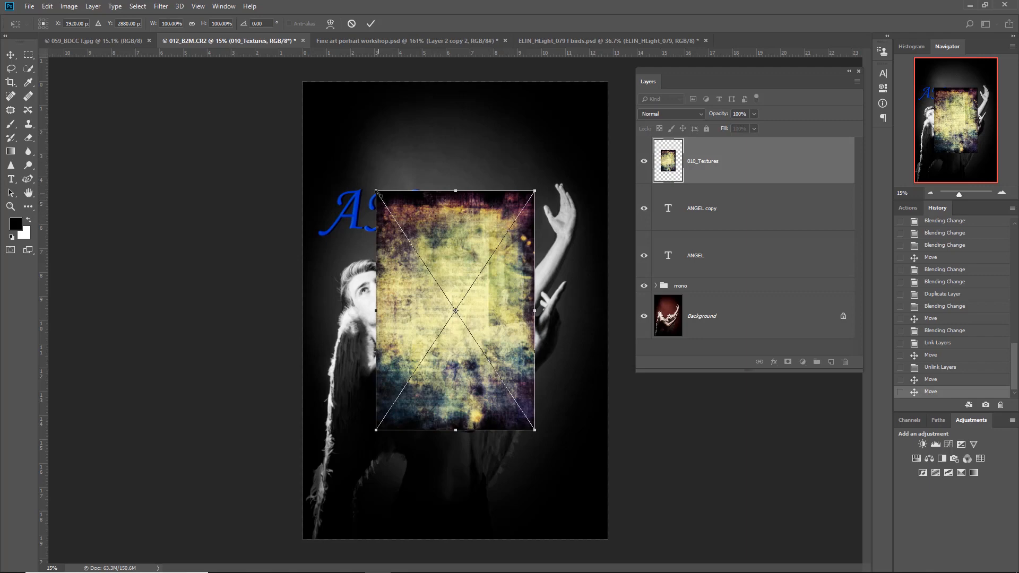
drag(378, 192, 240, 103)
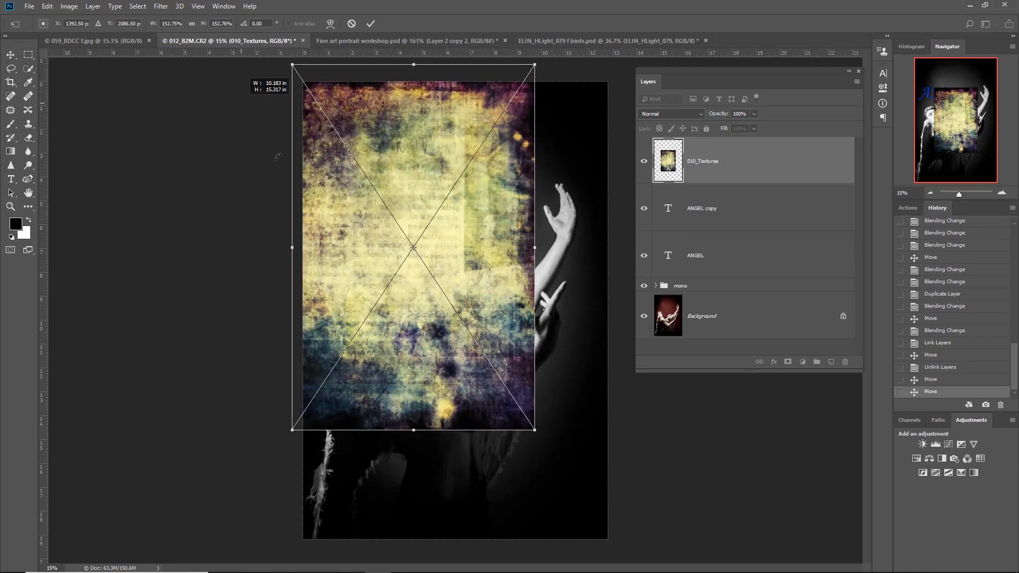
drag(278, 157, 278, 157)
drag(535, 430, 624, 530)
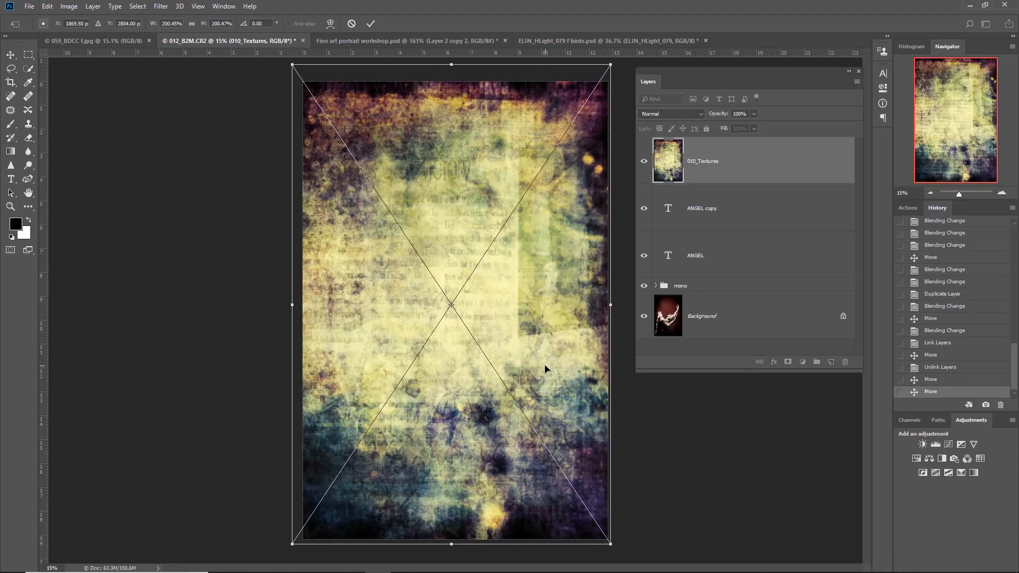
key(Return)
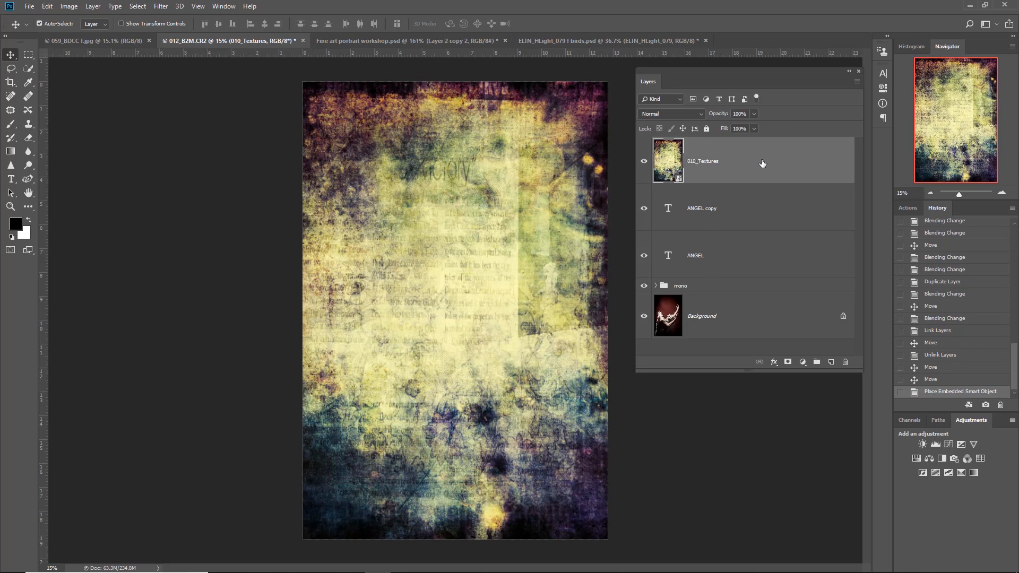
- Move the 010_Textures layer below both ANGEL text layers and try the darkening blend modes on it, from Darken through Linear Burn
drag(762, 163, 754, 265)
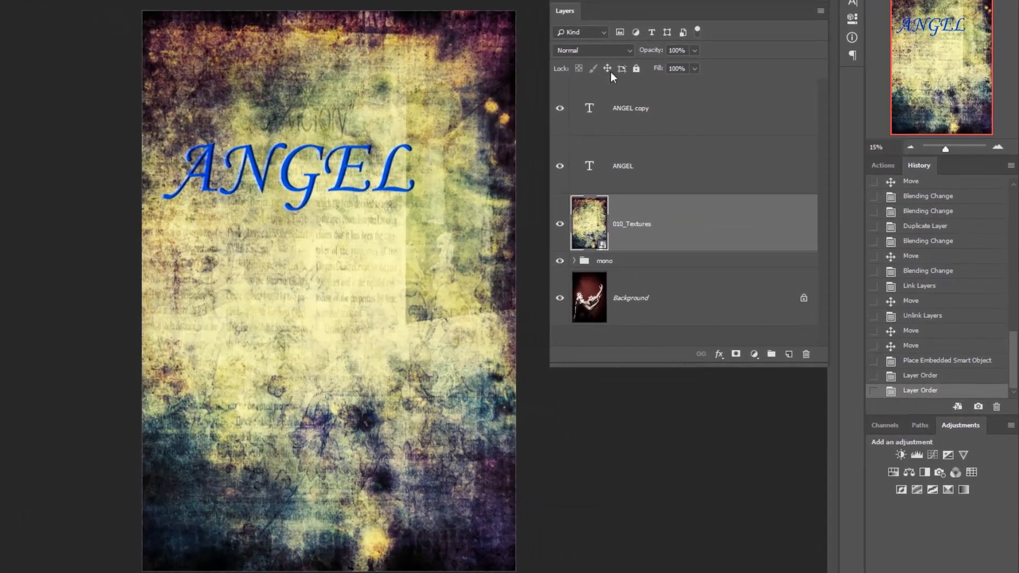
click(687, 113)
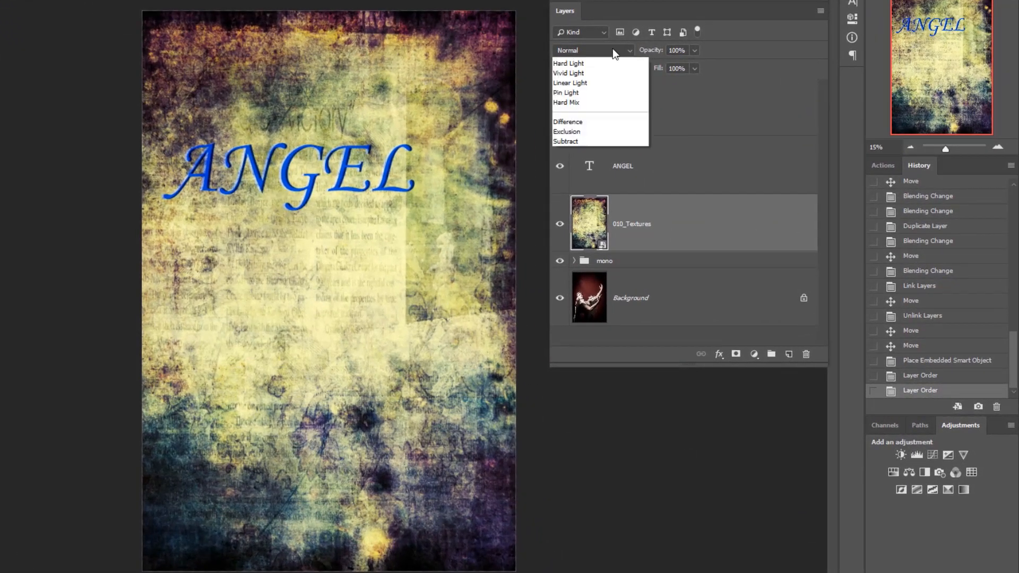
click(610, 91)
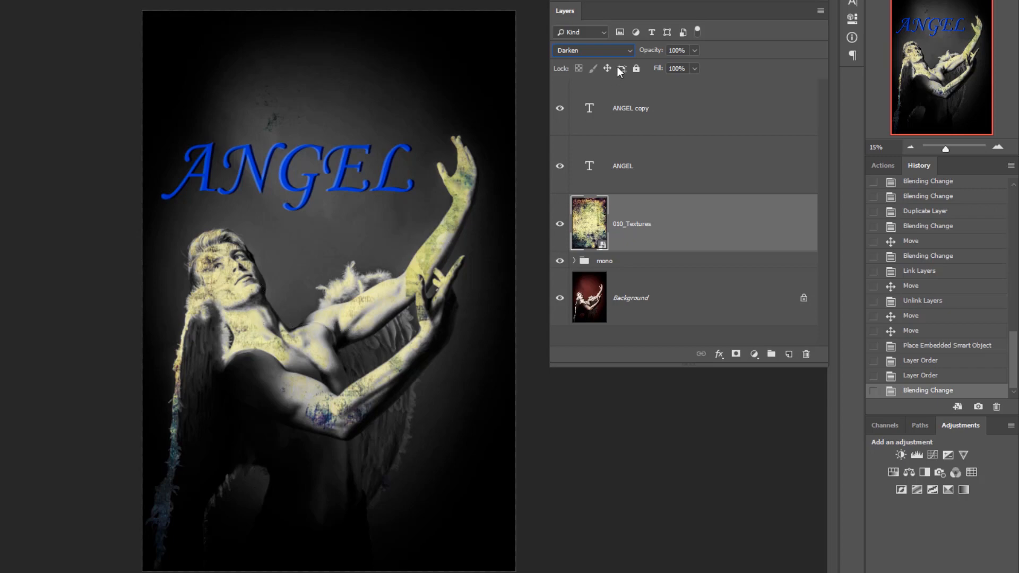
scroll(609, 50, down, 1)
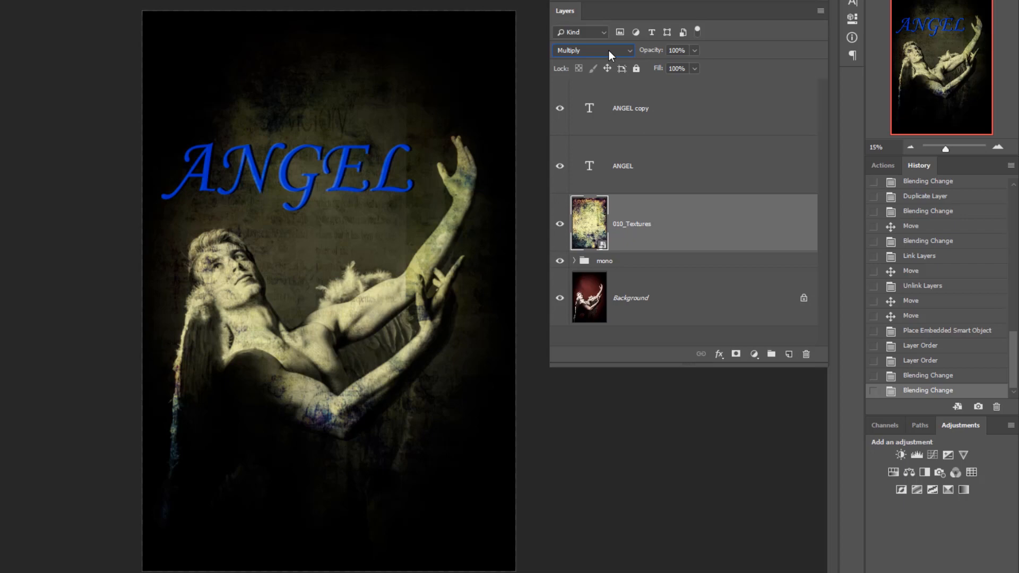
scroll(610, 50, down, 1)
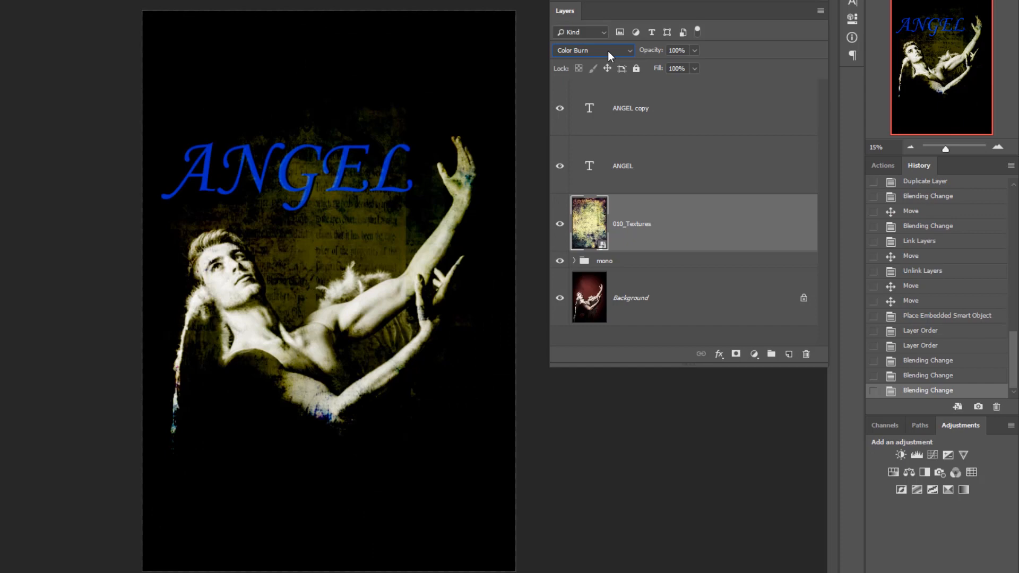
scroll(607, 52, down, 2)
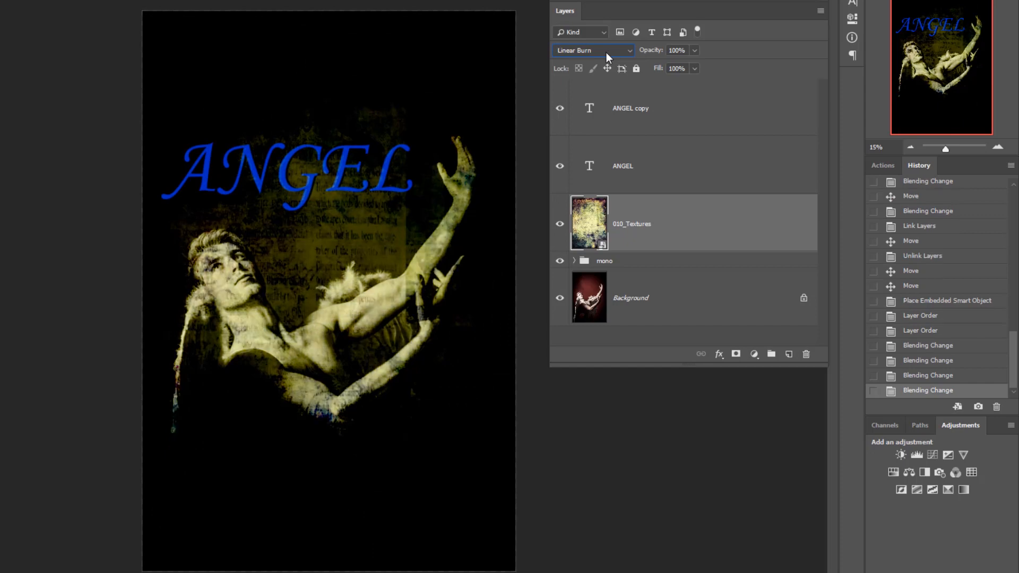
- Try the lightening and contrast blend modes on 010_Textures, settling on Soft Light, and lower its opacity to 61%
scroll(606, 52, down, 1)
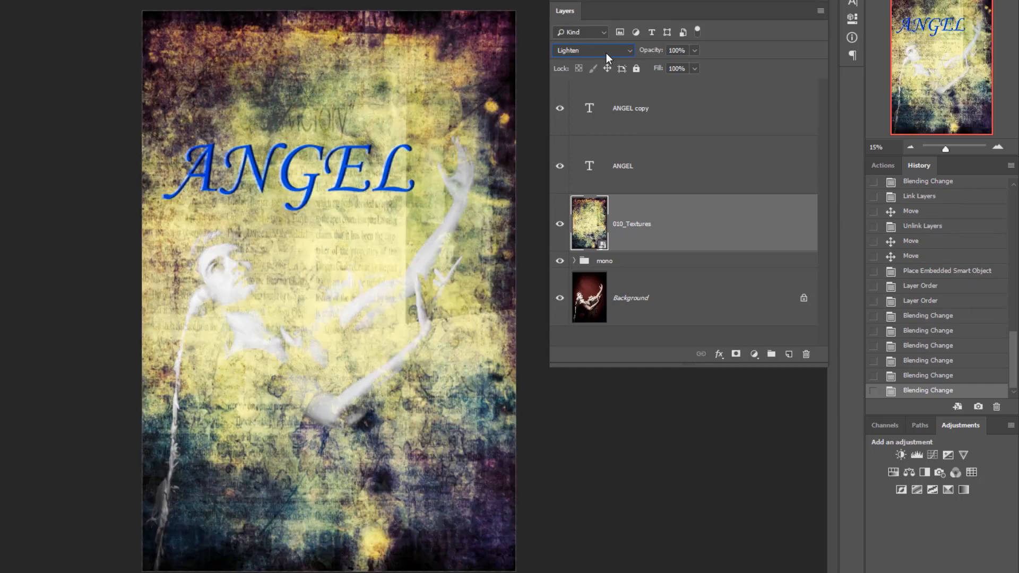
scroll(606, 53, down, 2)
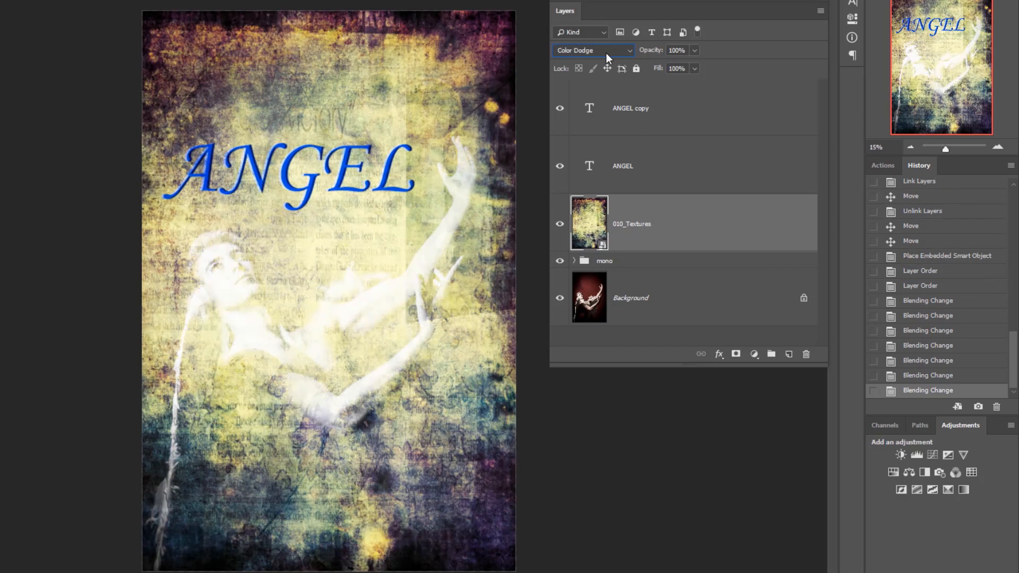
scroll(605, 55, down, 2)
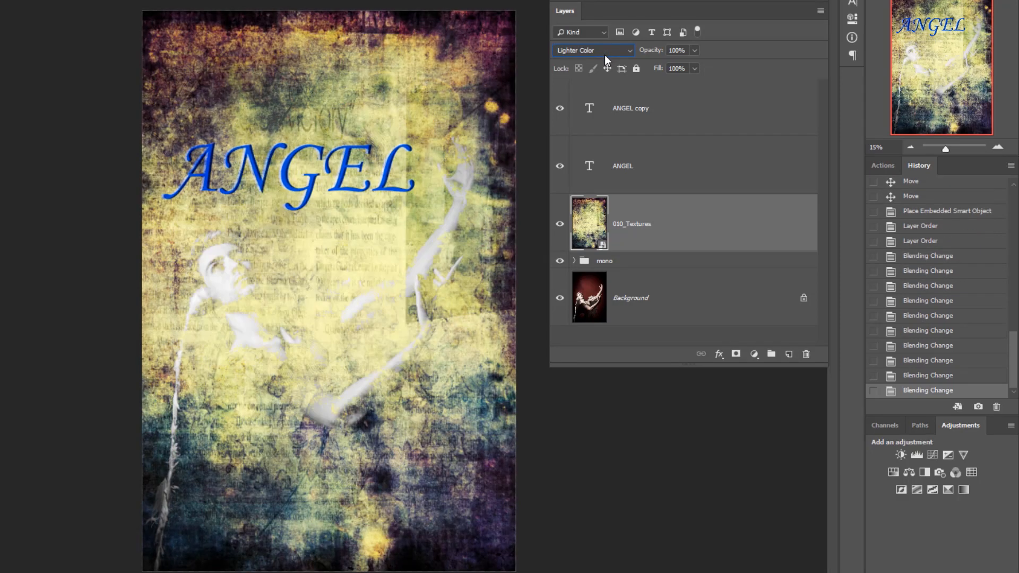
scroll(604, 55, down, 1)
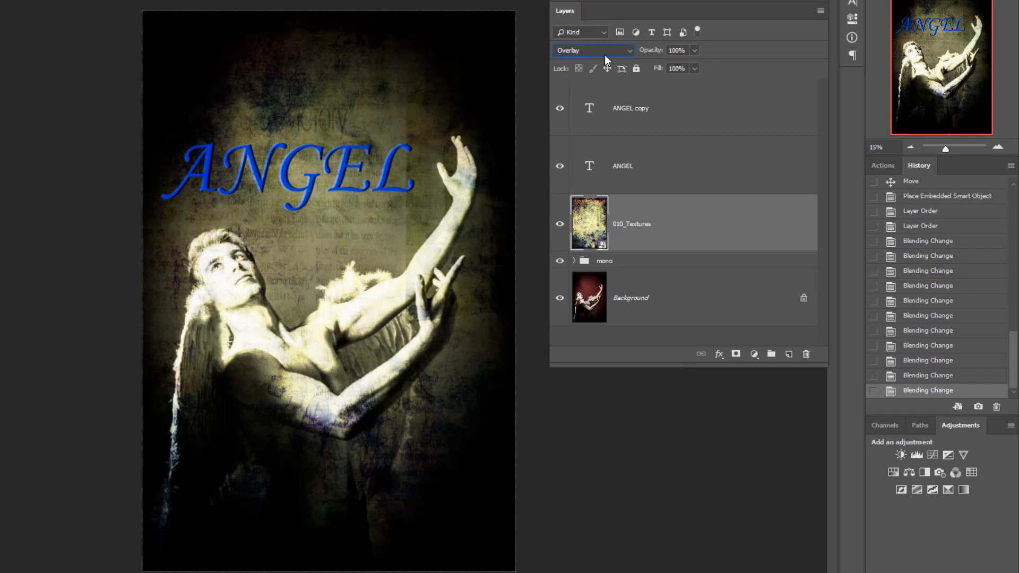
scroll(604, 55, down, 1)
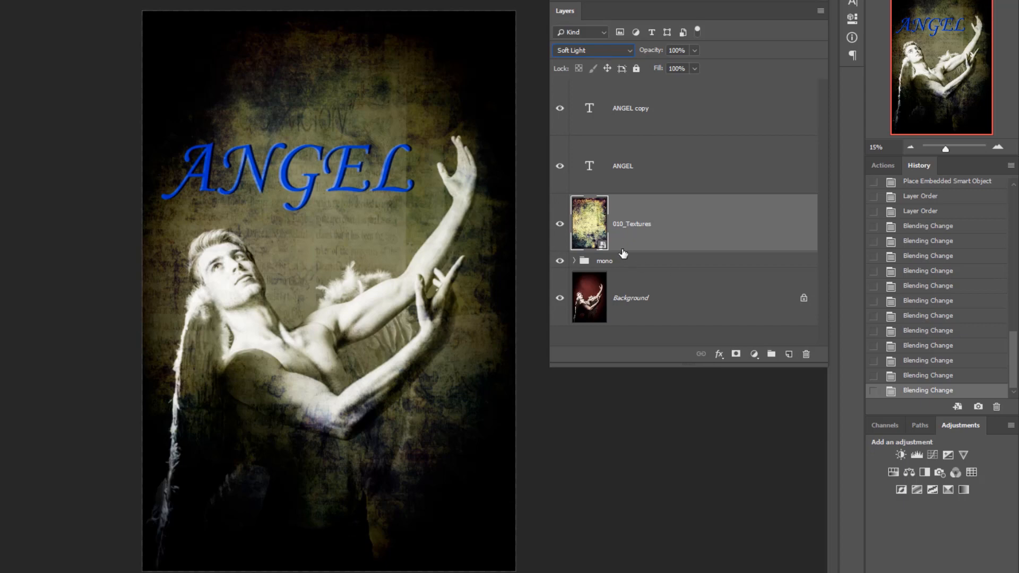
drag(652, 51, 631, 54)
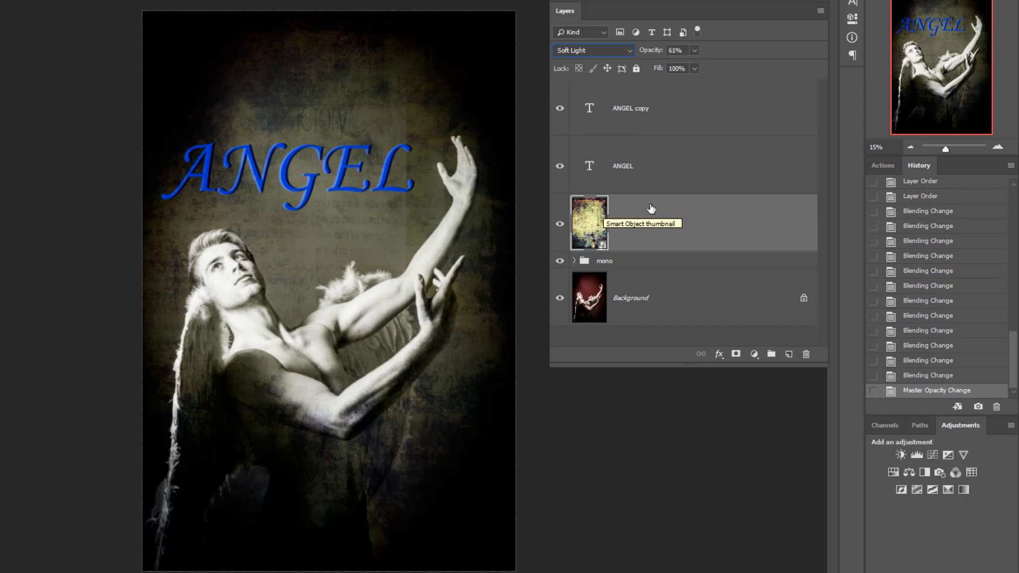
- Add a Solid Color fill layer above 010_Textures in a bright orange with a hue of 38°
click(755, 354)
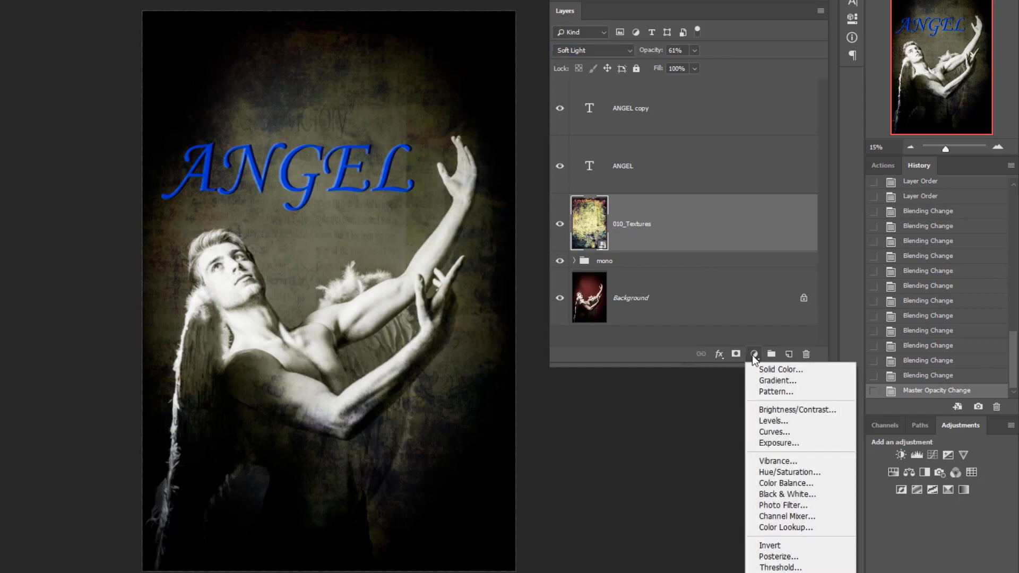
click(765, 370)
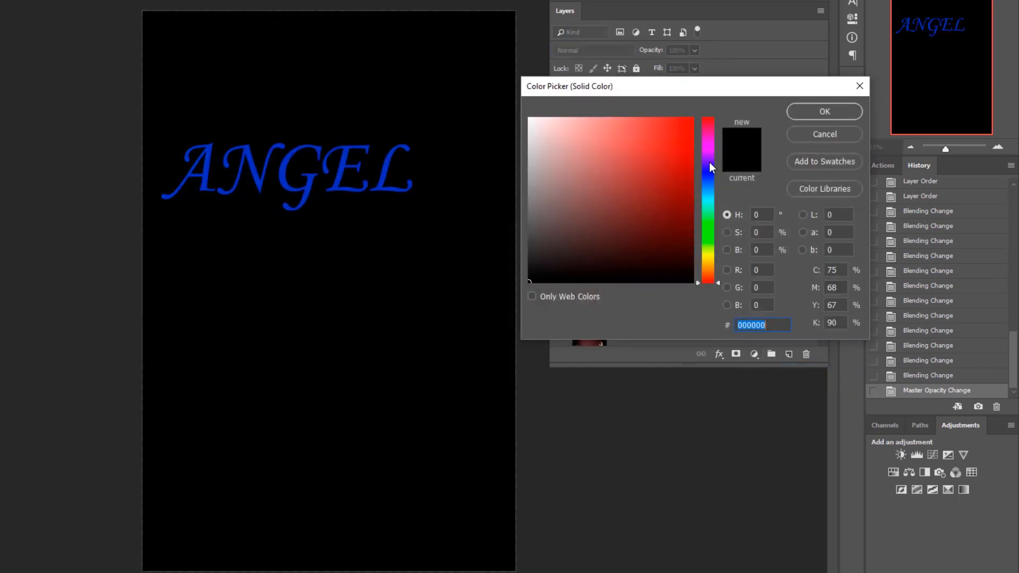
click(708, 266)
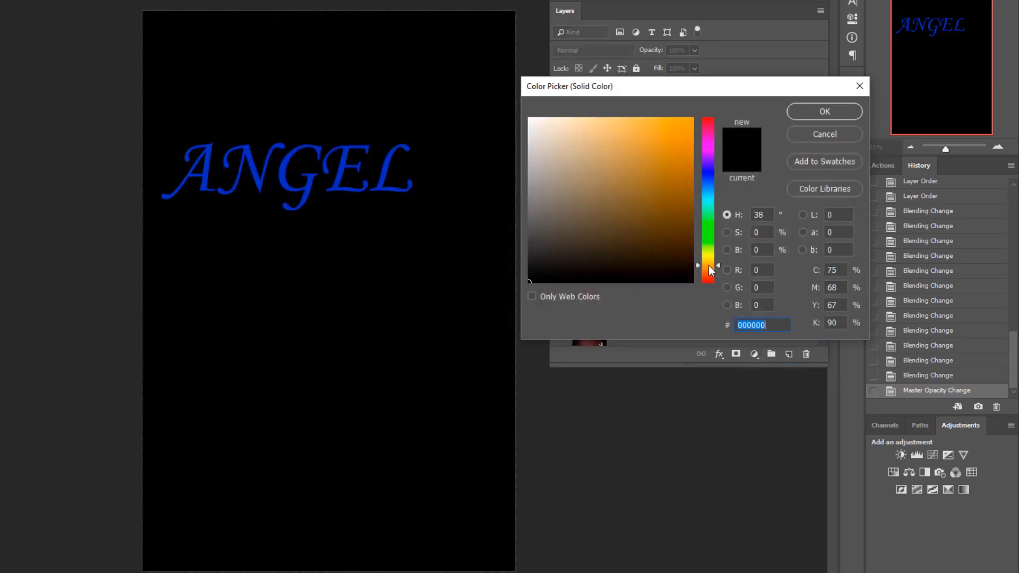
click(682, 127)
click(814, 109)
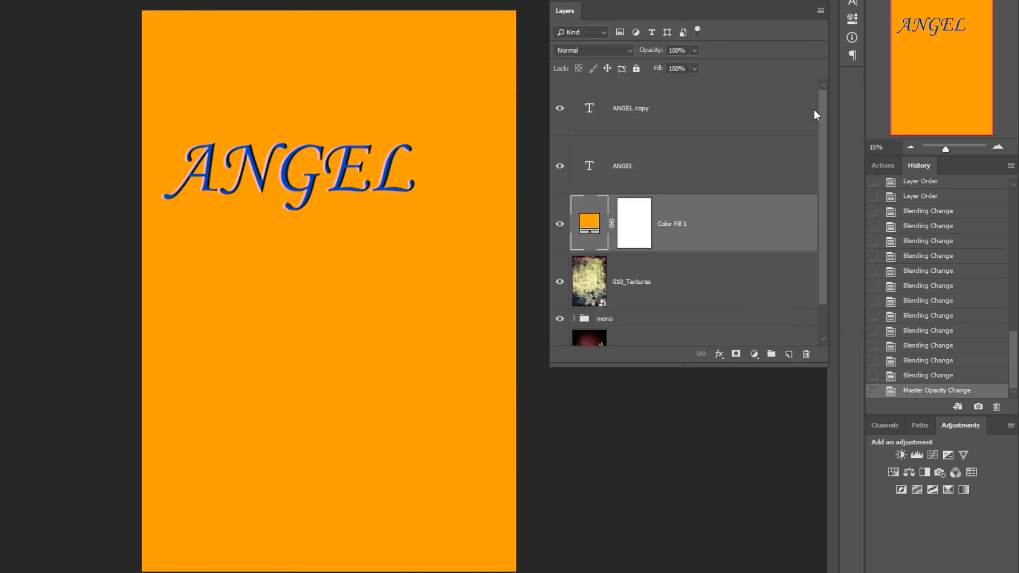
- Set the orange fill layer's opacity to 35% and its blend mode to Darken
click(630, 51)
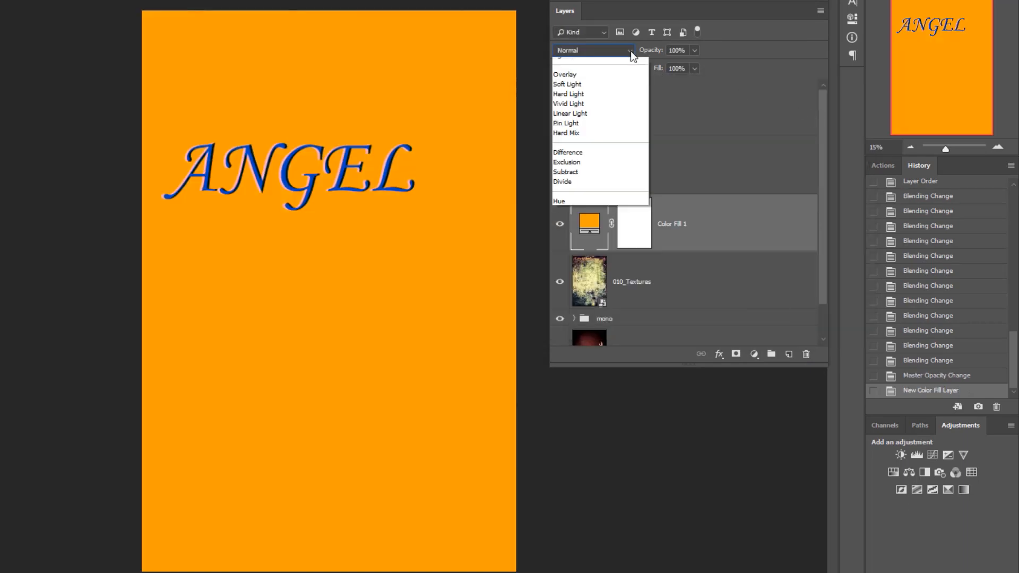
click(652, 51)
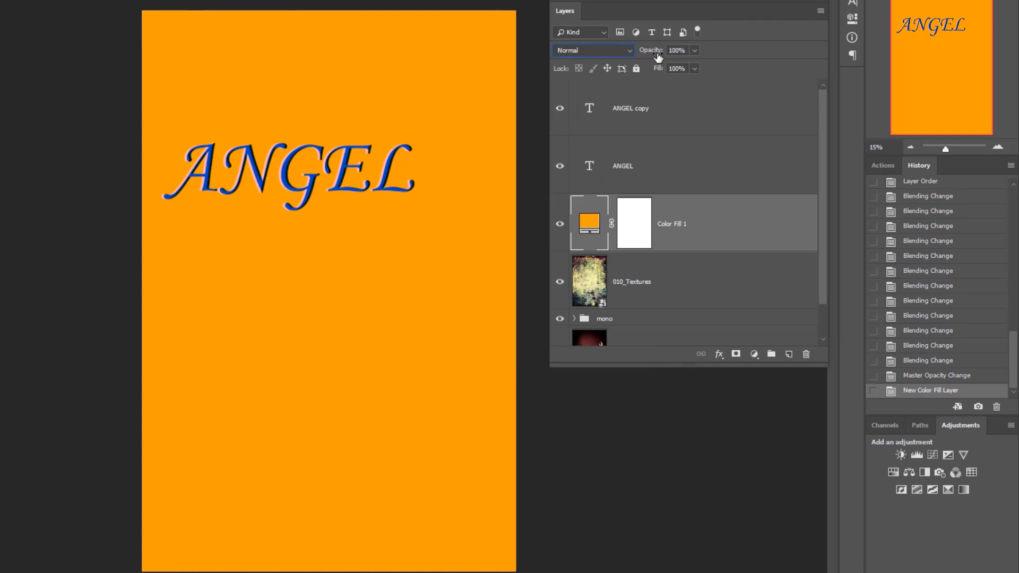
drag(659, 53, 616, 49)
click(630, 52)
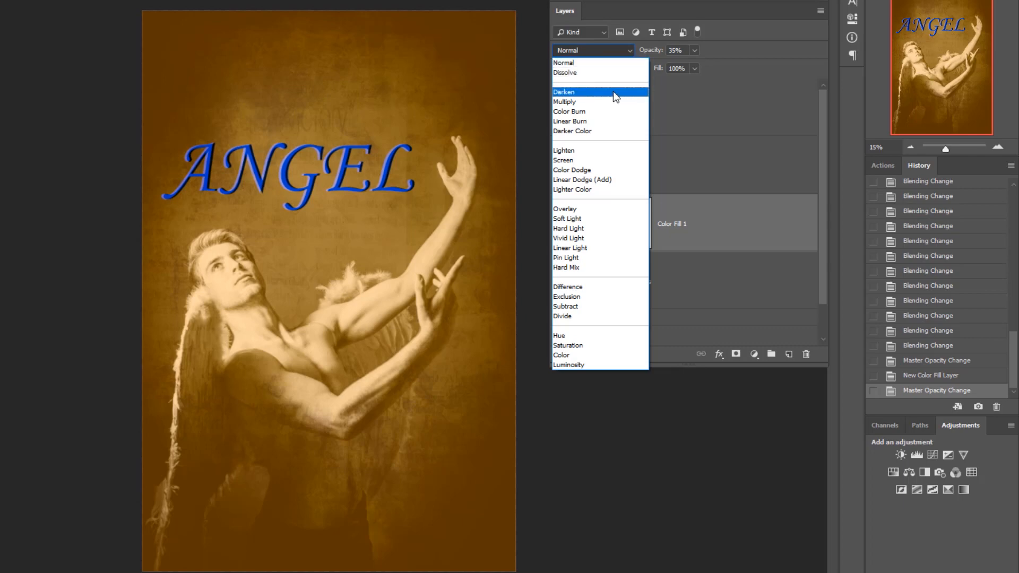
click(613, 91)
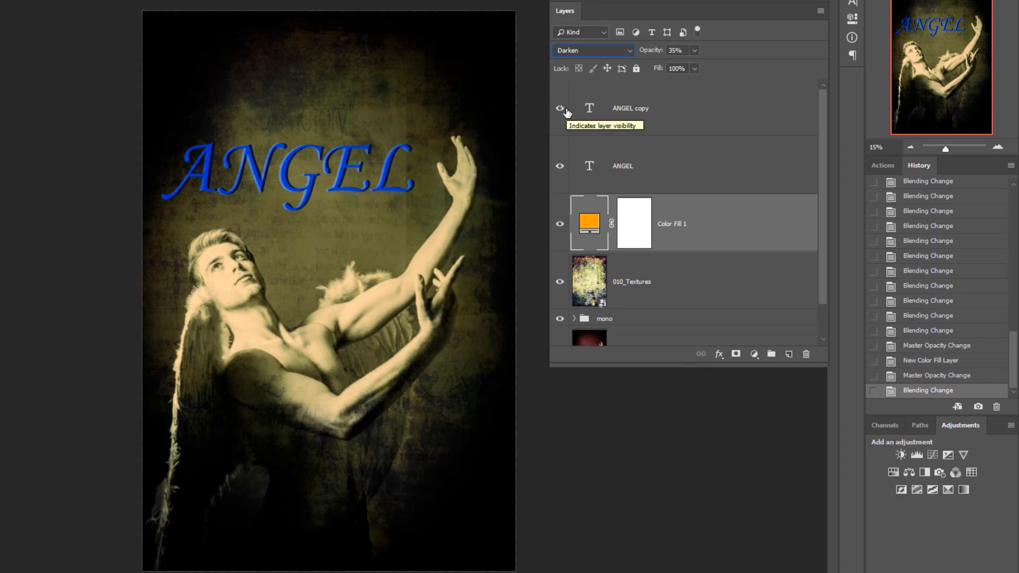
- Clip the orange fill layer to the 010_Textures layer, undoing and reapplying the clipping mask to compare the effect on the skin
alt+click(712, 248)
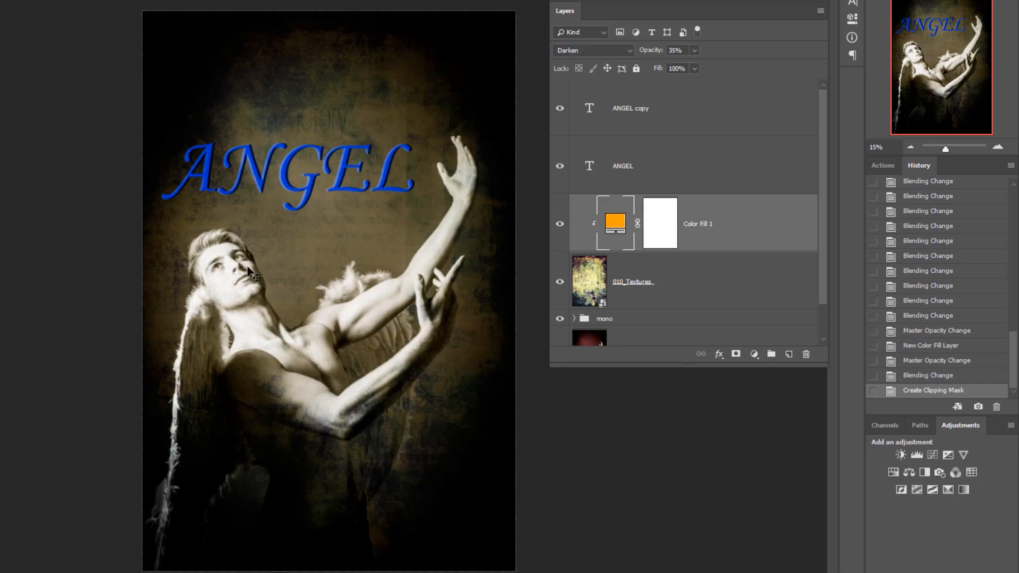
scroll(247, 267, up, 5)
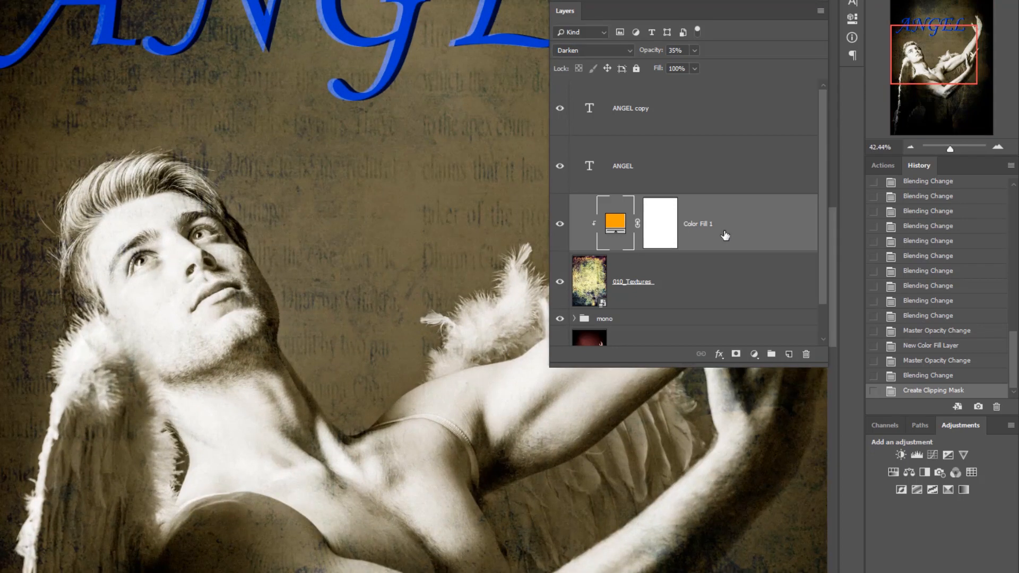
key(ctrl+z)
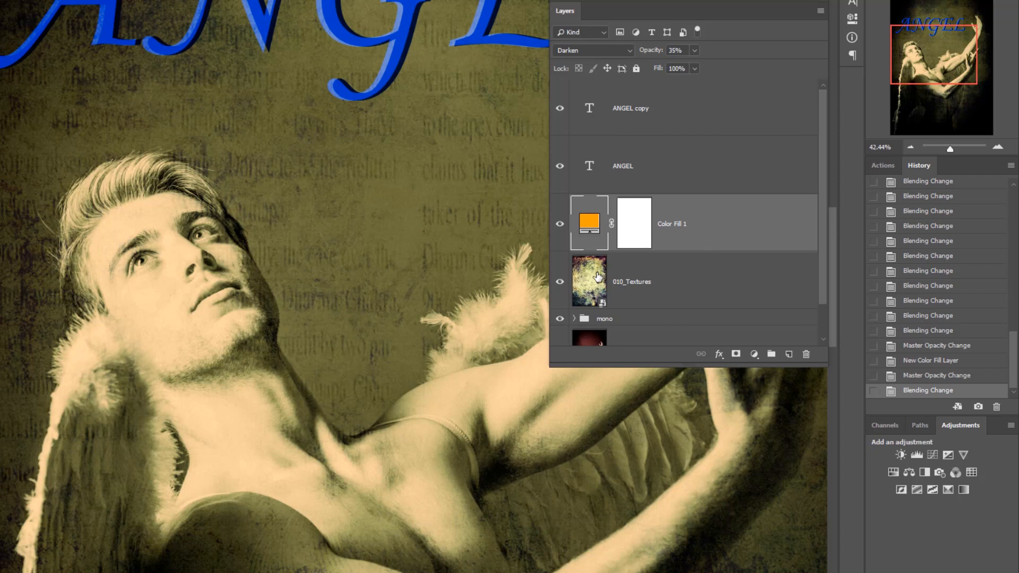
alt+click(700, 250)
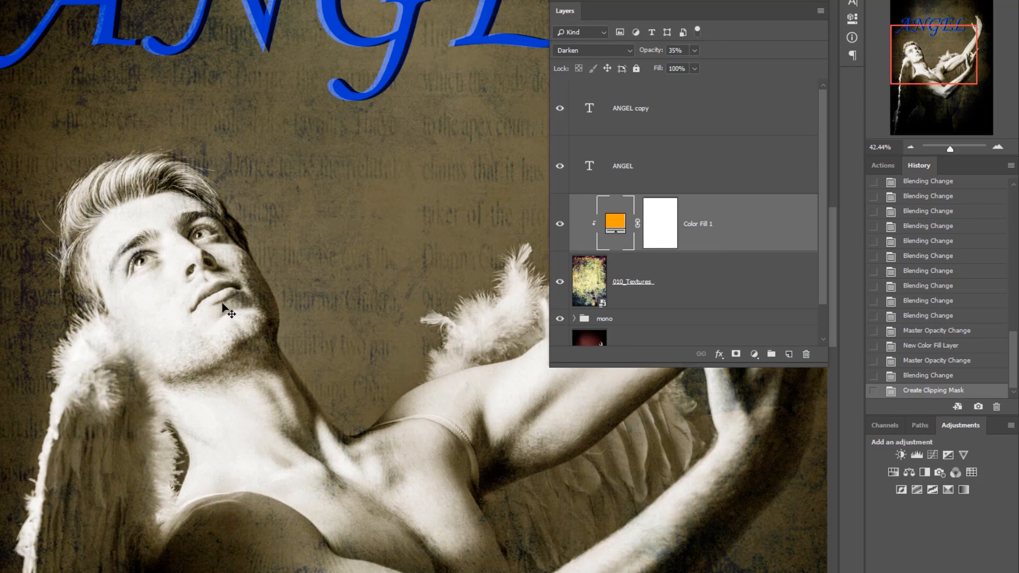
scroll(226, 303, down, 3)
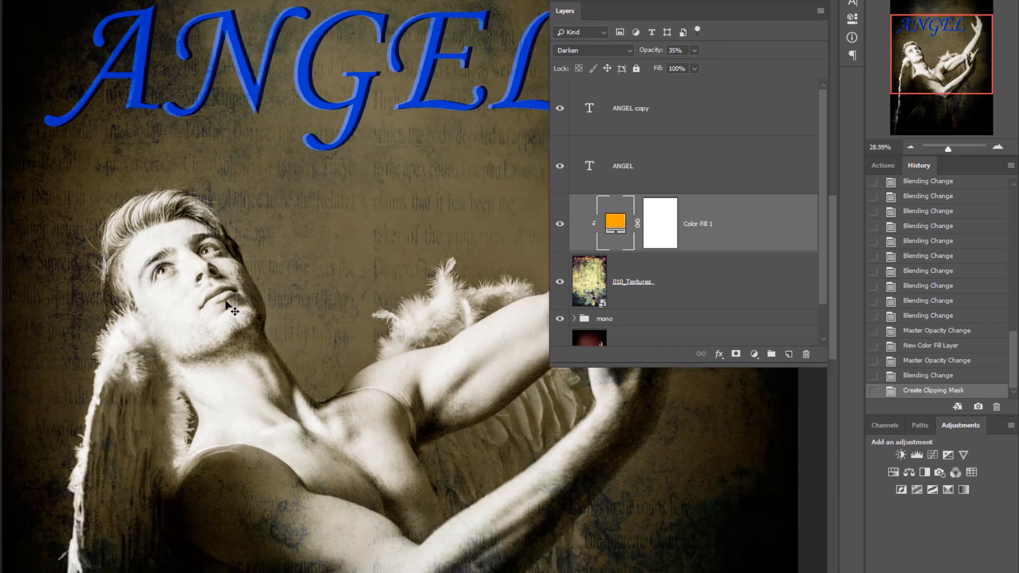
scroll(226, 303, down, 1)
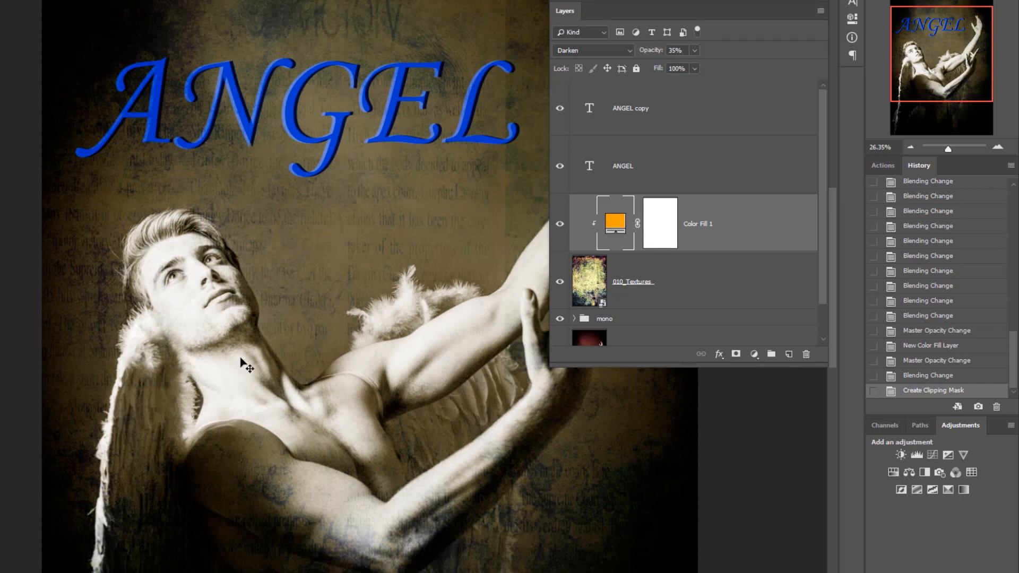
scroll(247, 365, down, 4)
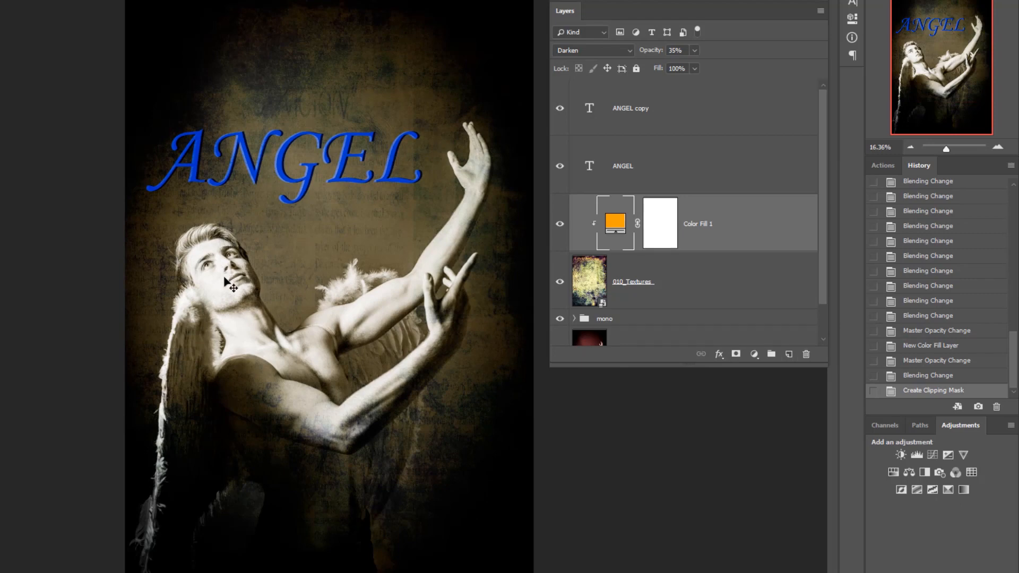
- Add a layer mask to 010_Textures and brush black over the man's chest and lower torso to hide the texture there
click(590, 281)
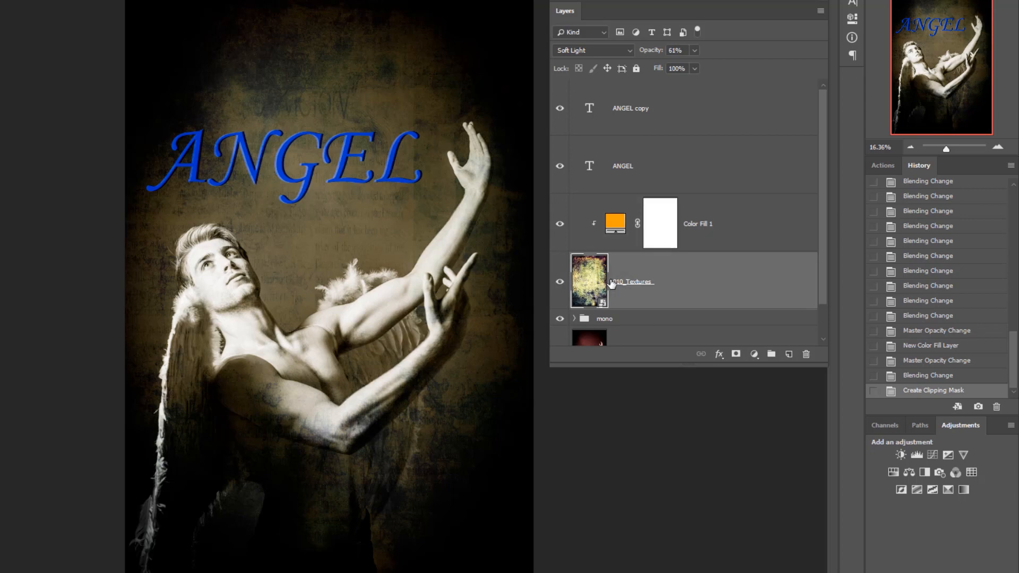
click(736, 354)
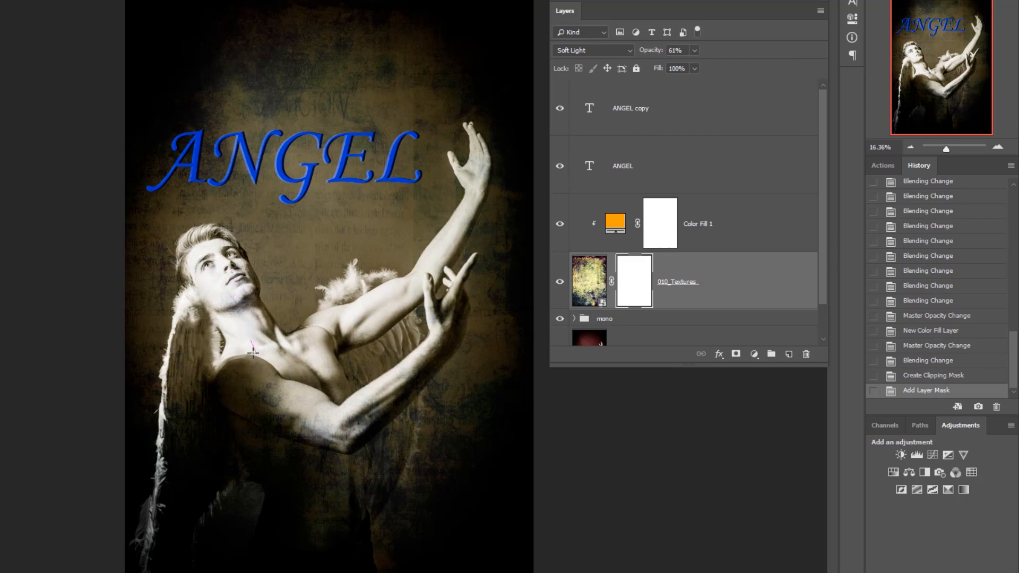
mouse_move(268, 398)
mouse_down()
mouse_move(310, 391)
mouse_move(327, 407)
mouse_move(333, 400)
mouse_move(335, 427)
mouse_move(288, 416)
mouse_move(265, 426)
mouse_move(278, 421)
mouse_move(295, 366)
mouse_move(340, 345)
mouse_move(343, 326)
mouse_move(291, 353)
mouse_move(217, 264)
mouse_move(216, 337)
mouse_move(179, 365)
mouse_move(187, 330)
mouse_move(205, 425)
mouse_move(187, 494)
mouse_move(244, 402)
mouse_move(371, 405)
mouse_move(315, 378)
mouse_move(313, 441)
mouse_up()
mouse_move(262, 560)
mouse_down()
mouse_move(275, 430)
mouse_move(330, 509)
mouse_move(349, 476)
mouse_up()
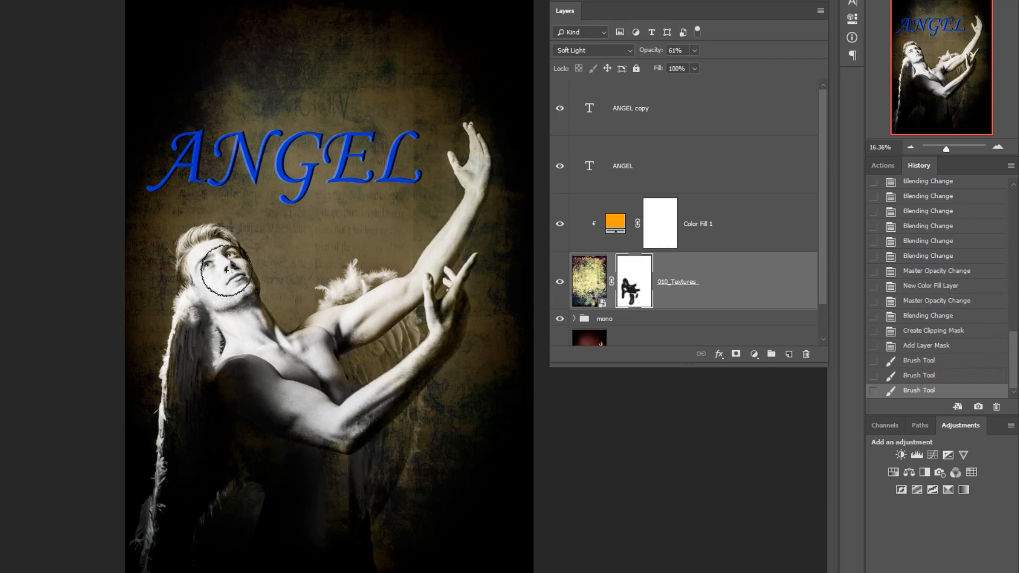
- Paint black on the 010_Textures mask over the man's face, shoulder, upper arm and raised hand to clear the texture from them
mouse_move(219, 257)
mouse_down()
mouse_move(199, 262)
mouse_move(207, 296)
mouse_move(173, 354)
mouse_move(184, 369)
mouse_up()
drag(290, 378, 390, 306)
drag(374, 362, 431, 317)
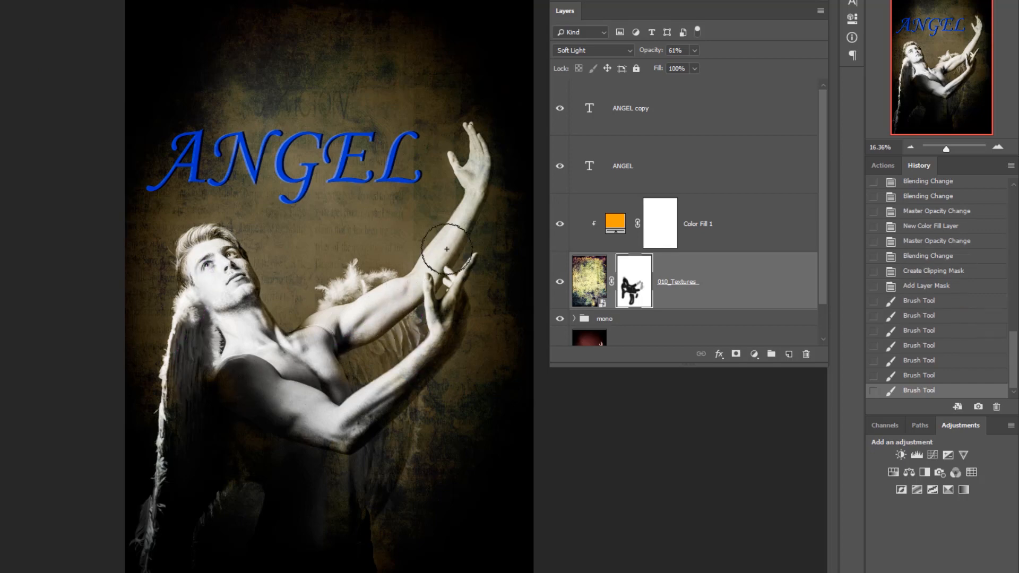
drag(458, 232, 470, 160)
drag(467, 159, 468, 176)
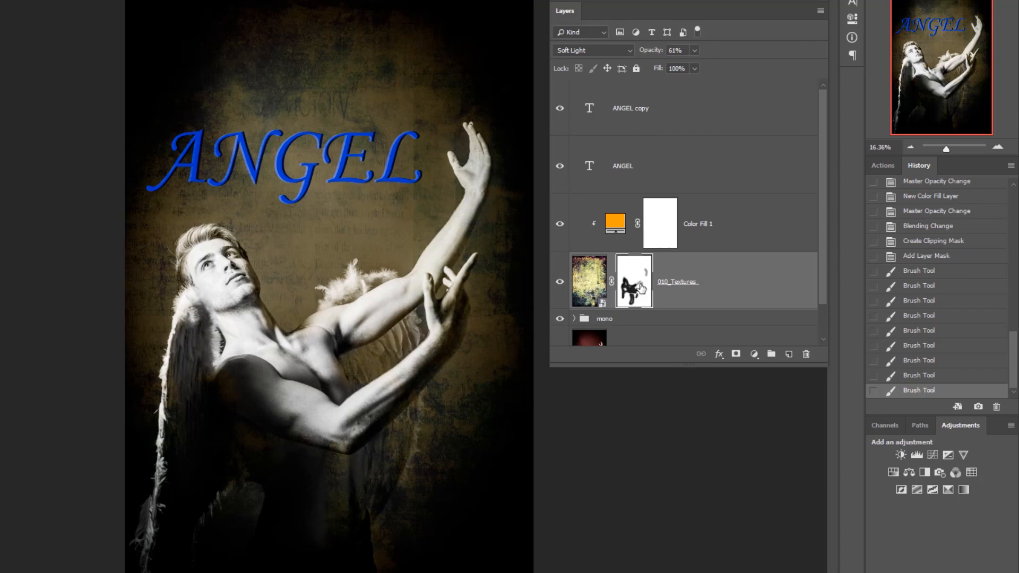
- Mask the remaining texture from the lower forearm, the elbow and the dark area beneath it with black brush strokes
mouse_move(459, 298)
mouse_down()
mouse_move(421, 369)
mouse_move(356, 425)
mouse_up()
mouse_move(301, 465)
mouse_down()
mouse_move(334, 504)
mouse_move(339, 488)
mouse_up()
mouse_move(356, 451)
mouse_down()
mouse_move(365, 451)
mouse_move(370, 481)
mouse_up()
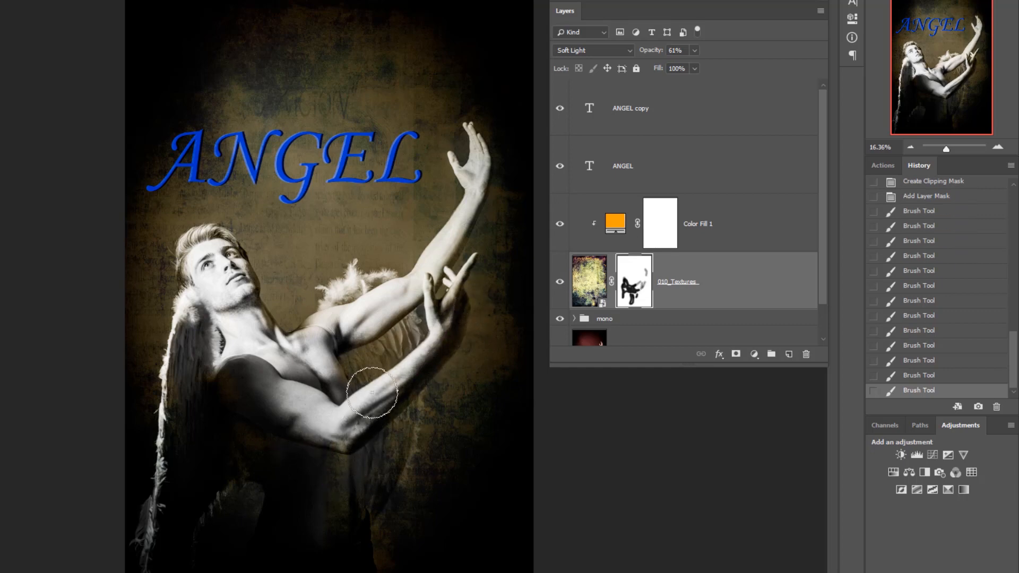
mouse_move(373, 388)
mouse_down()
mouse_move(387, 333)
mouse_move(351, 362)
mouse_move(354, 378)
mouse_up()
mouse_move(383, 449)
mouse_down()
mouse_move(368, 488)
mouse_move(367, 478)
mouse_up()
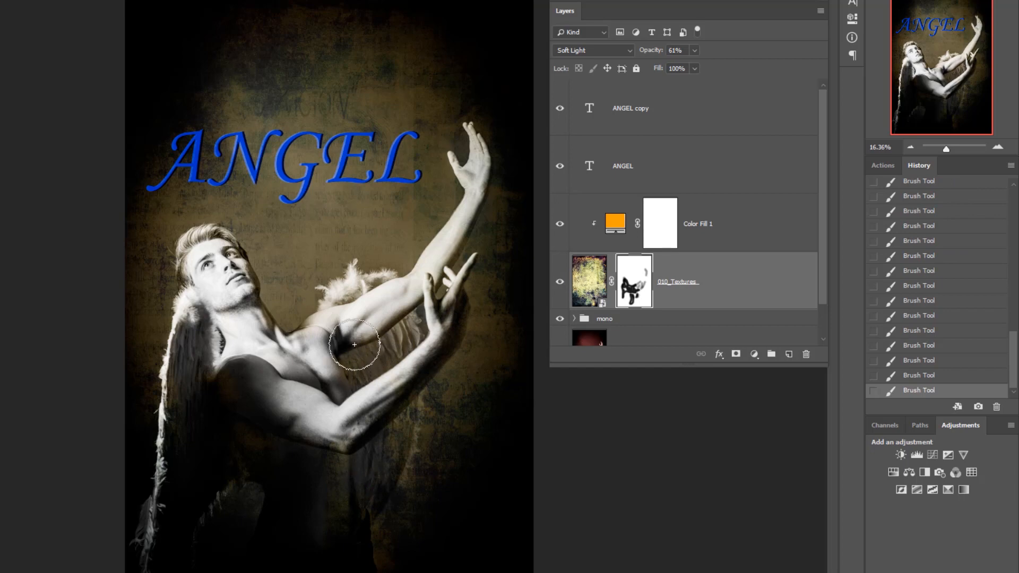
scroll(260, 390, down, 2)
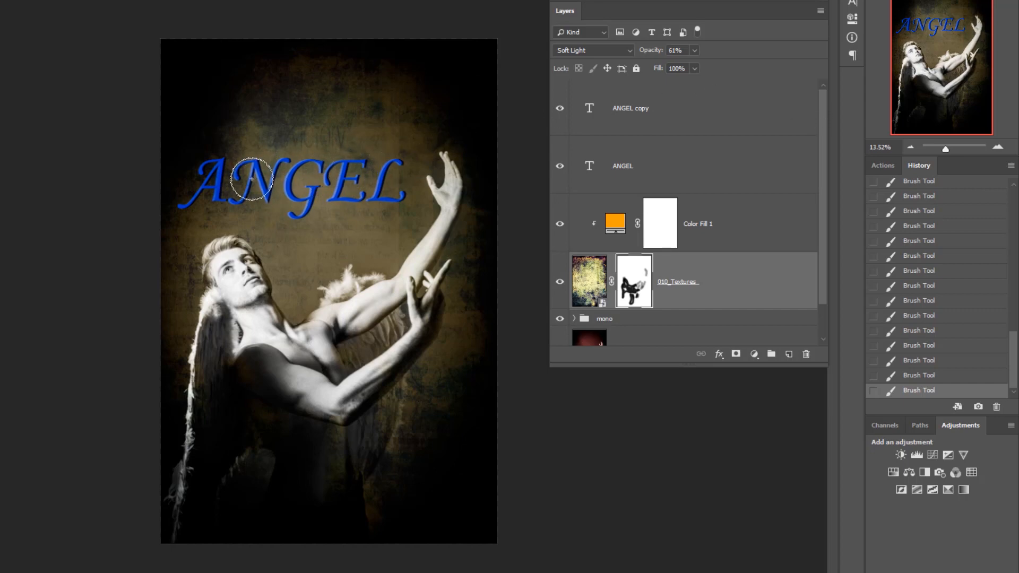
- Recolour the ANGEL copy text to light grey e3e2e2, sampled from the man's skin, and commit the text edit
double_click(588, 109)
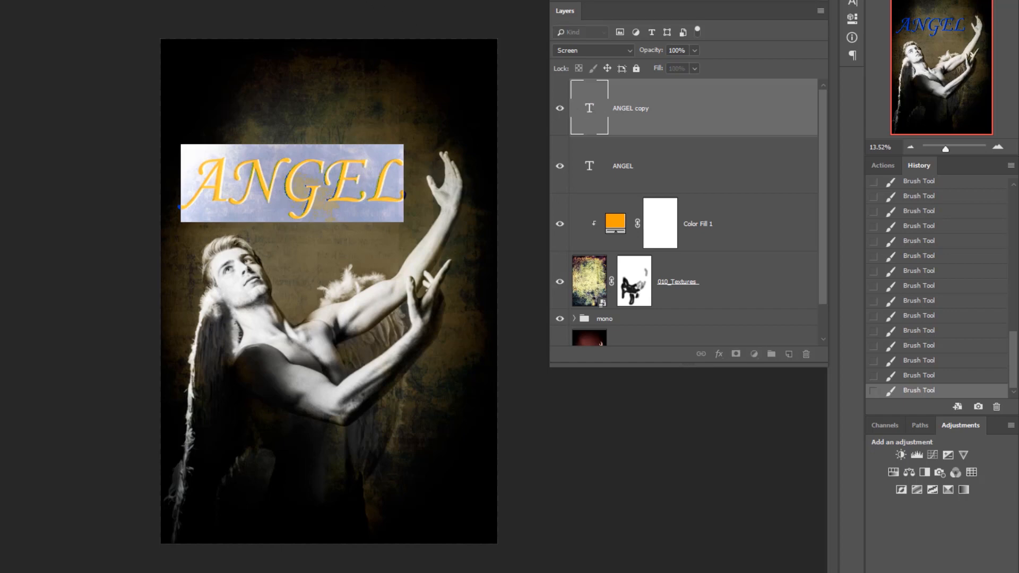
click(319, 1)
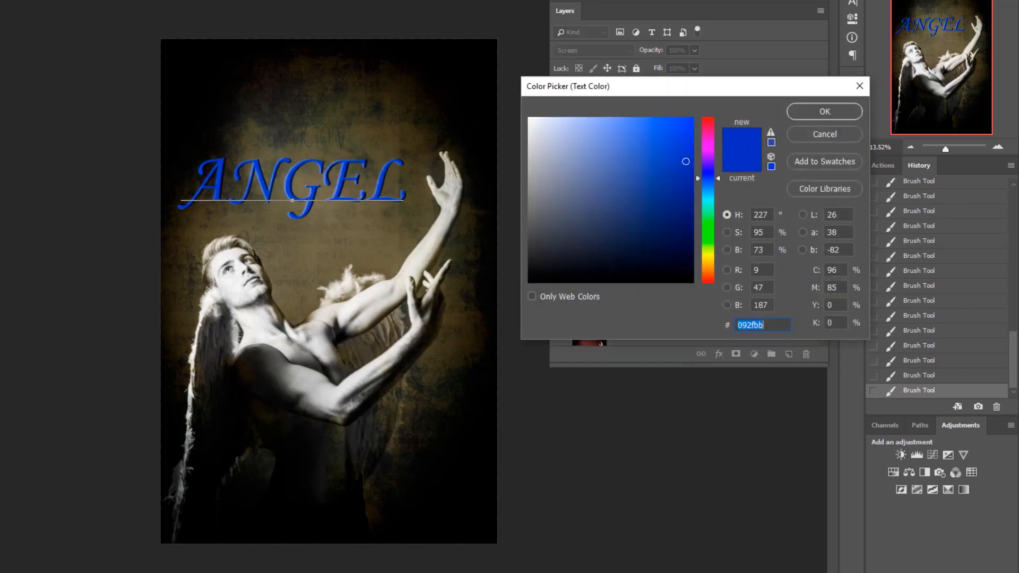
click(379, 111)
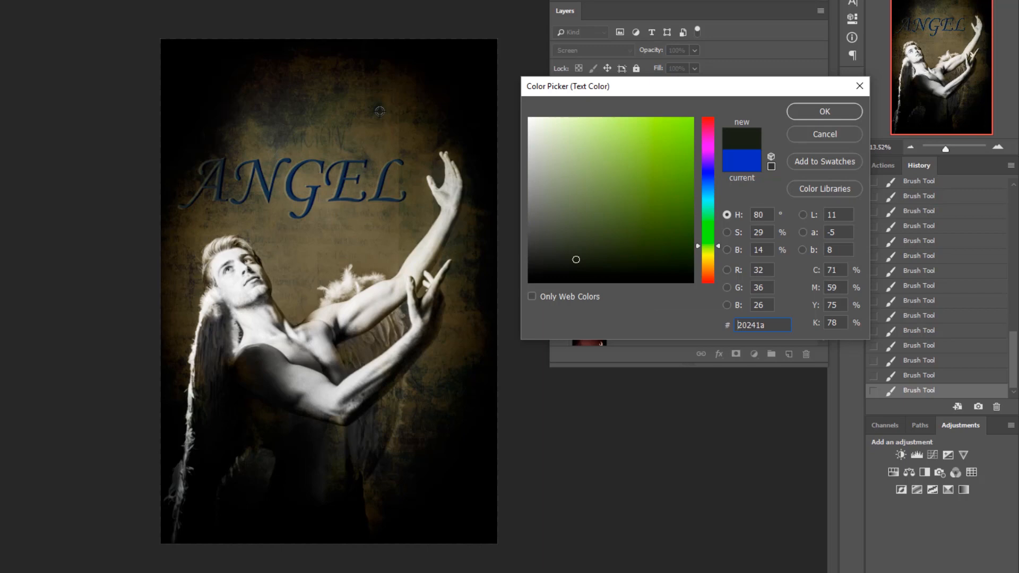
click(265, 323)
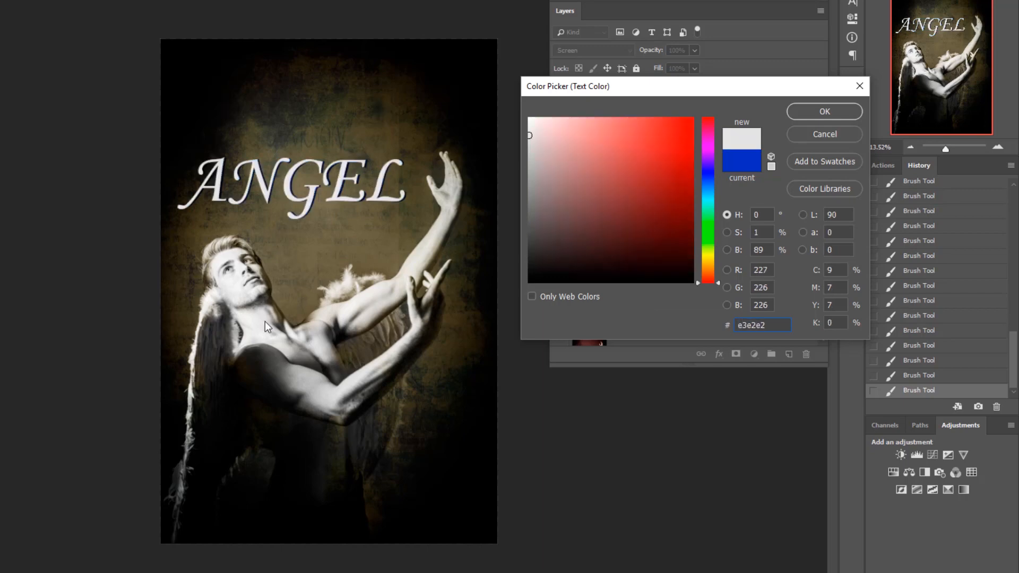
click(822, 113)
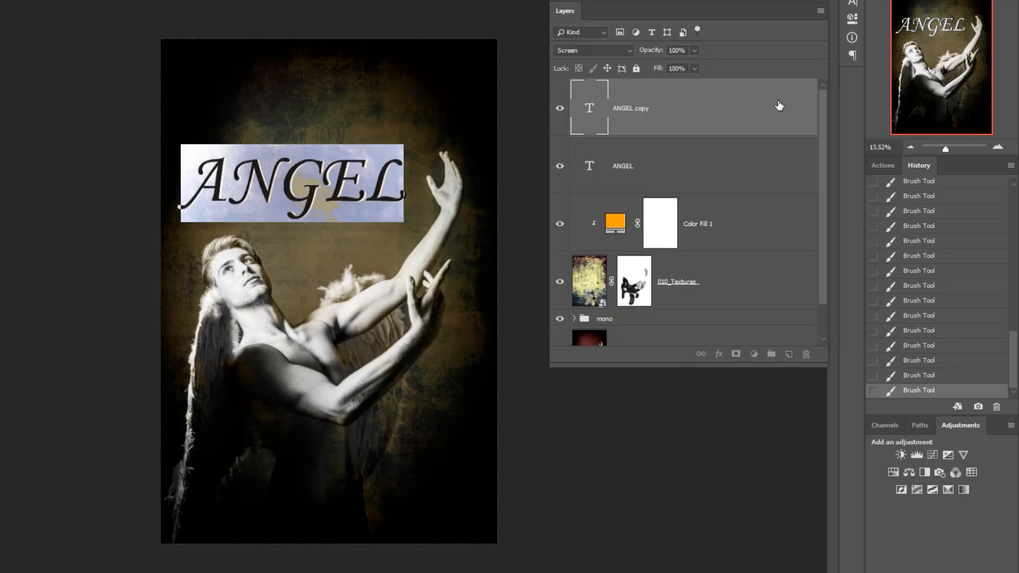
click(525, 207)
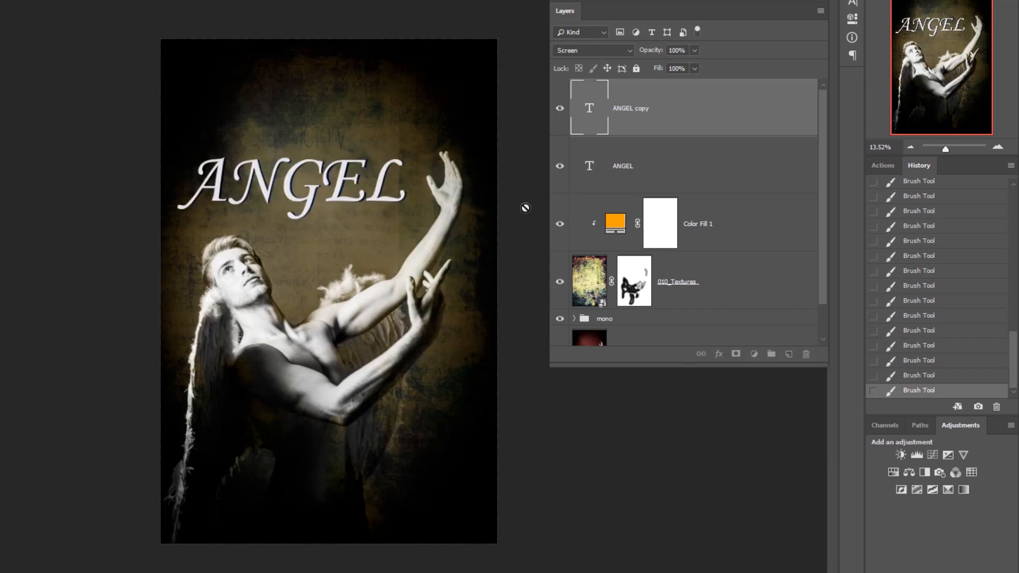
- Duplicate the top ANGEL text layer and rasterize the duplicate's type
scroll(522, 204, up, 6)
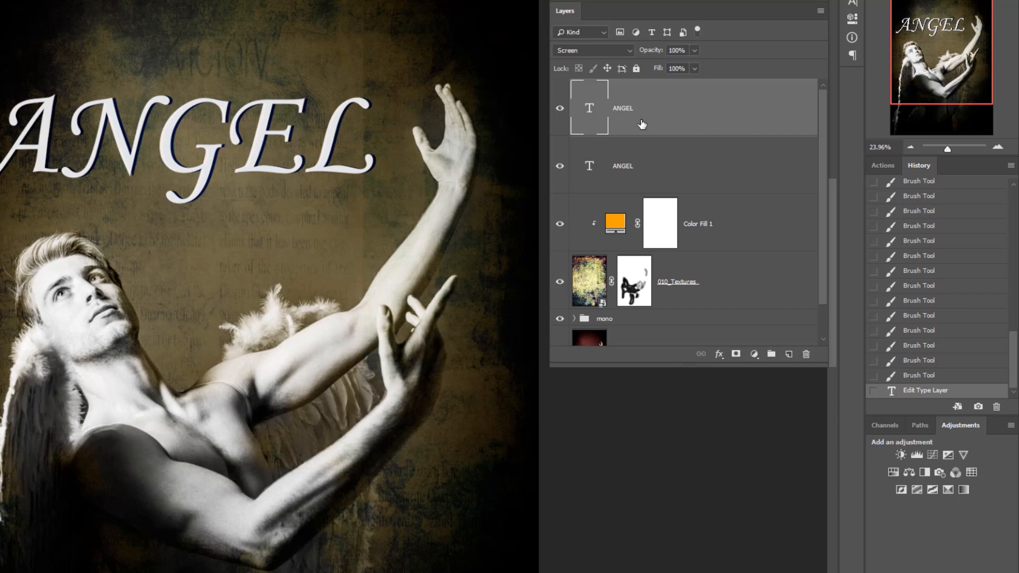
key(ctrl+j)
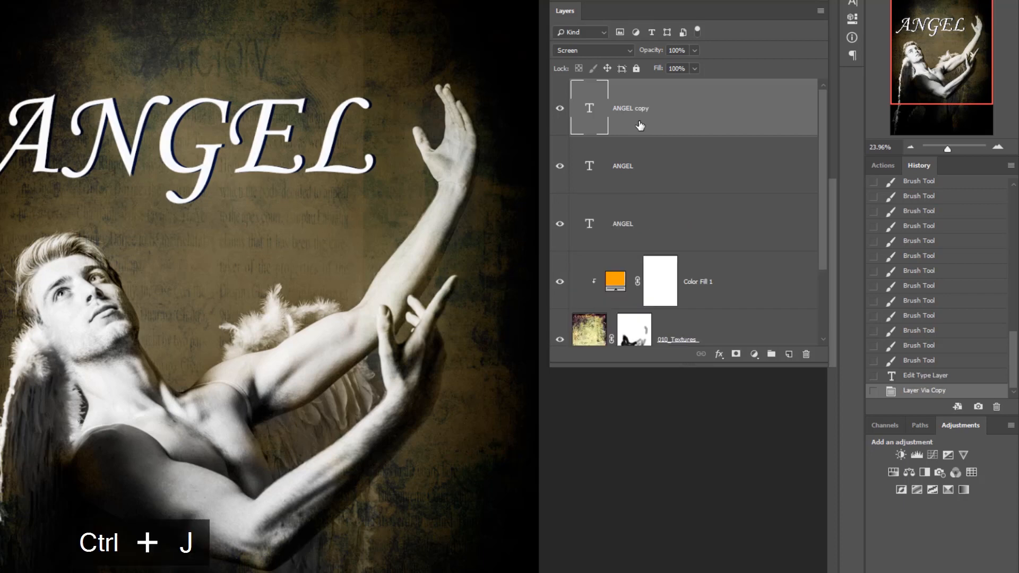
right_click(640, 125)
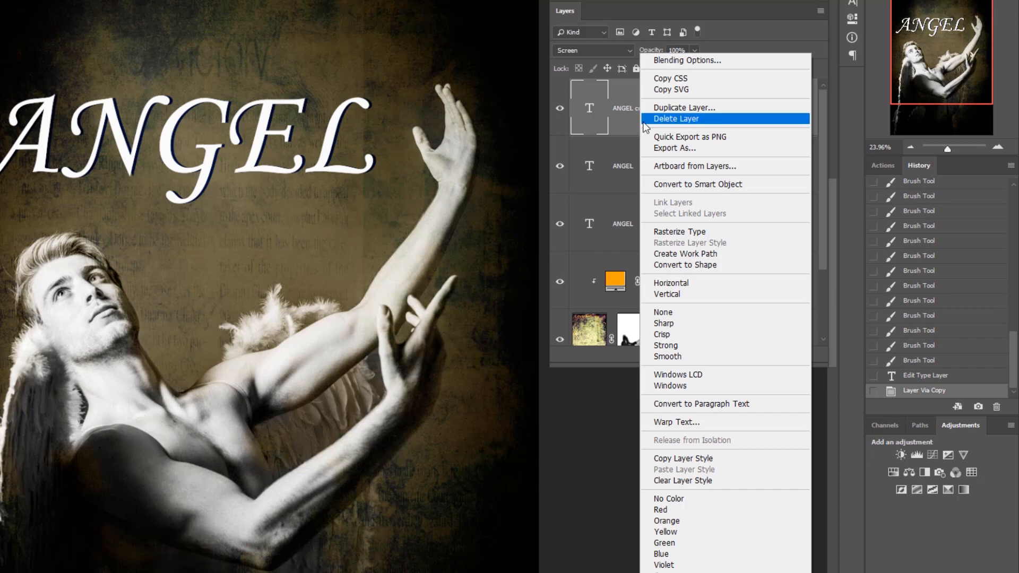
click(678, 232)
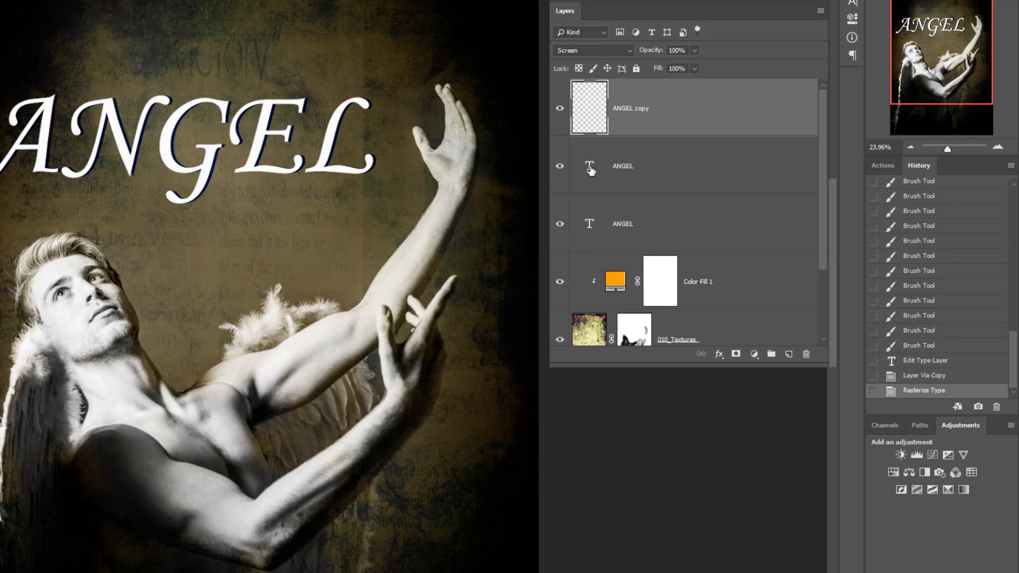
- Load the rasterized lettering as a selection and move it below the title, across the man's head
ctrl+click(594, 112)
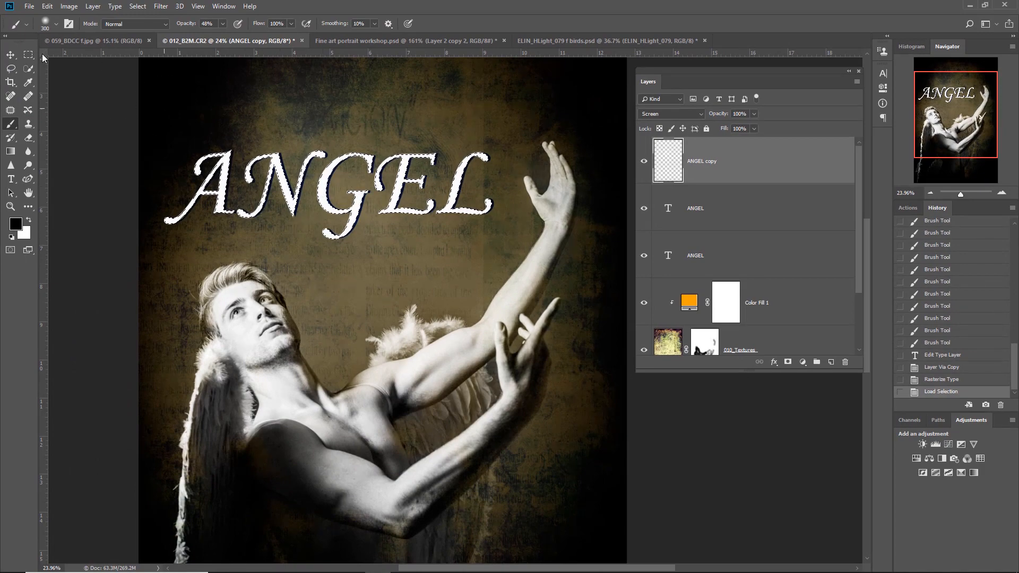
key(v)
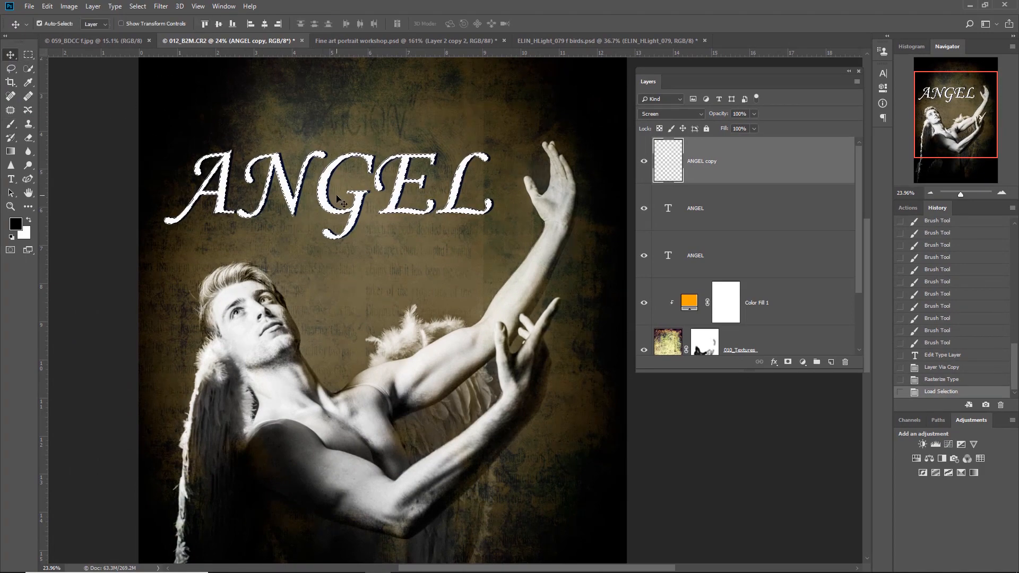
drag(311, 198, 328, 279)
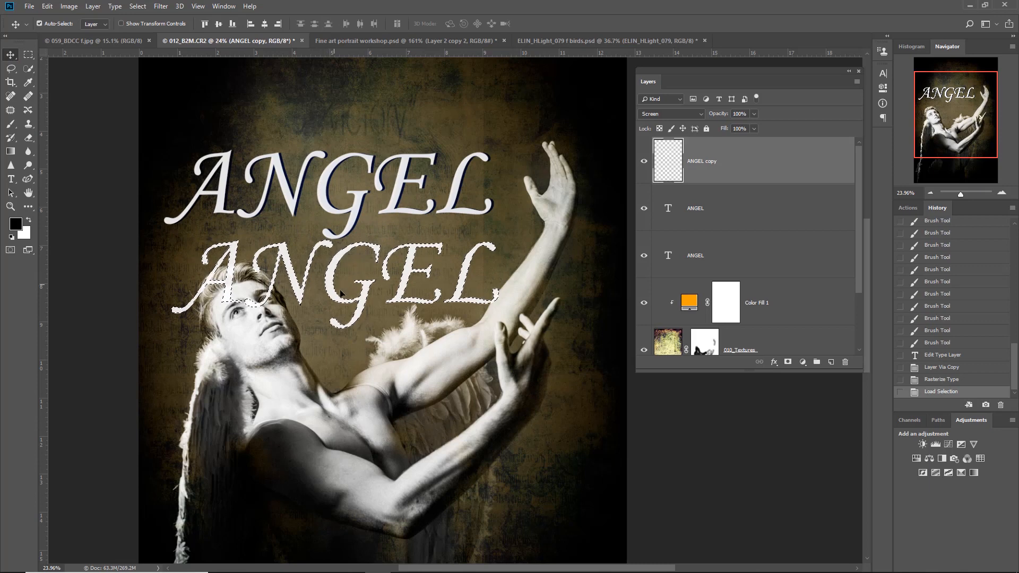
- Copy the letter-shaped selection from the Background to a new layer and bring that layer to the top of the stack
drag(858, 237, 861, 343)
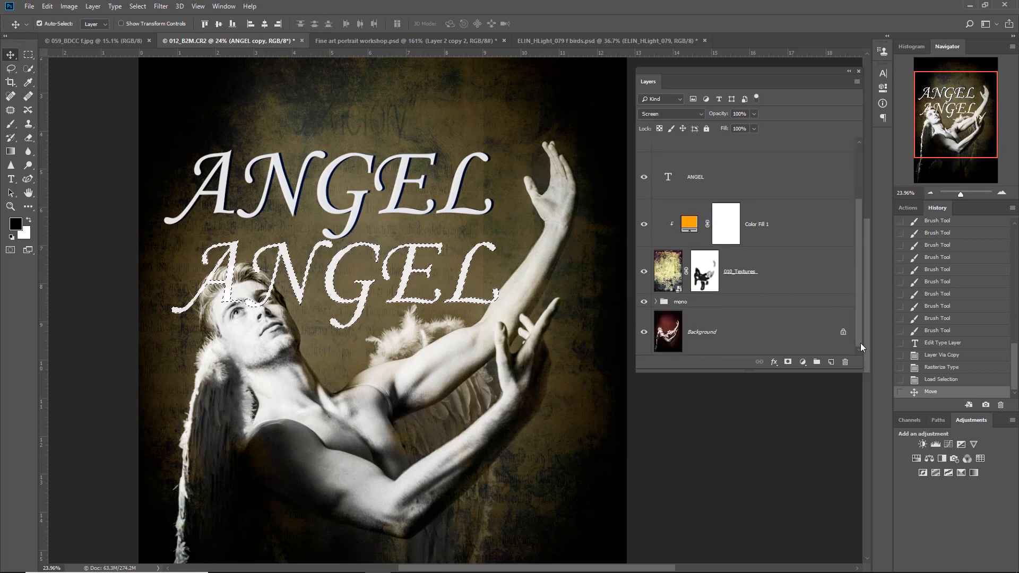
click(749, 334)
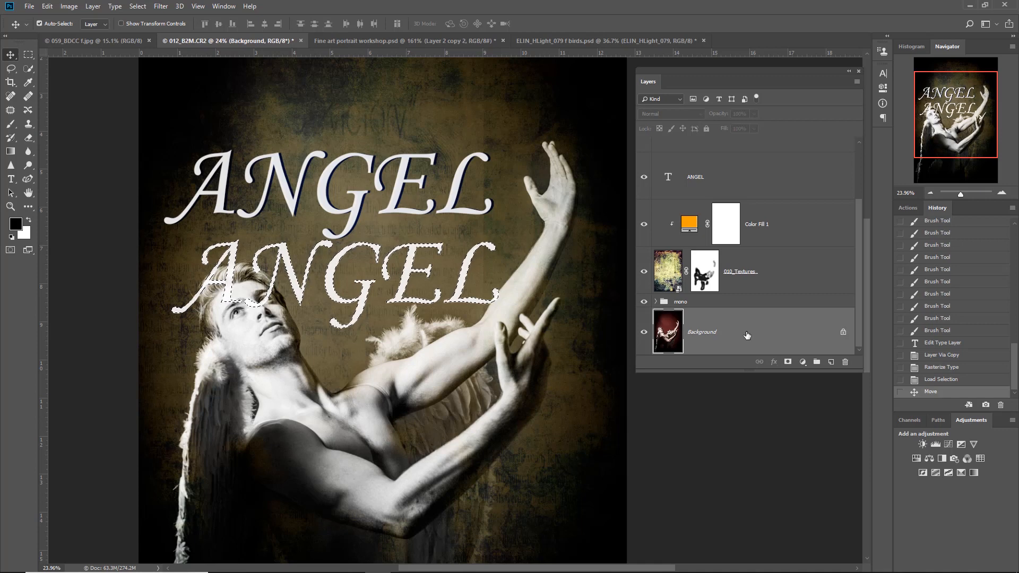
key(ctrl+j)
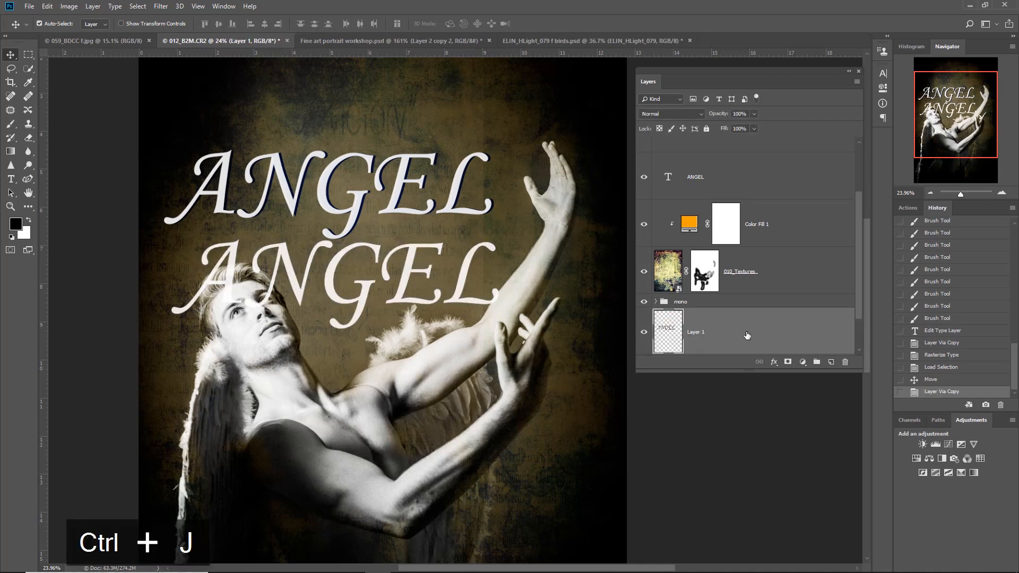
drag(729, 327, 725, 159)
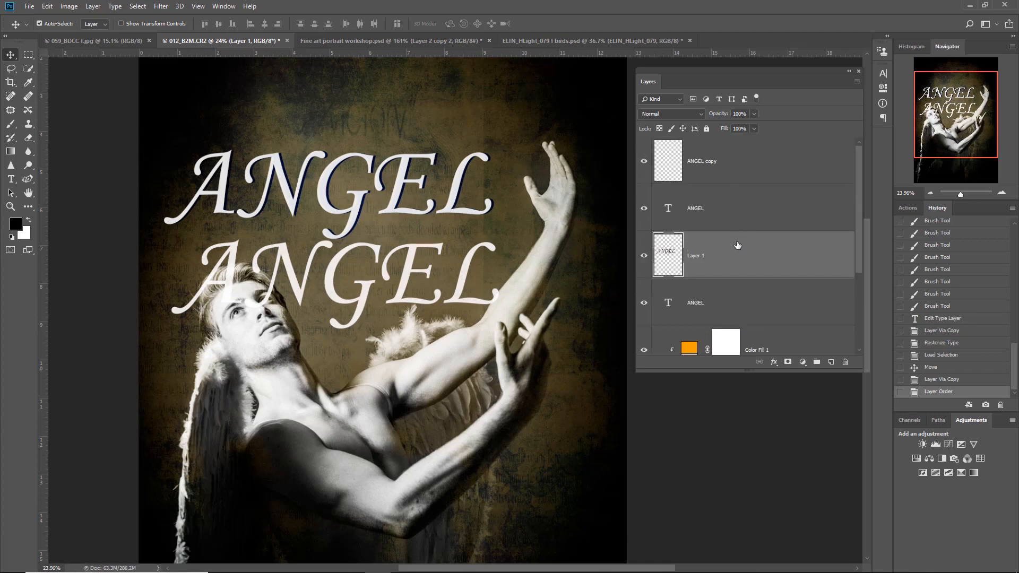
drag(740, 246, 739, 149)
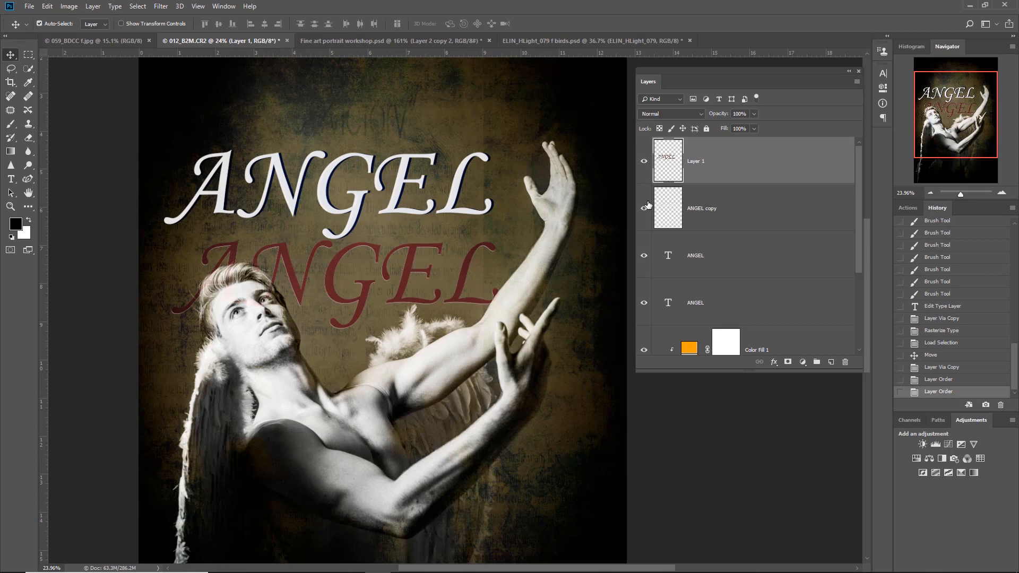
- Move the red photo-filled lettering above the title, and delete it along with the rasterized ANGEL copy layer
drag(411, 287, 421, 119)
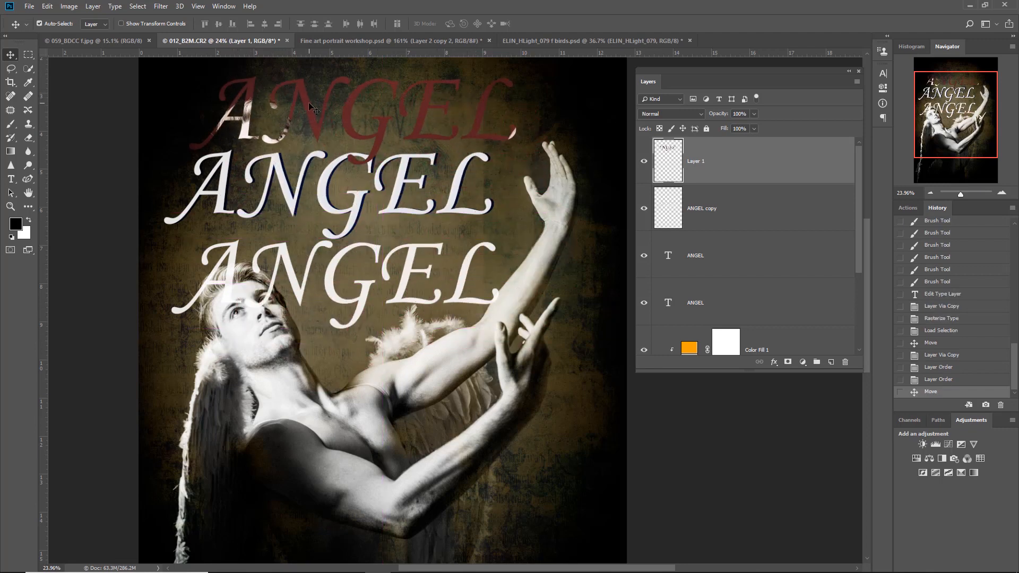
key(Delete)
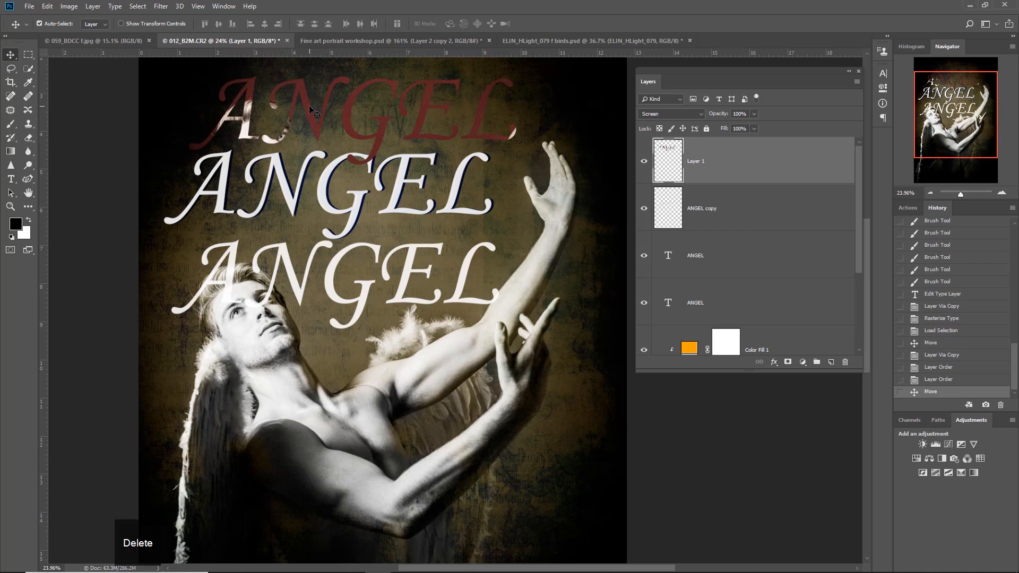
key(Delete)
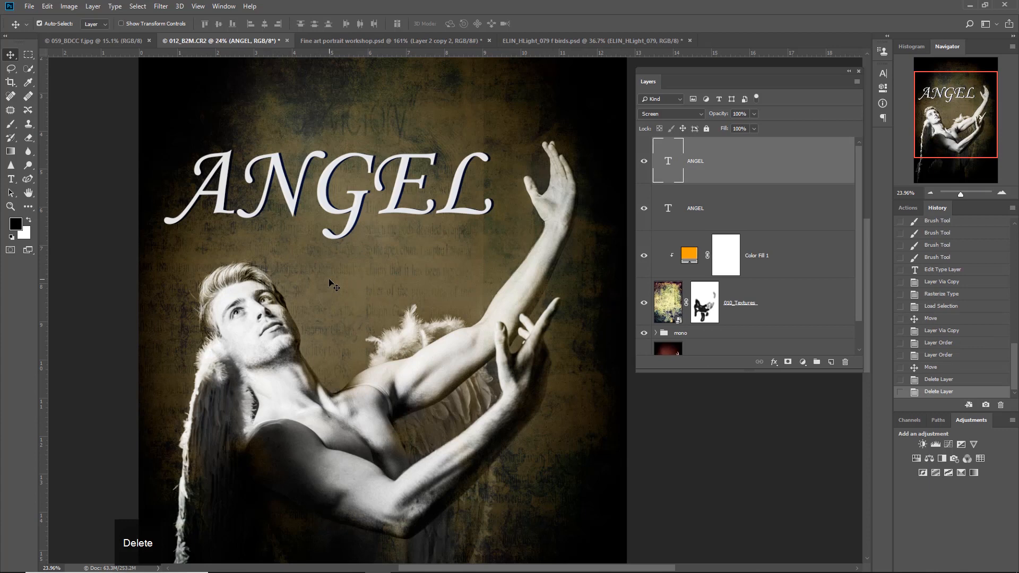
- Select the Background layer and hide every layer and group above it
scroll(333, 287, down, 2)
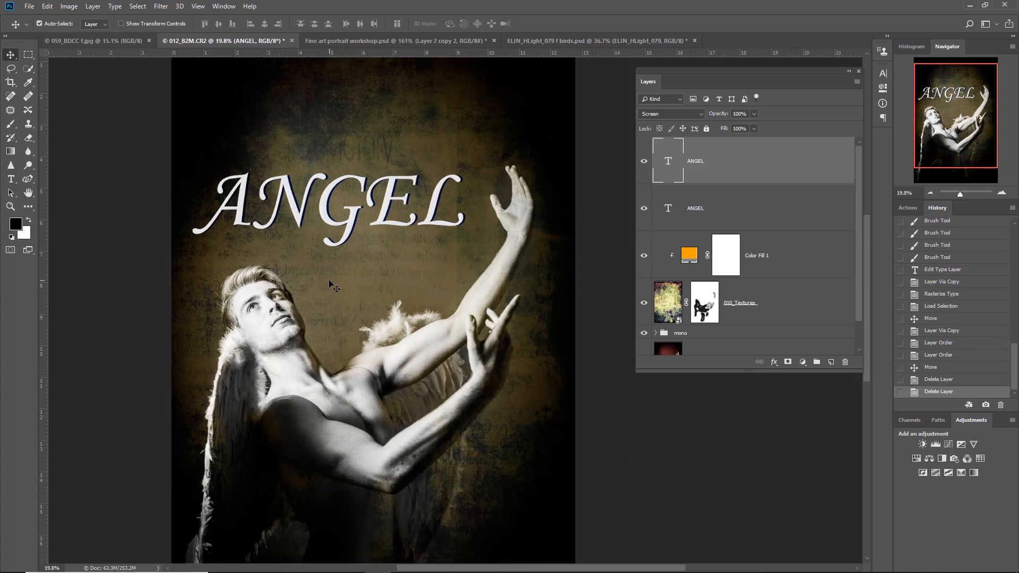
scroll(855, 266, down, 2)
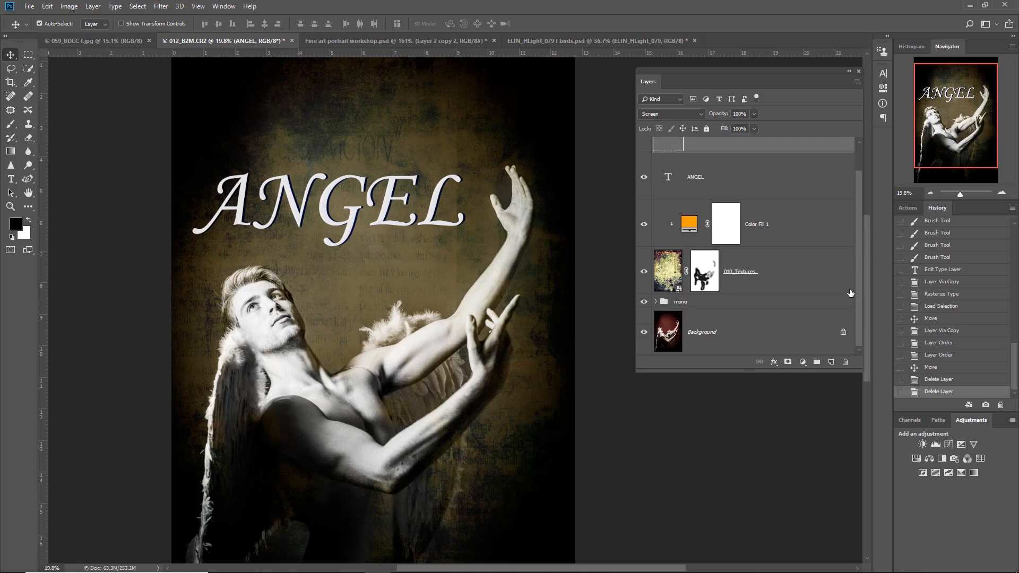
click(767, 345)
drag(644, 308, 647, 147)
scroll(629, 191, up, 4)
scroll(628, 191, down, 5)
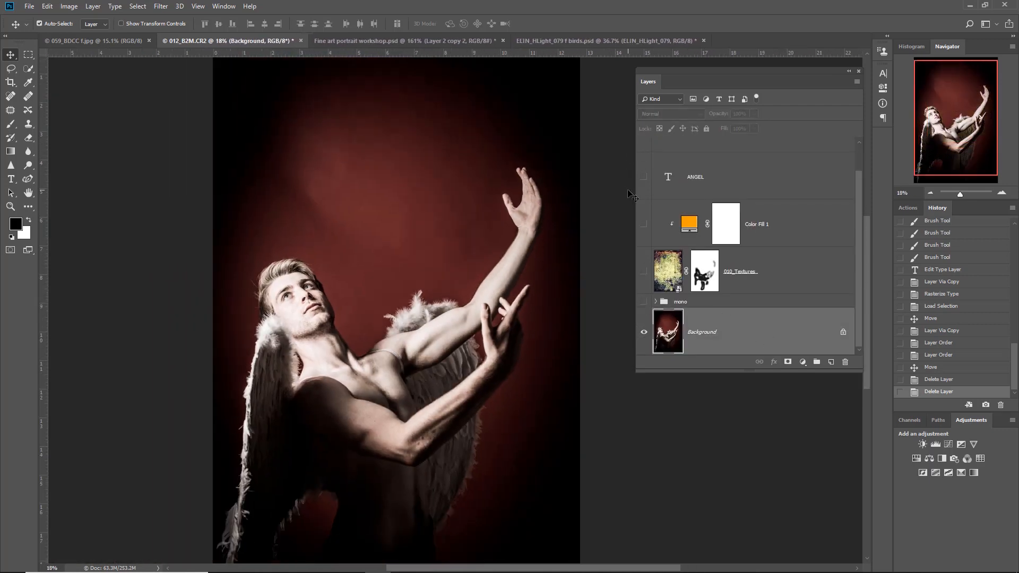
- Turn the visibility of both ANGEL text layers back on, checking the two layers separately
scroll(858, 211, up, 2)
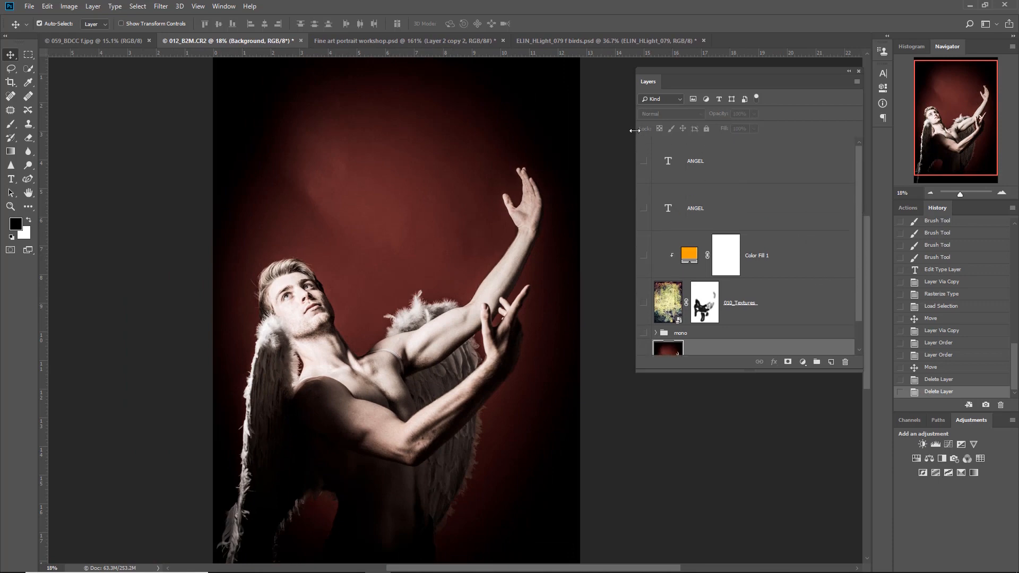
click(644, 161)
click(644, 161)
click(644, 209)
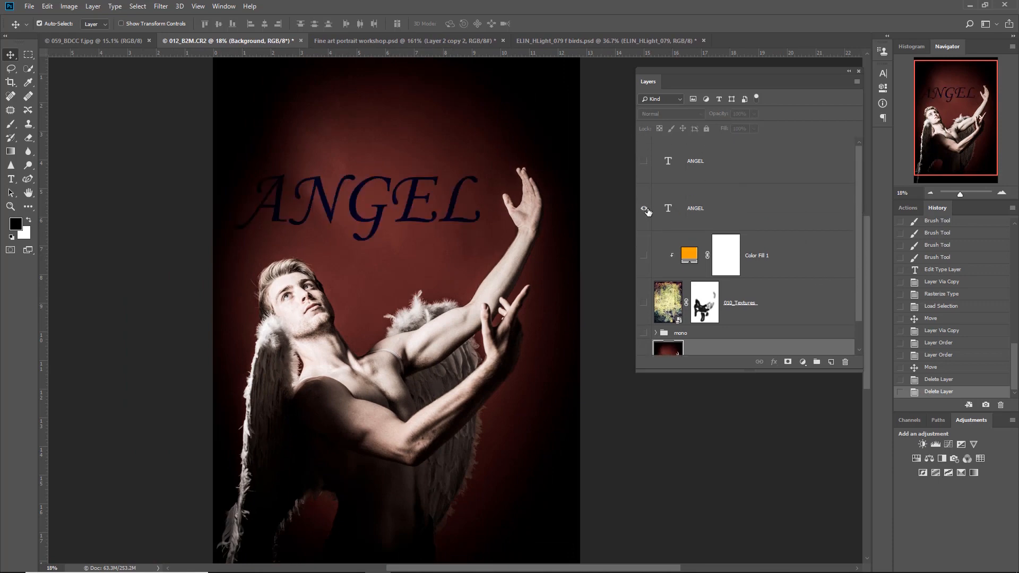
click(644, 161)
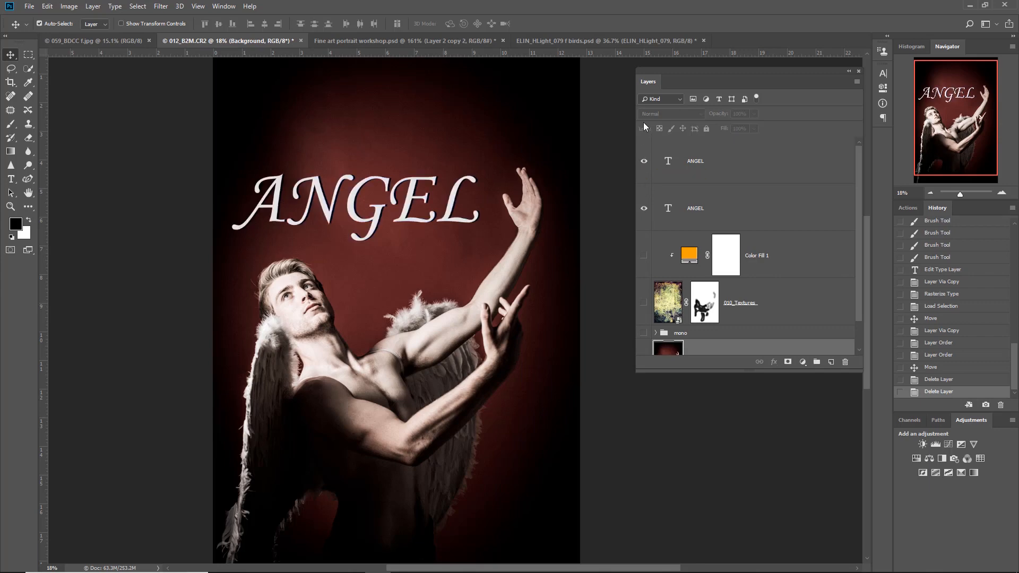
- Expand the mono group and make both the group and the 010_Textures layer visible again
scroll(697, 142, down, 2)
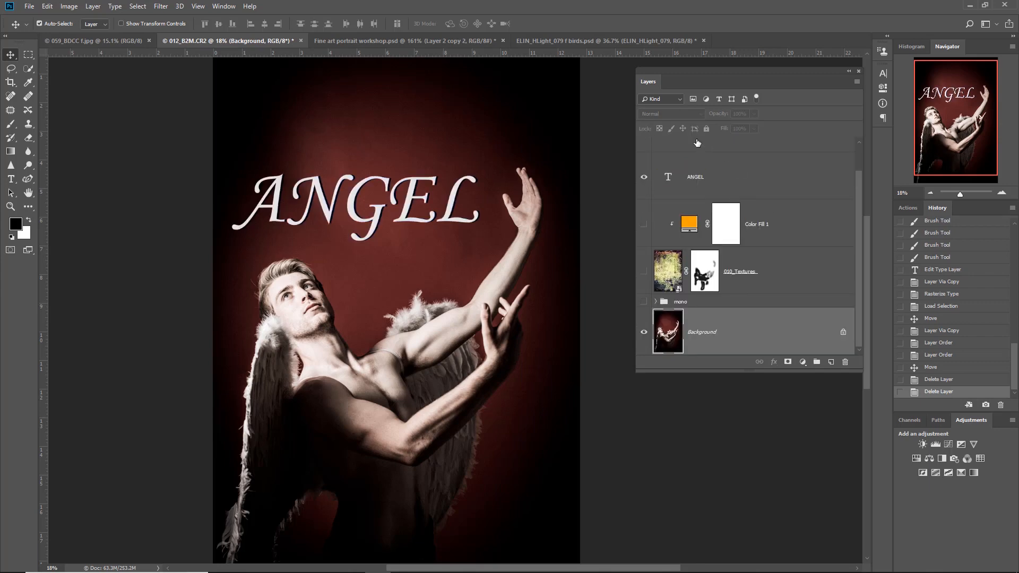
scroll(654, 202, up, 2)
scroll(659, 287, down, 2)
click(656, 301)
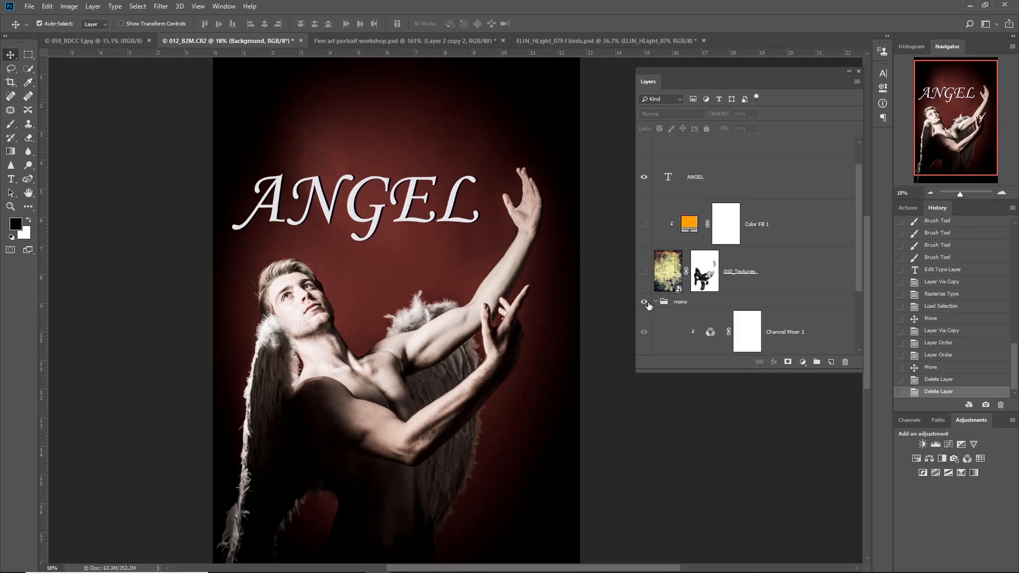
click(644, 302)
scroll(669, 276, down, 2)
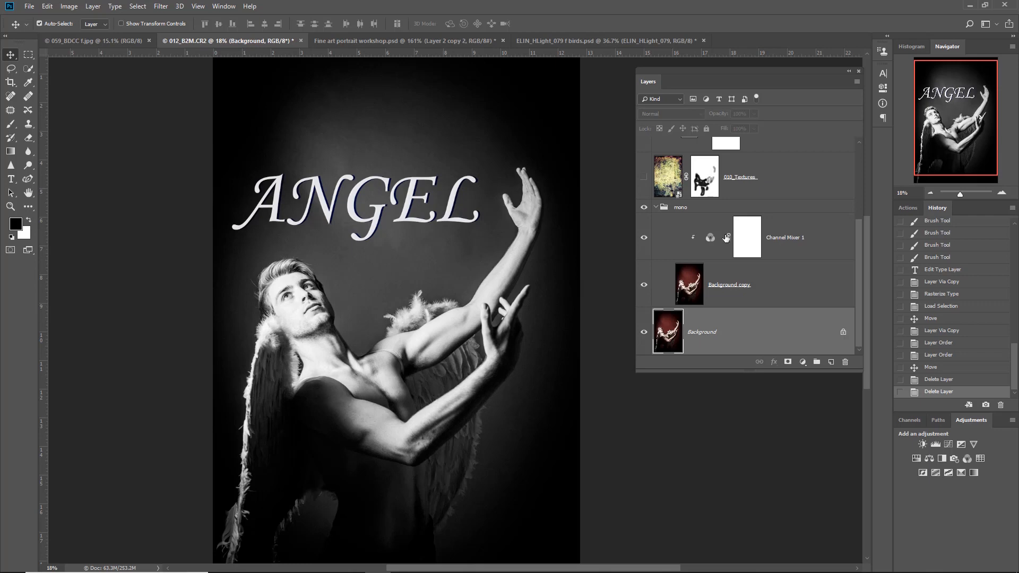
scroll(730, 238, up, 3)
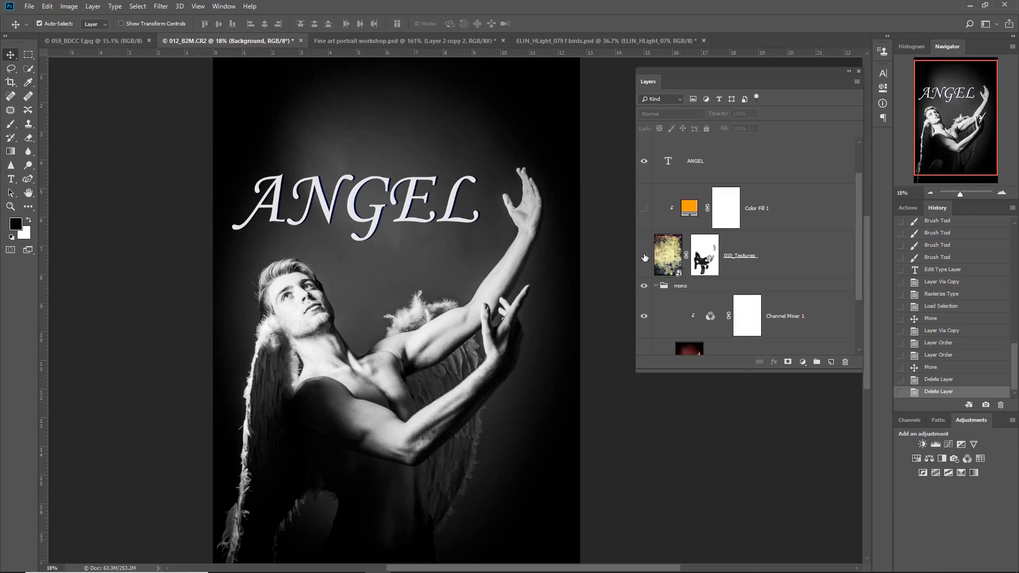
click(645, 257)
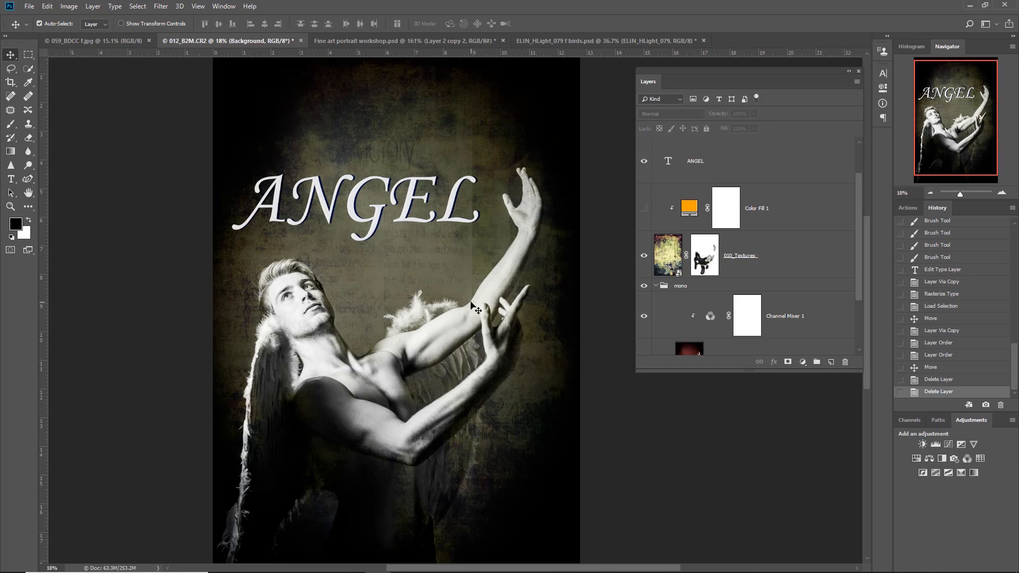
- Save the layered document in the Images for demo folder as a Photoshop file named Angel texture cover, with Maximize Compatibility on
scroll(471, 306, down, 2)
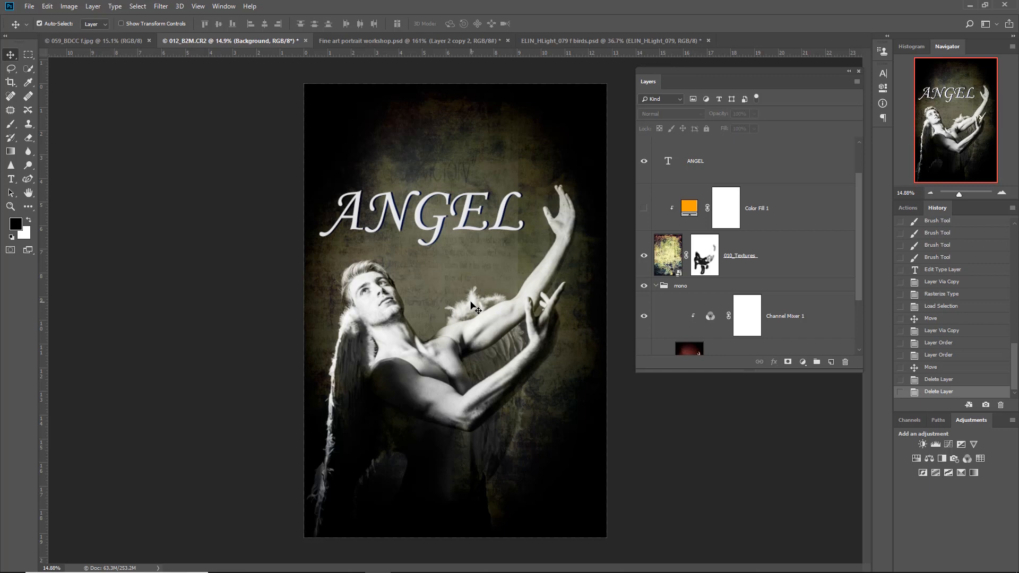
key(ctrl+shift+s)
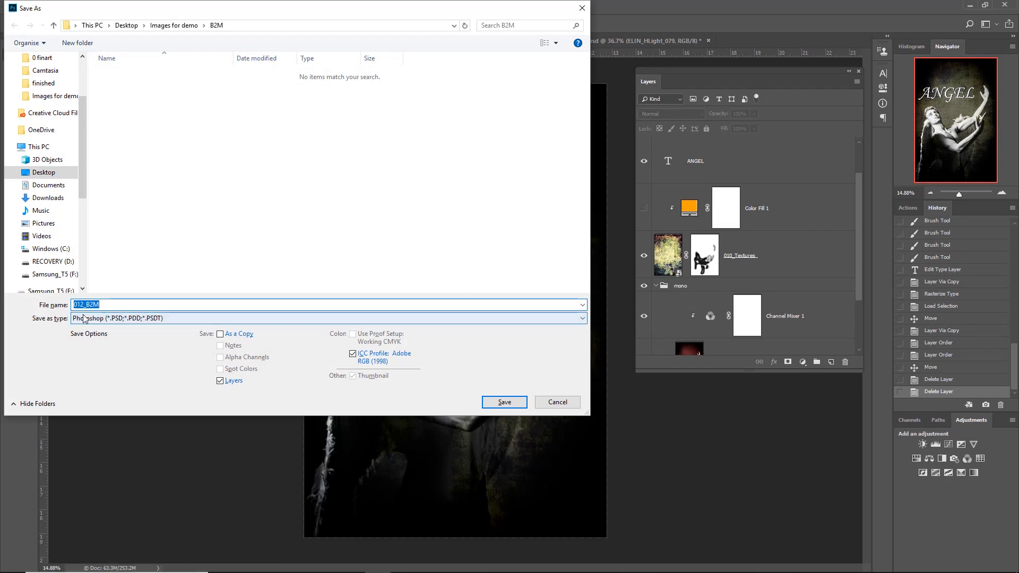
text(Angel)
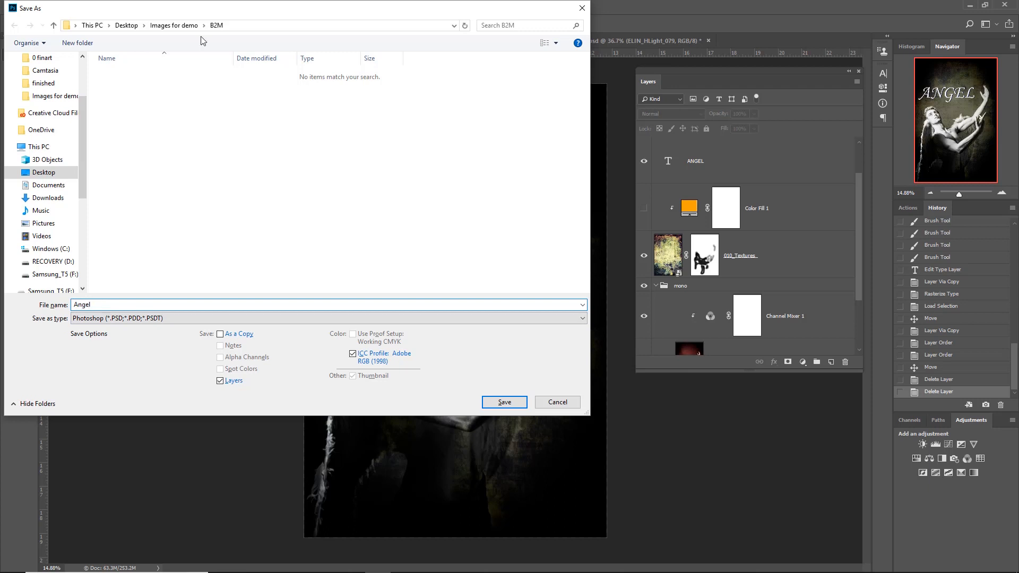
click(169, 26)
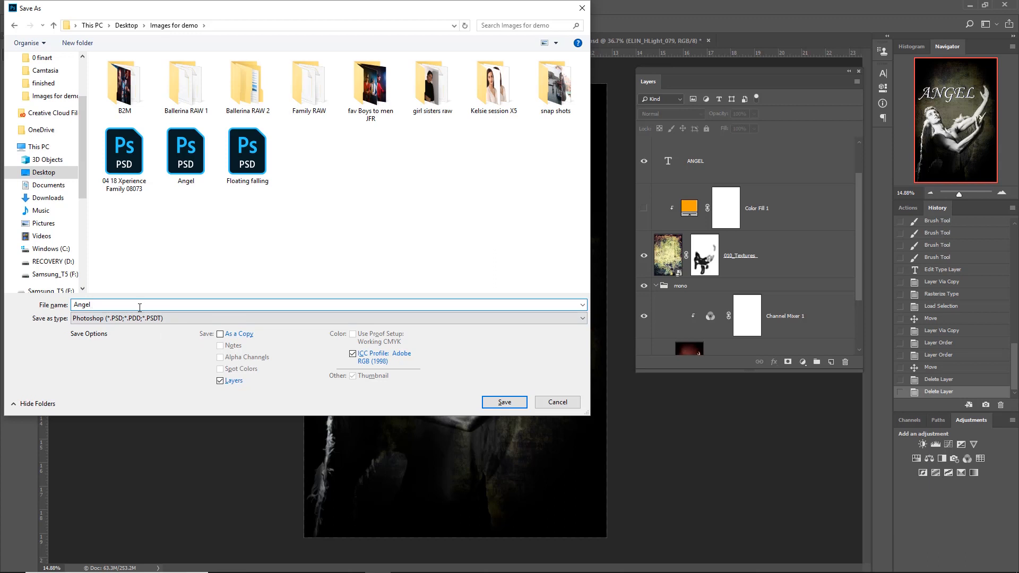
text(gel texture cover)
click(500, 404)
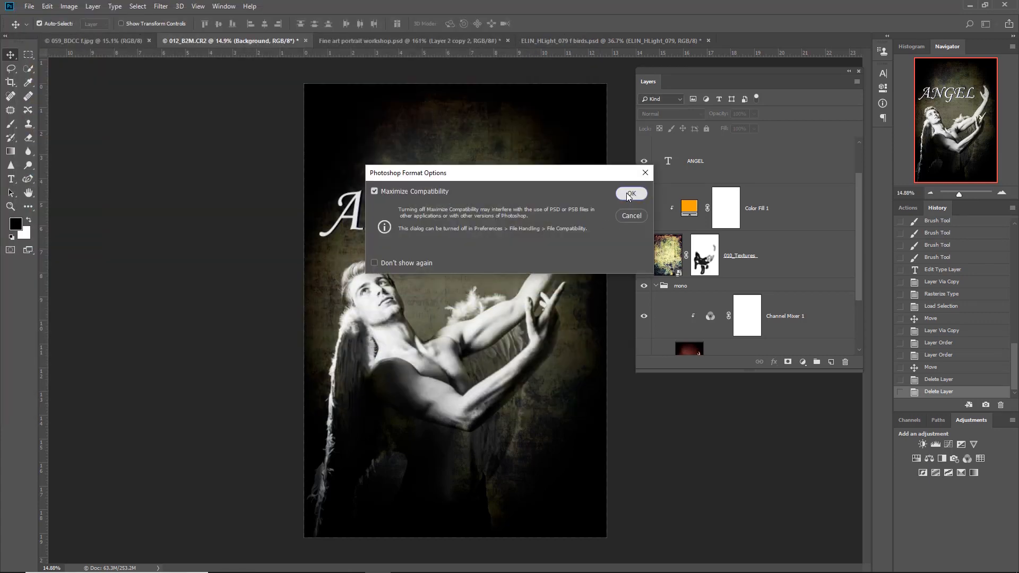
click(629, 197)
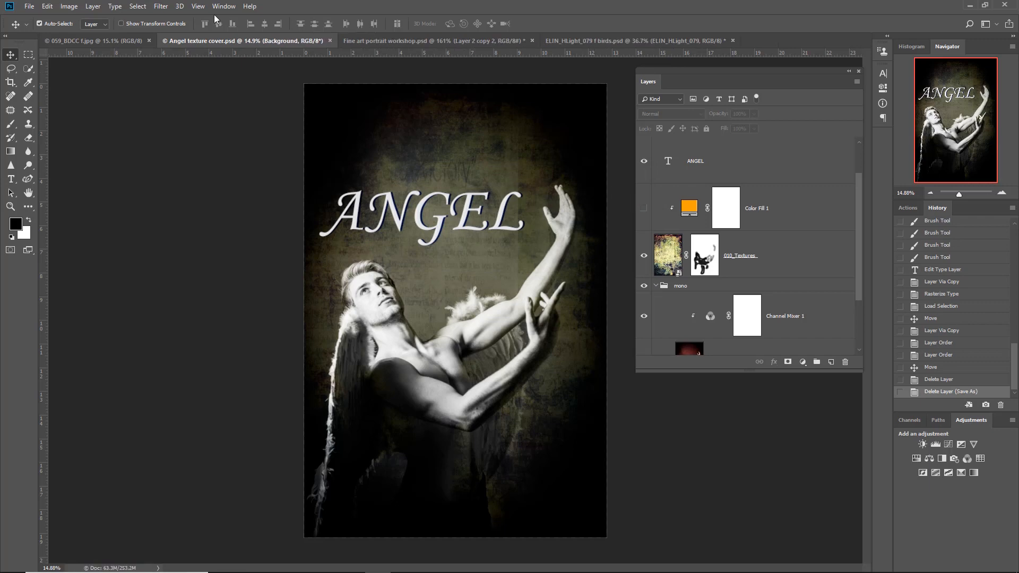
- Flatten the portrait's layers into a single Background layer, discarding the hidden ones
click(93, 7)
click(123, 411)
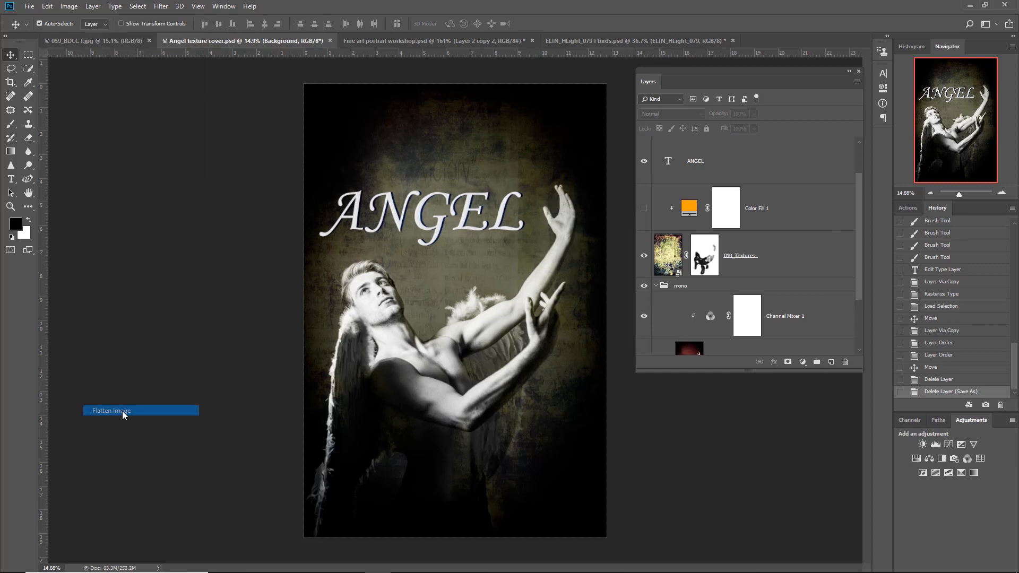
click(440, 227)
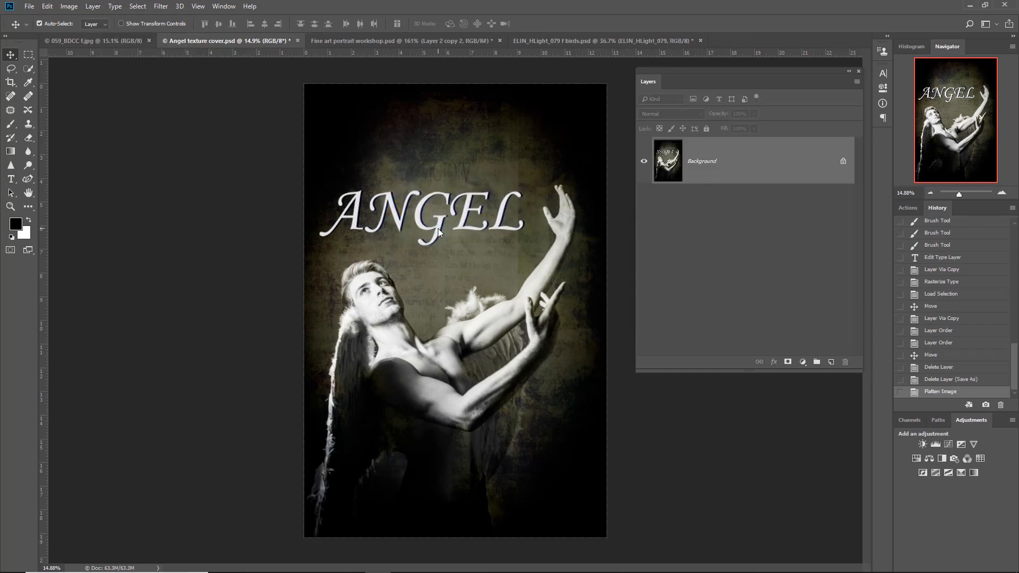
- Save the flattened image as a JPEG named Angel texture cover in the Images for demo folder, accepting the JPEG options
key(ctrl+shift+s)
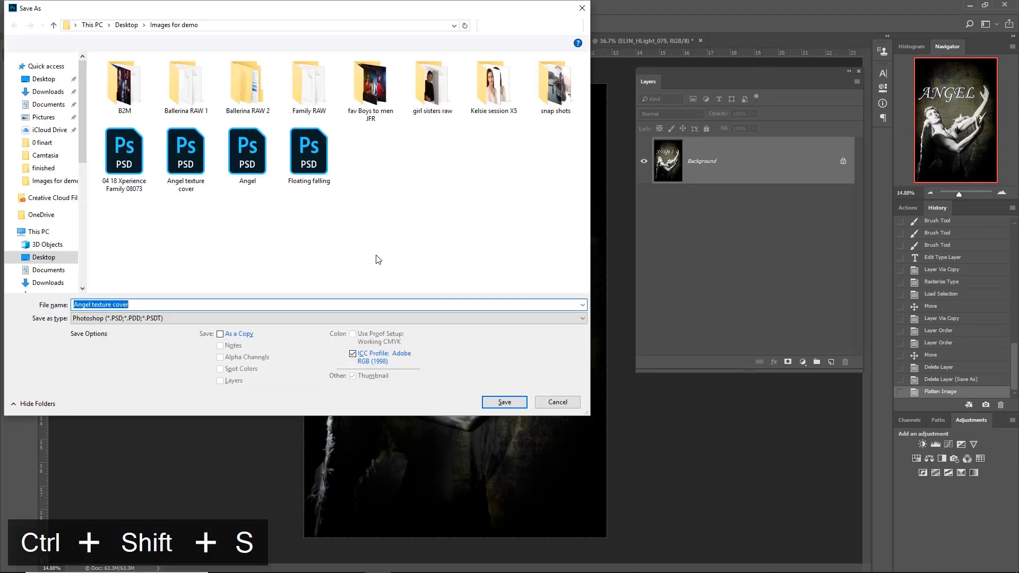
click(175, 321)
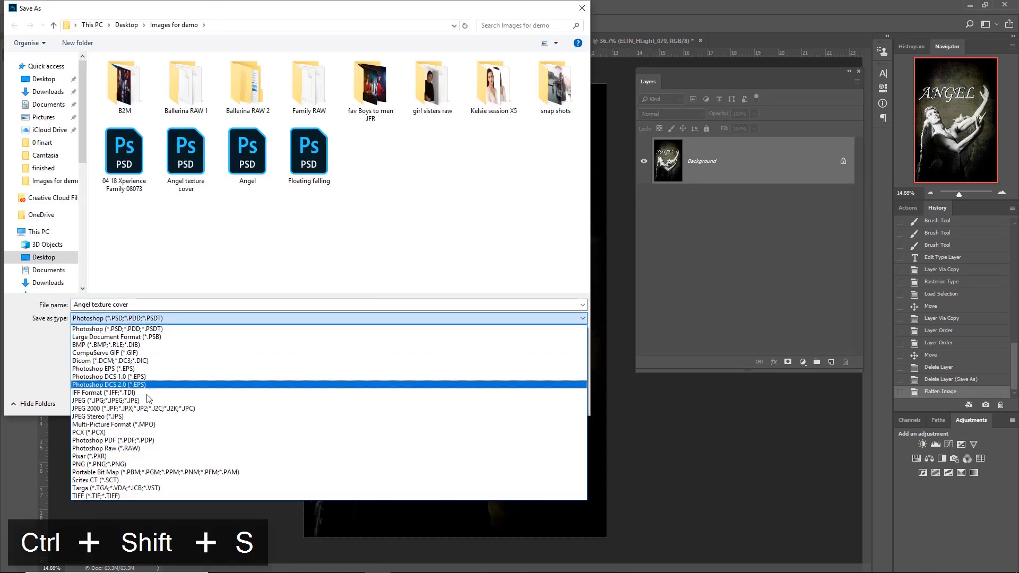
click(147, 401)
click(147, 400)
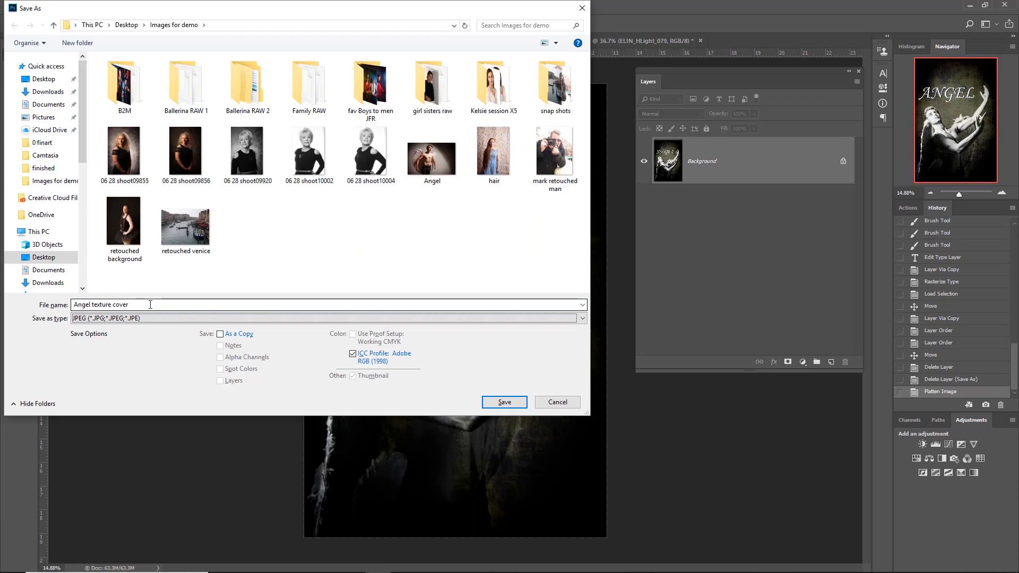
click(150, 304)
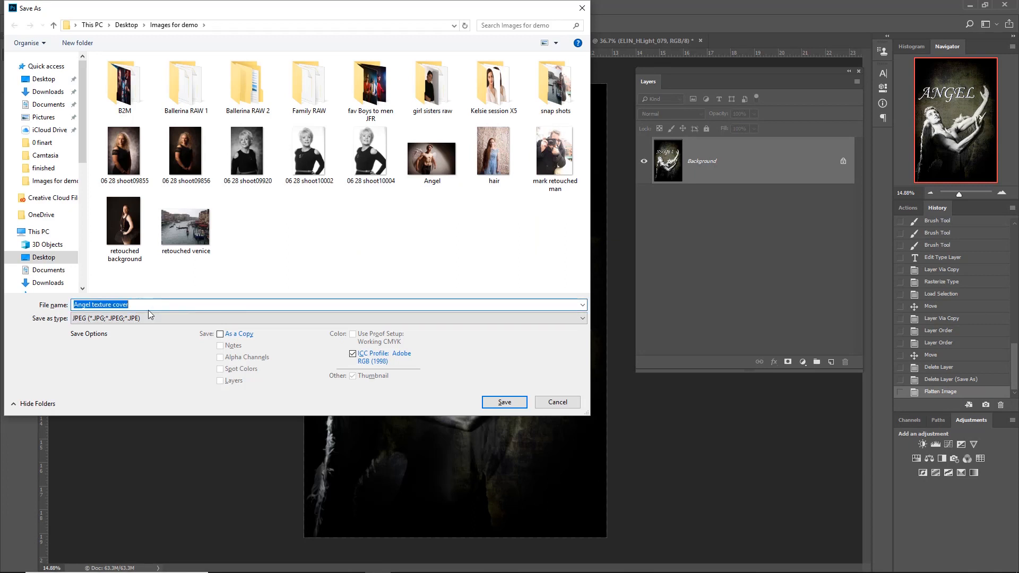
click(504, 401)
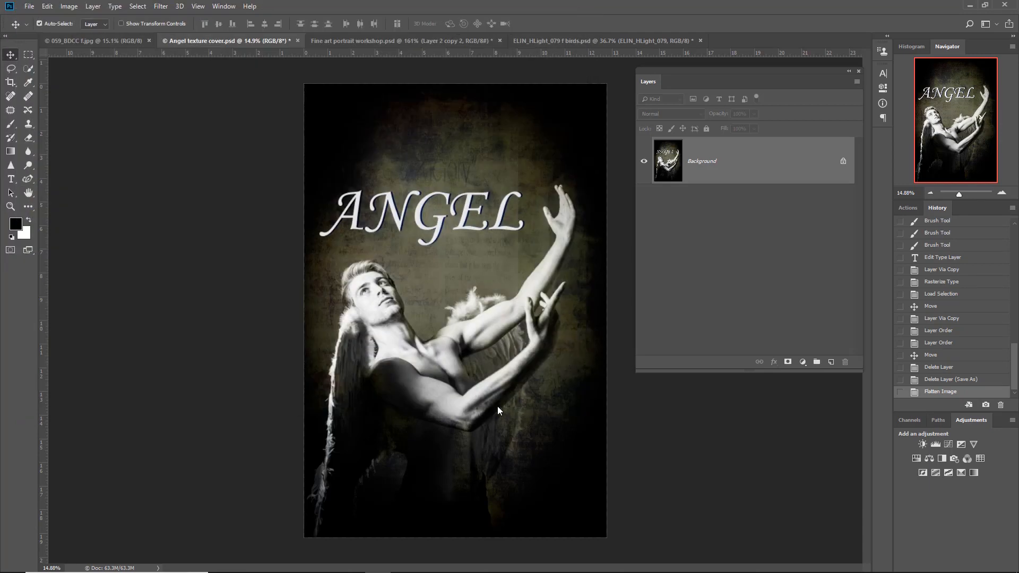
click(564, 175)
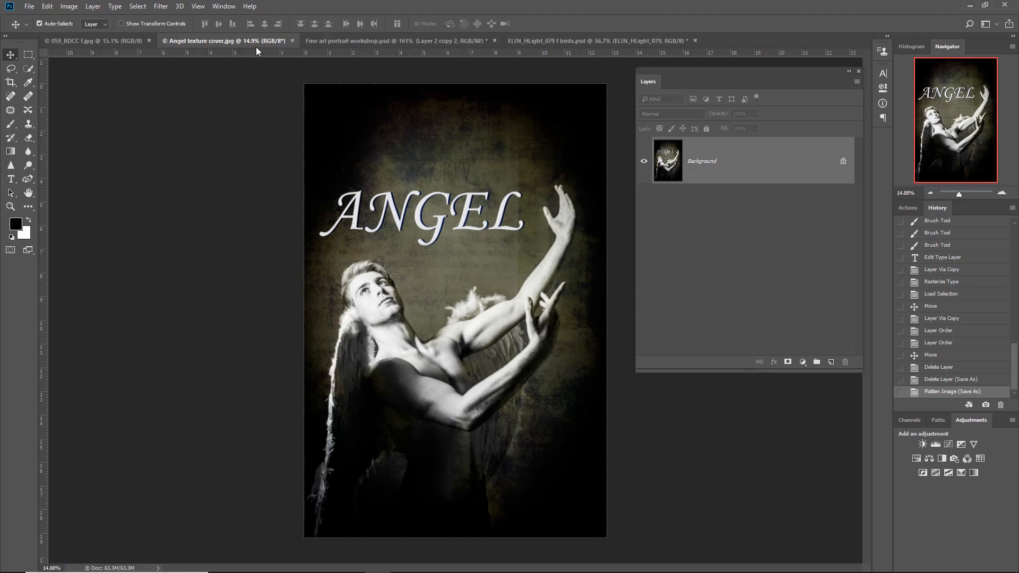
- Compare the JPEG and PSD versions of Angel texture cover in the folder, and open the layered PSD
click(29, 6)
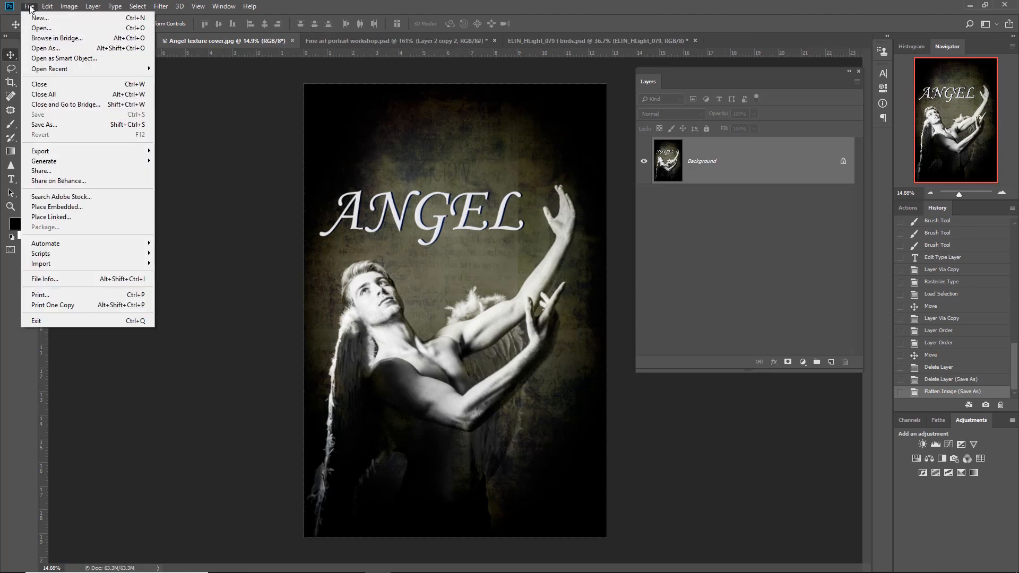
click(38, 29)
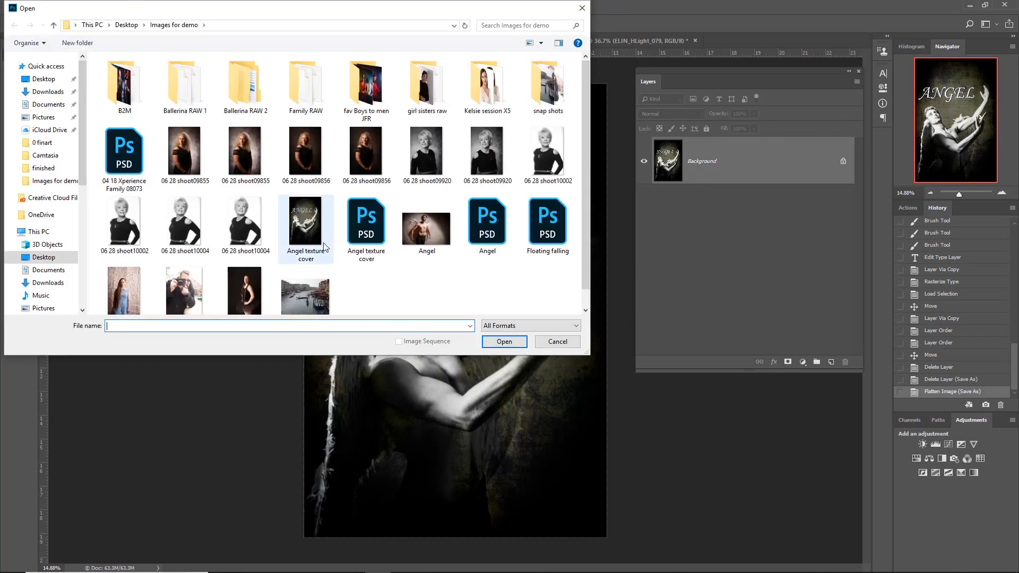
mouse_move(306, 226)
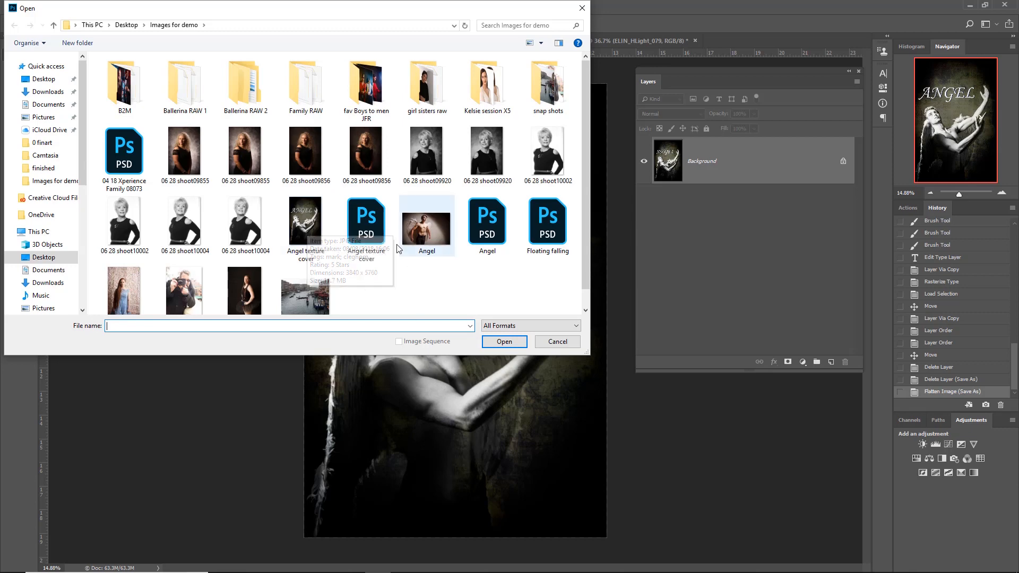
mouse_move(368, 228)
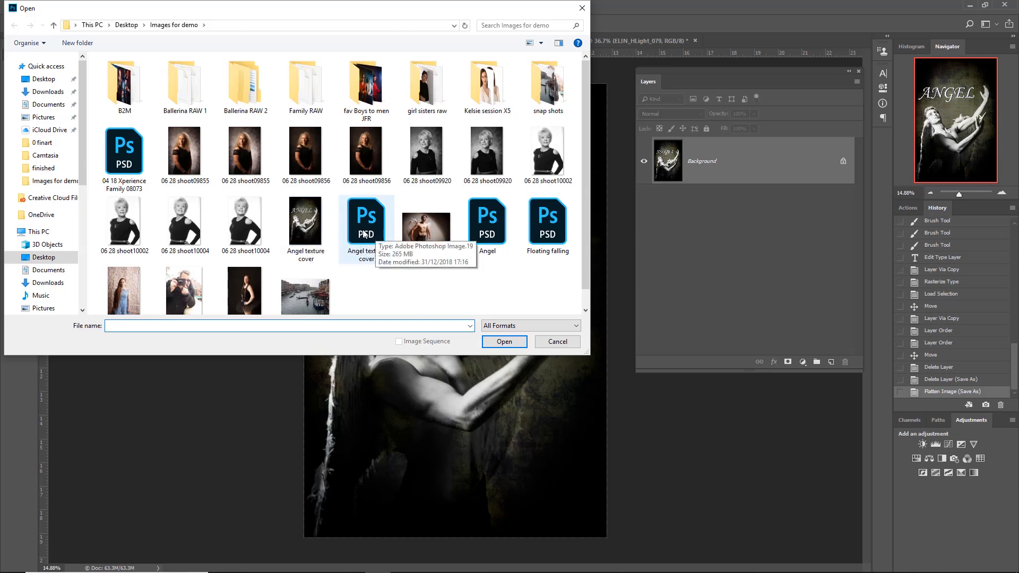
double_click(361, 229)
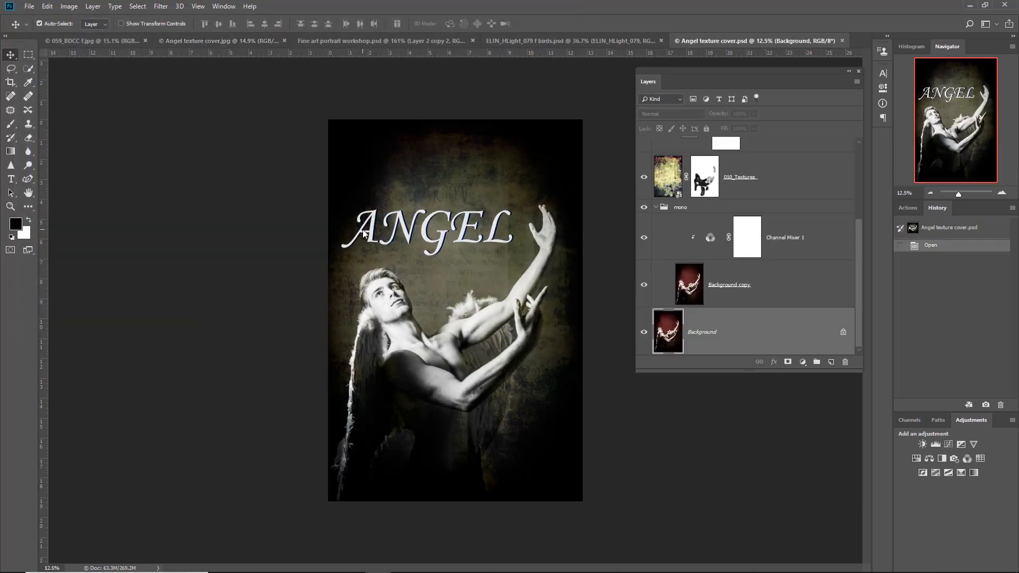
- Extend the layer list to show more of the reopened file's layers, and toggle the mono group's visibility
drag(729, 371, 731, 478)
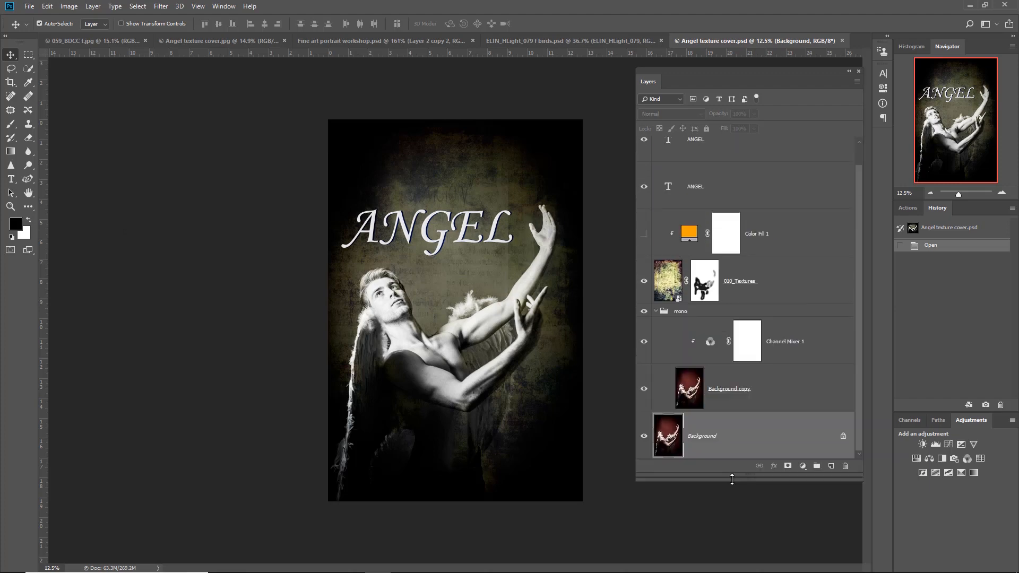
click(644, 317)
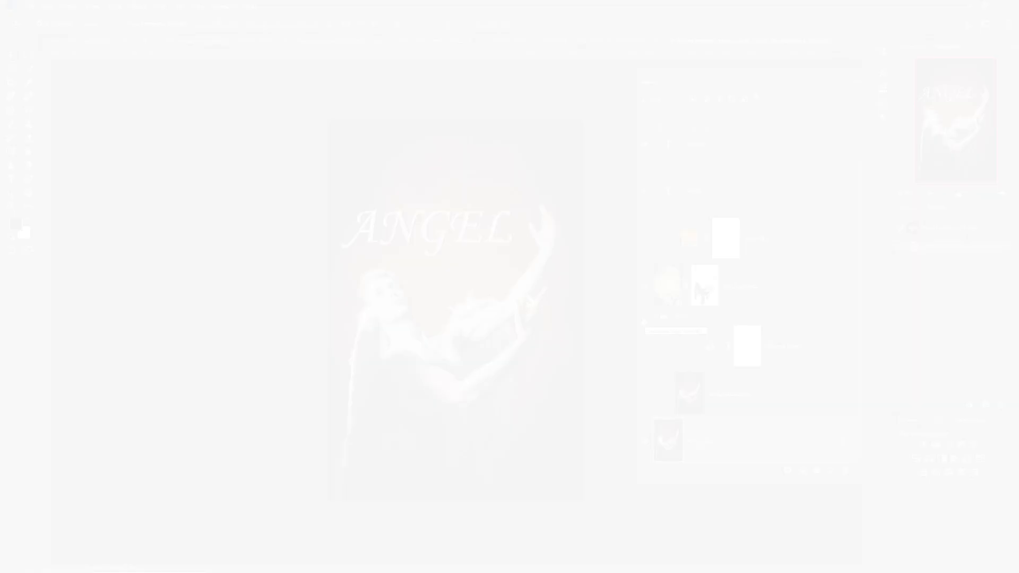